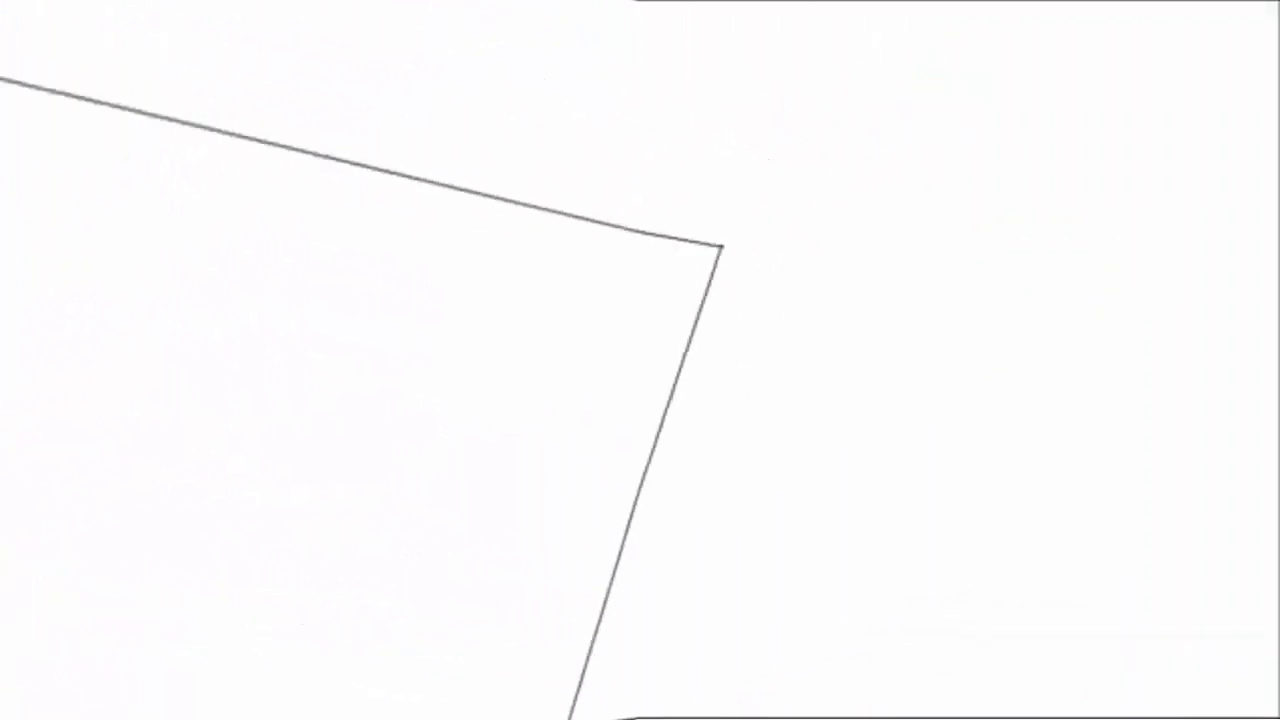
- Draw an arc across the rectangle's corner, then extrude the face upward into a box
{"action": "left_click", "coordinate": [400, 214]}
{"action": "left_click", "coordinate": [593, 525]}
{"action": "left_click", "coordinate": [645, 400]}
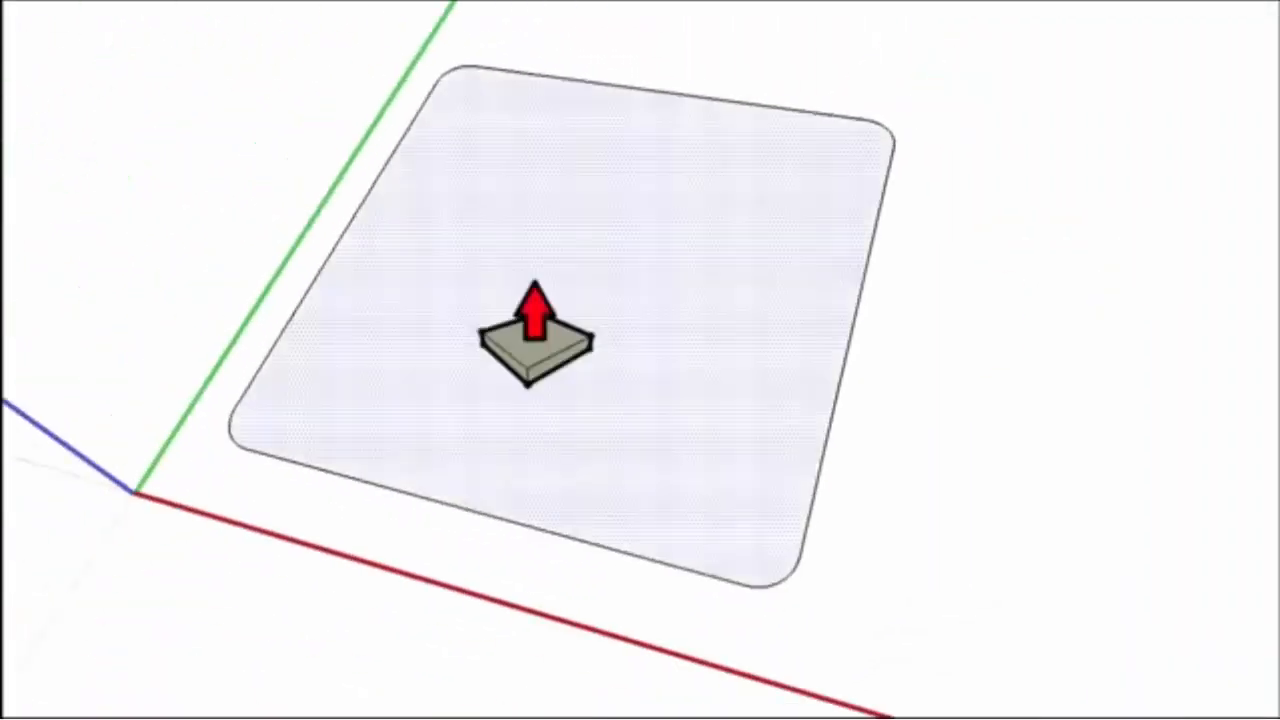
{"action": "left_click_drag", "start_coordinate": [537, 337], "coordinate": [537, 300]}
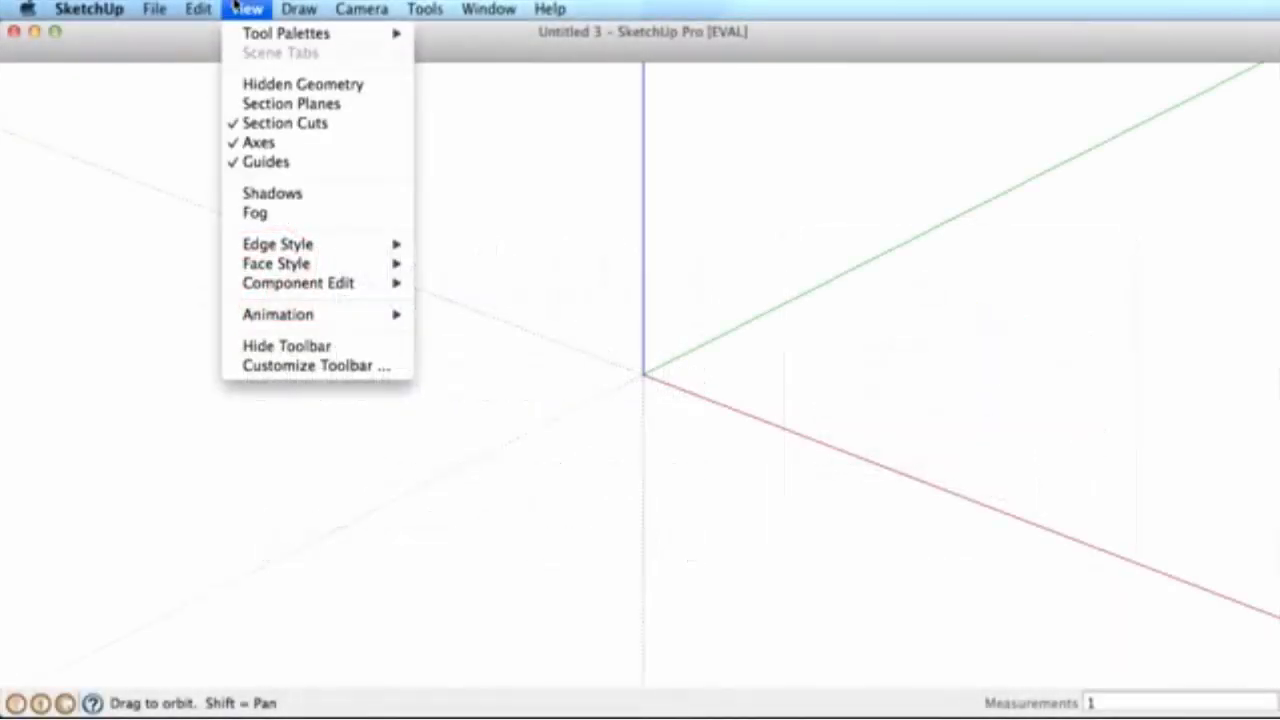
- Orbit the building to bring the street facade and its left side into view
{"action": "mouse_move", "coordinate": [242, 35]}
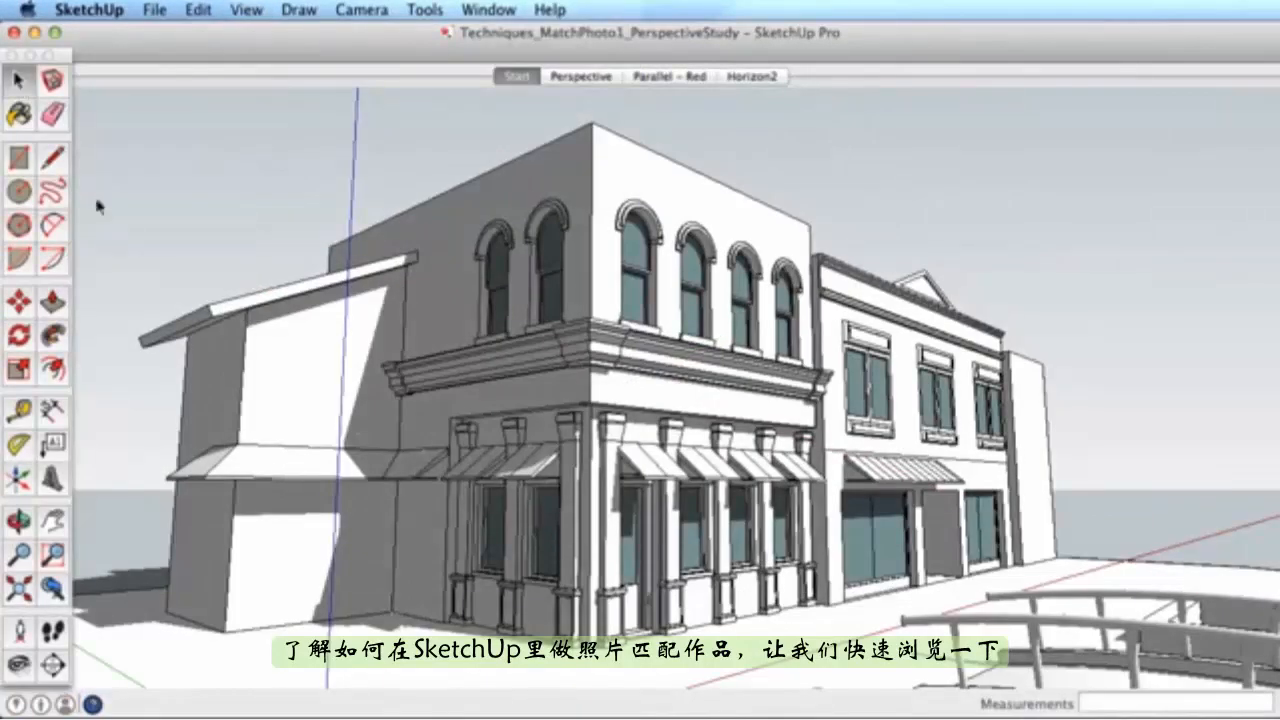
{"action": "left_click", "coordinate": [18, 521]}
{"action": "left_click_drag", "start_coordinate": [485, 500], "coordinate": [591, 563]}
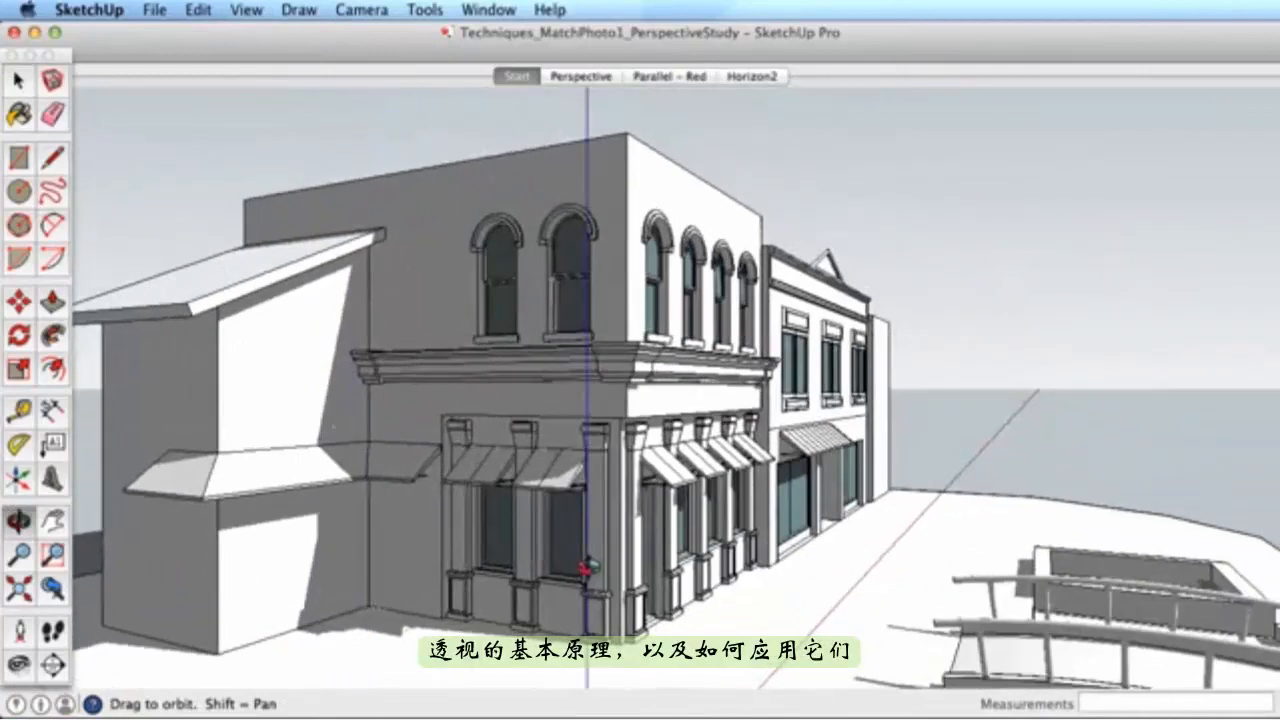
{"action": "left_click_drag", "start_coordinate": [791, 530], "coordinate": [700, 551]}
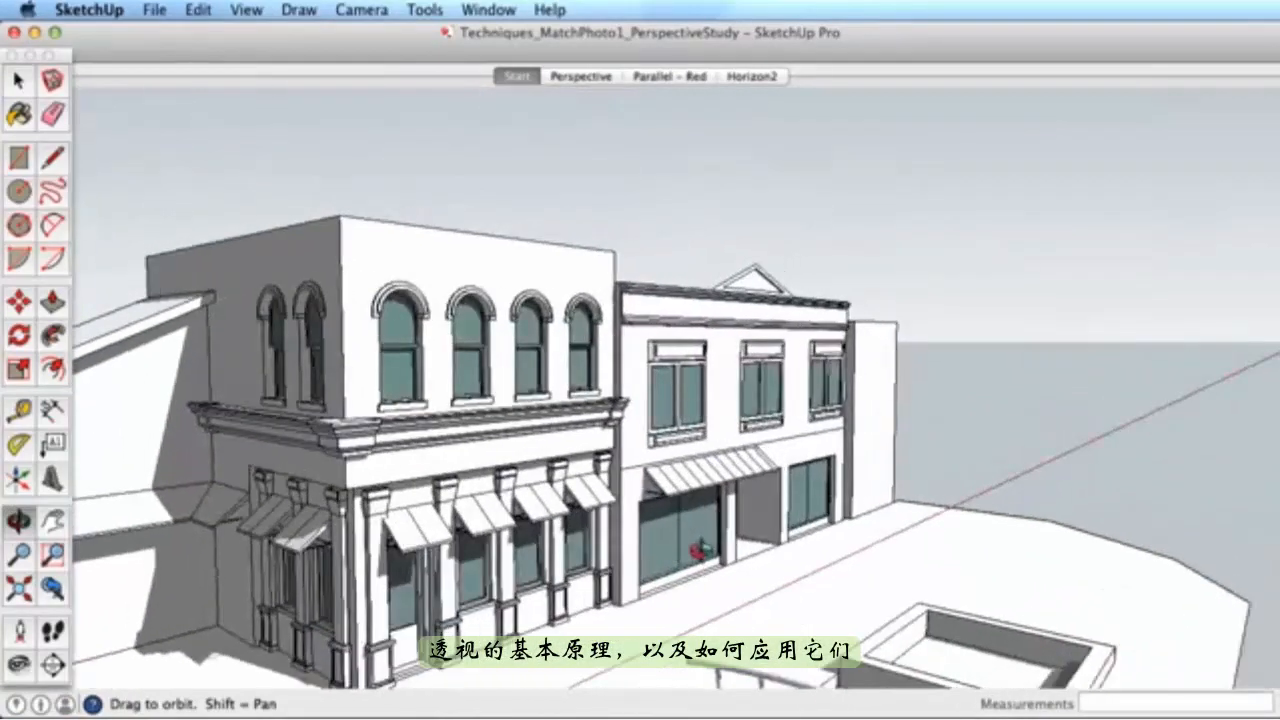
{"action": "left_click_drag", "start_coordinate": [540, 505], "coordinate": [728, 447]}
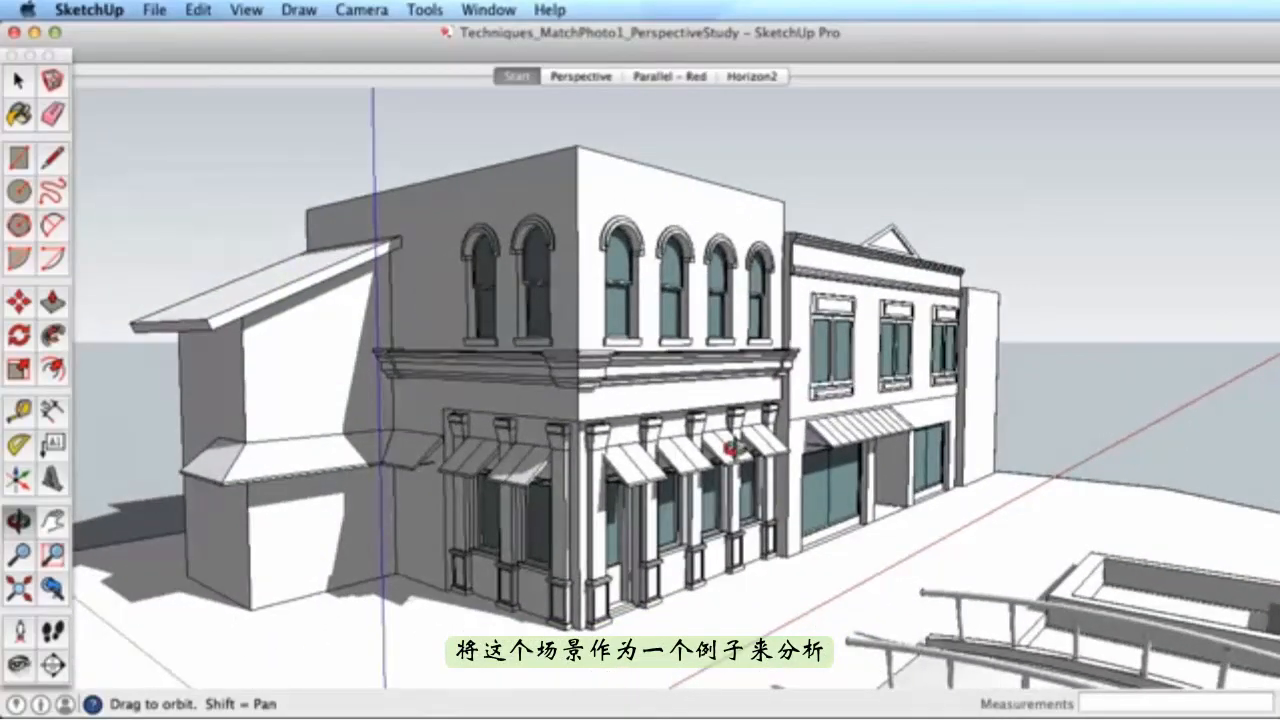
- Step through the Perspective, Parallel - Red and Horizon2 scenes
{"action": "left_click", "coordinate": [580, 77]}
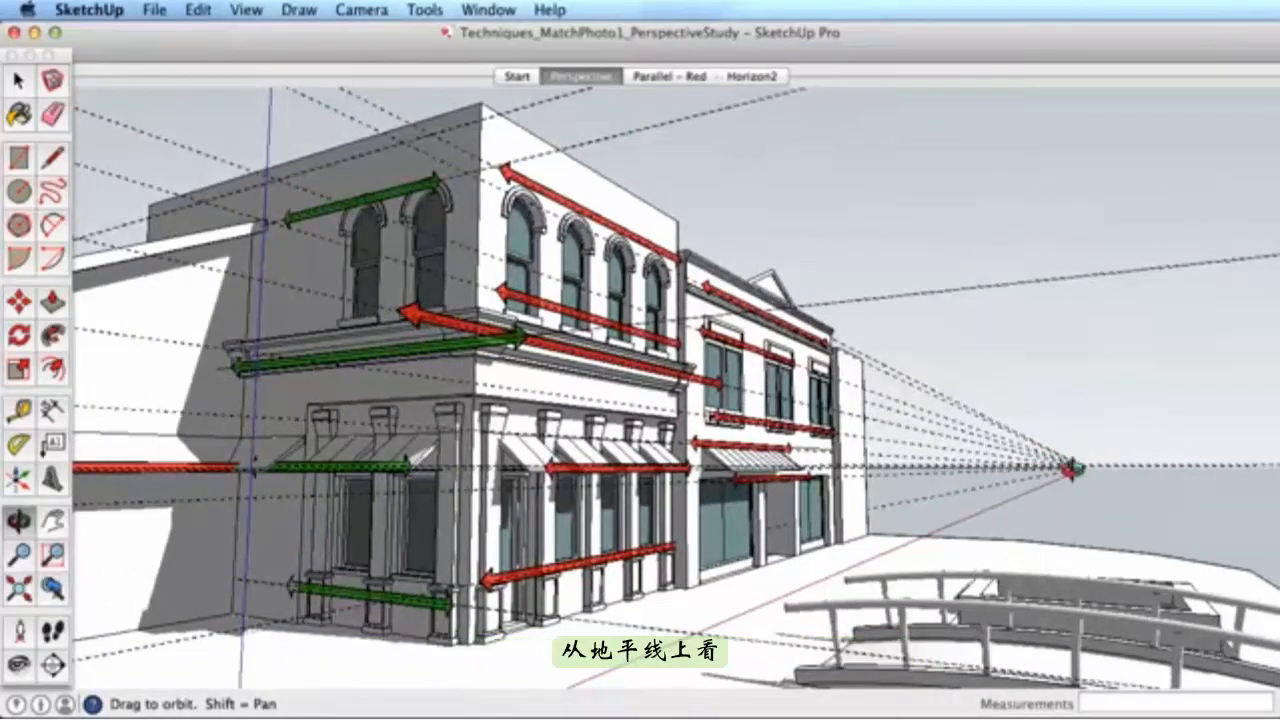
{"action": "left_click", "coordinate": [655, 78]}
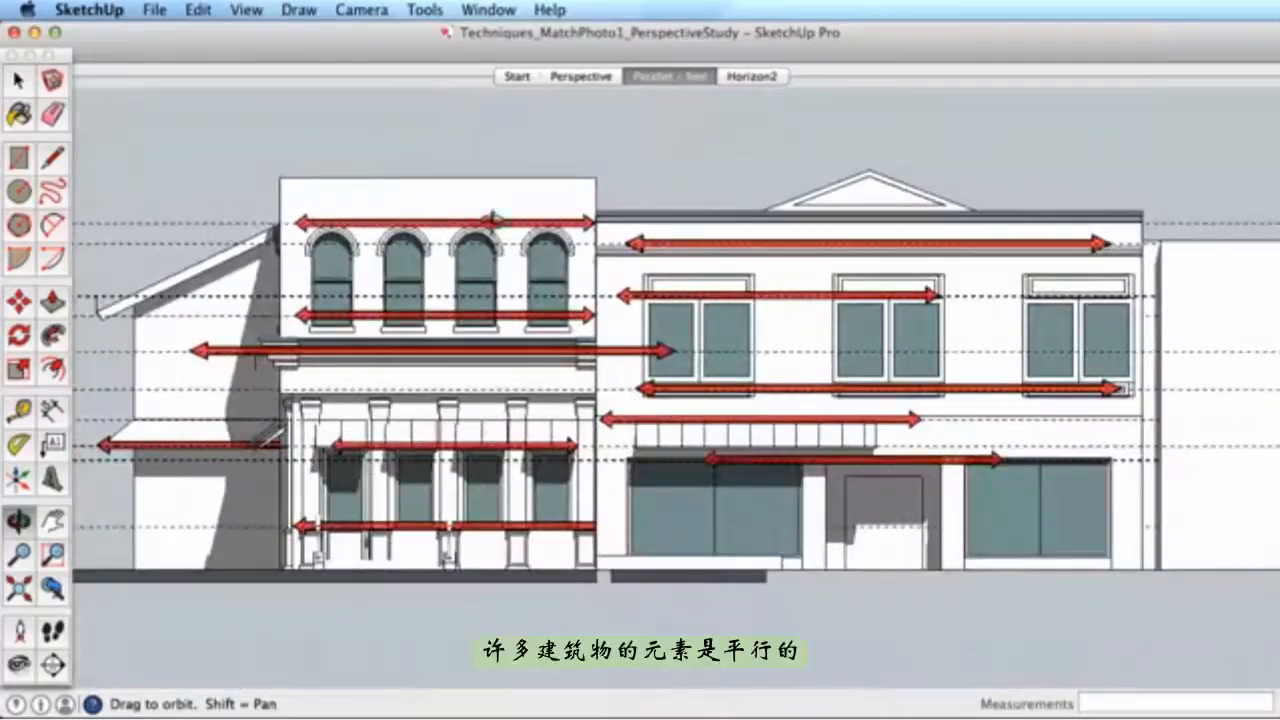
{"action": "left_click", "coordinate": [742, 80]}
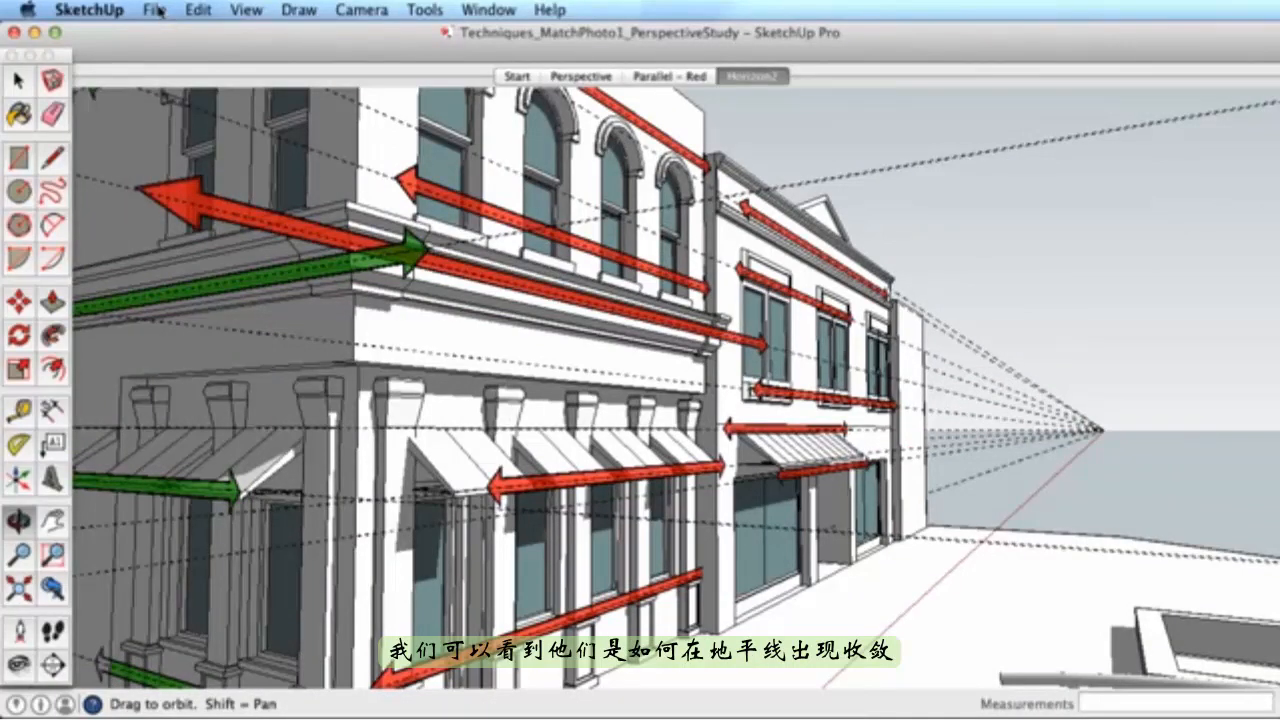
- Export the current view as a JPEG 2D graphic
{"action": "left_click", "coordinate": [155, 10]}
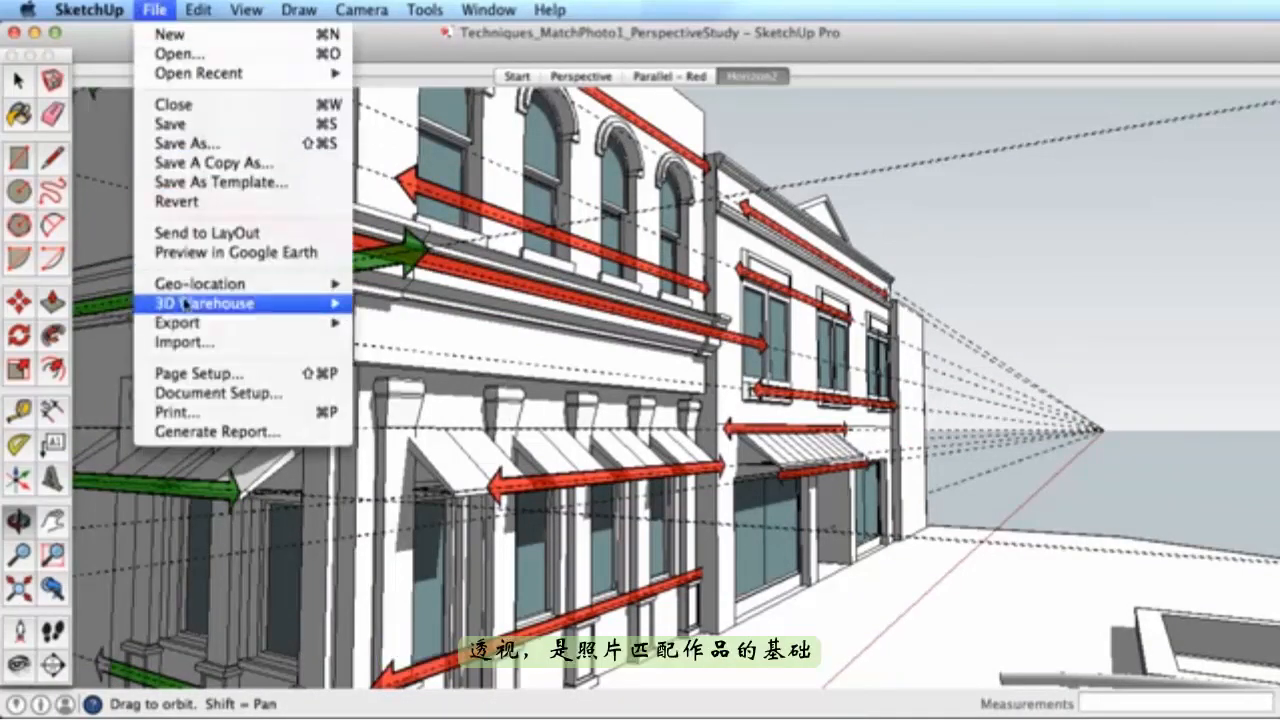
{"action": "mouse_move", "coordinate": [330, 322]}
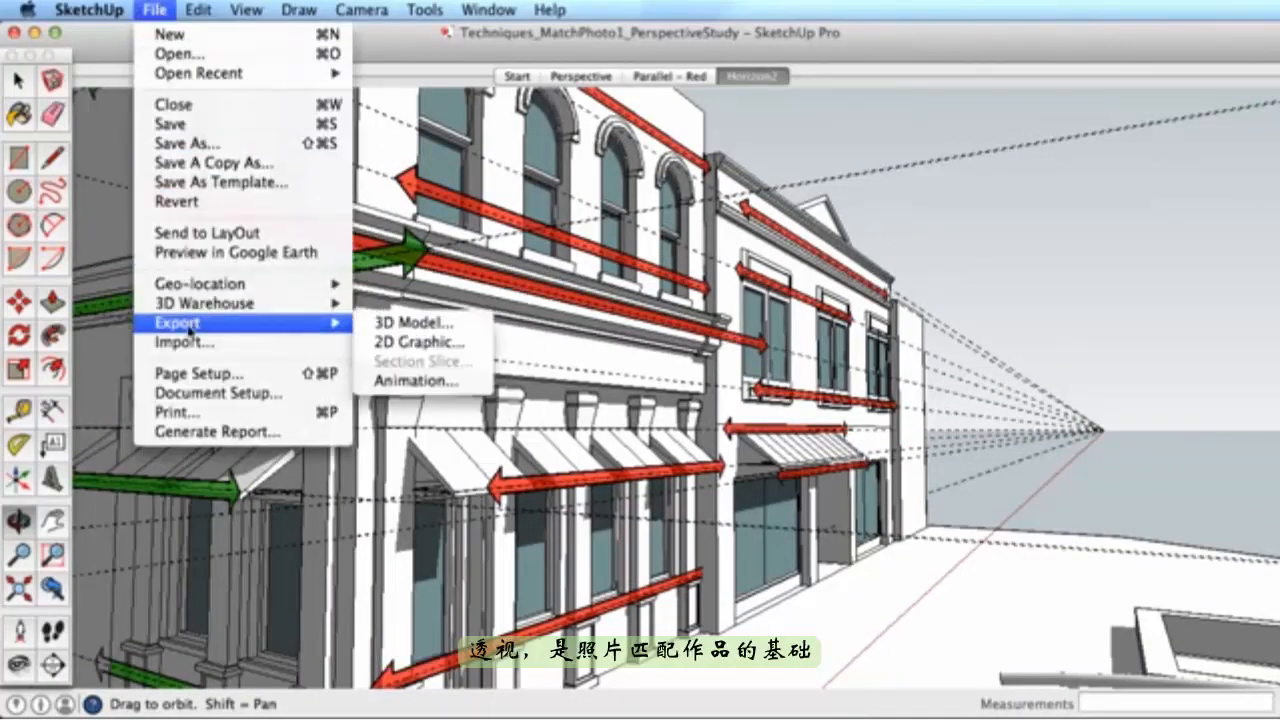
{"action": "left_click", "coordinate": [432, 342]}
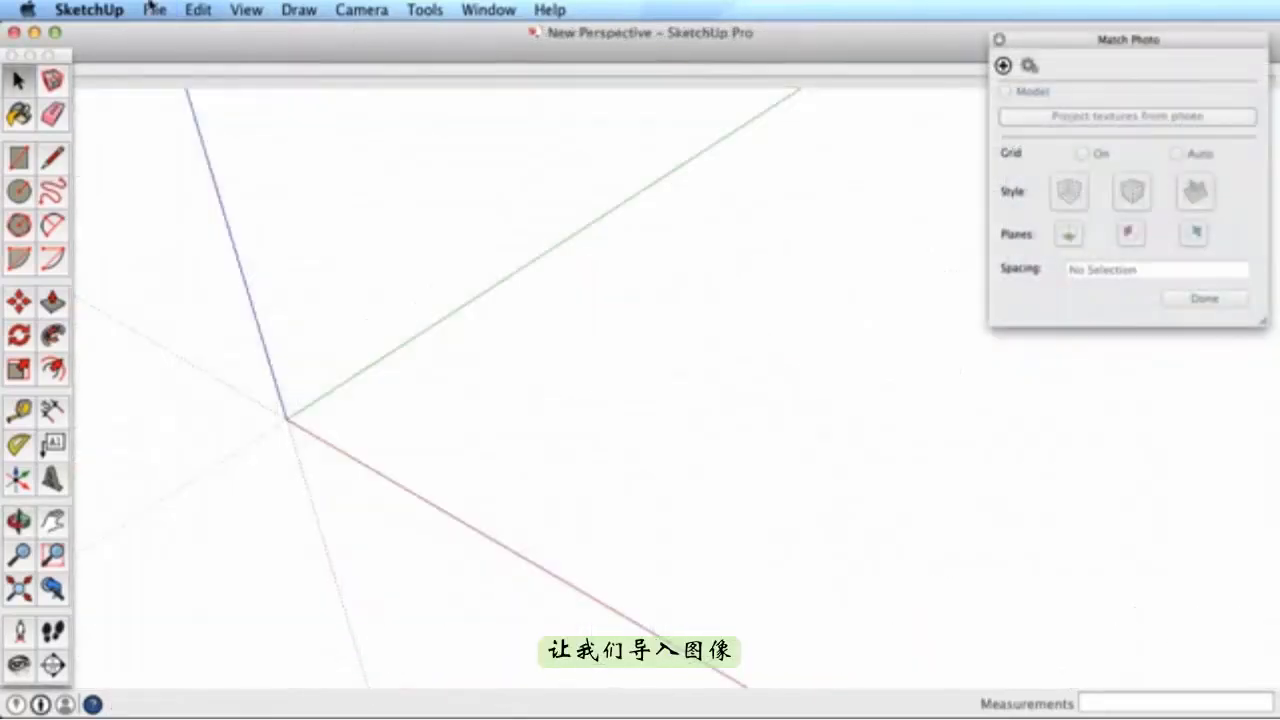
- In the new document, import the PerspectiveStudy JPG as a New Matched Photo, showing All Supported Image Types
{"action": "left_click", "coordinate": [152, 10]}
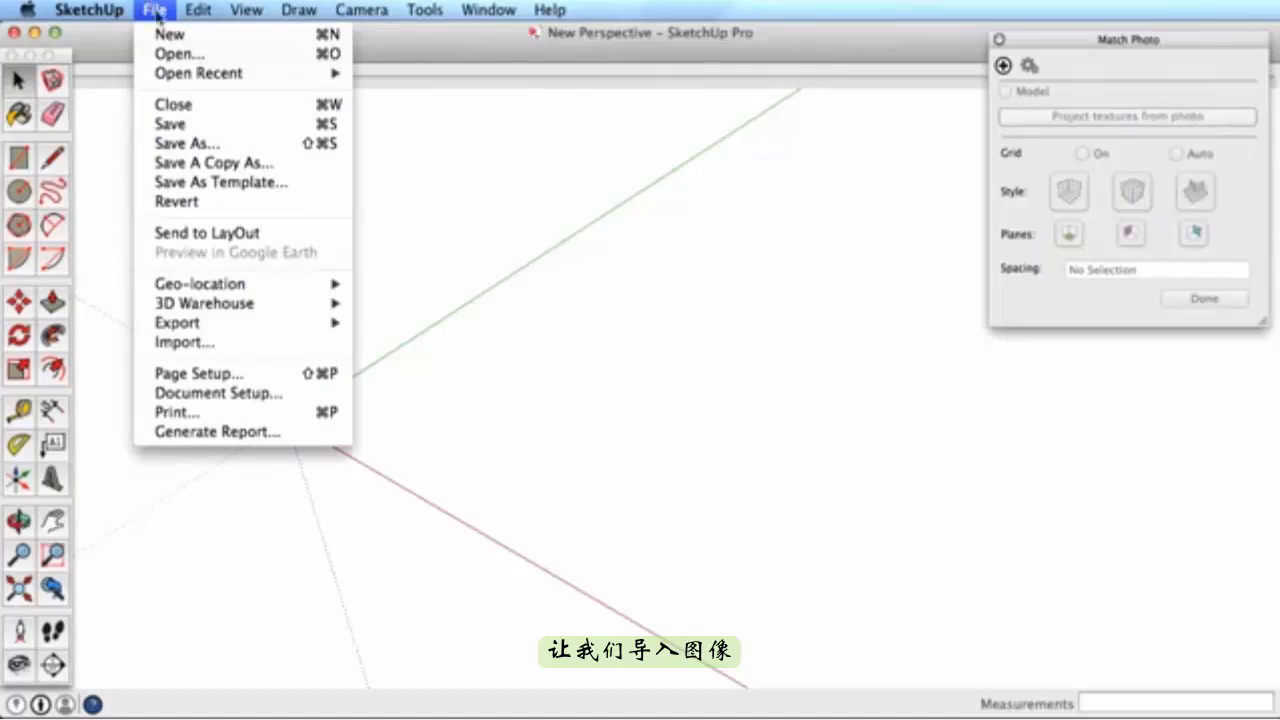
{"action": "left_click", "coordinate": [200, 344]}
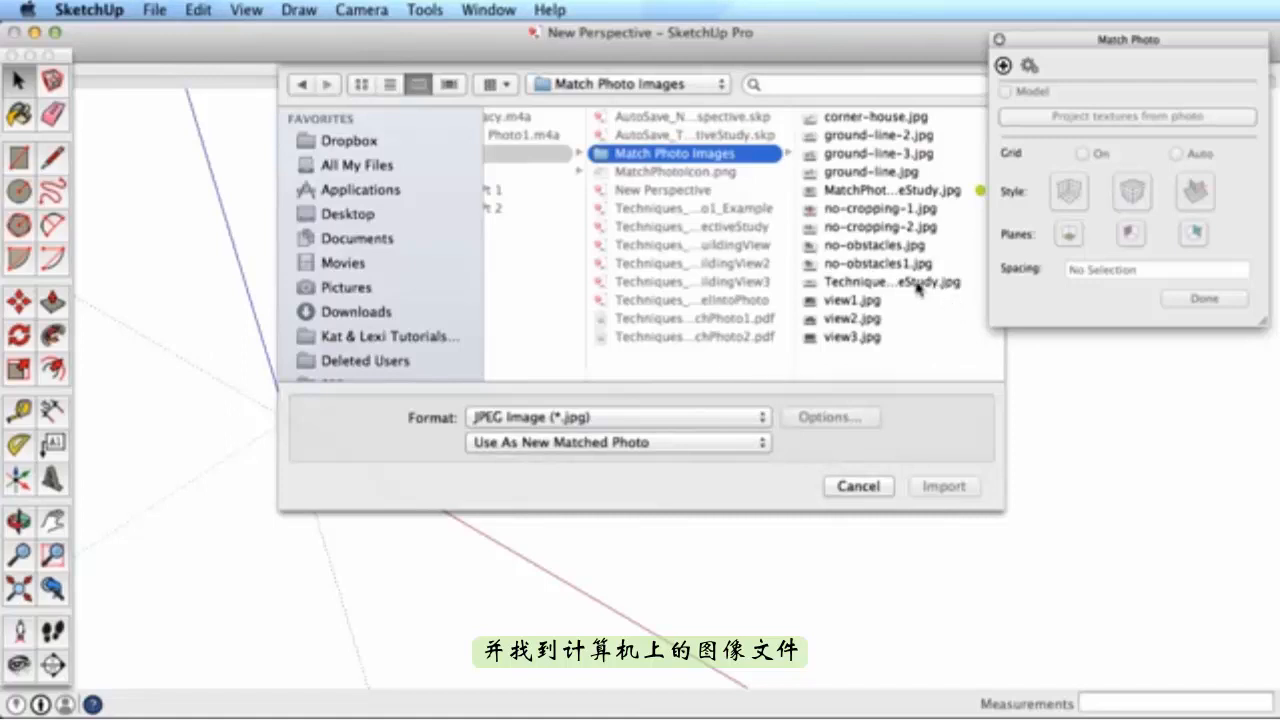
{"action": "left_click", "coordinate": [916, 284]}
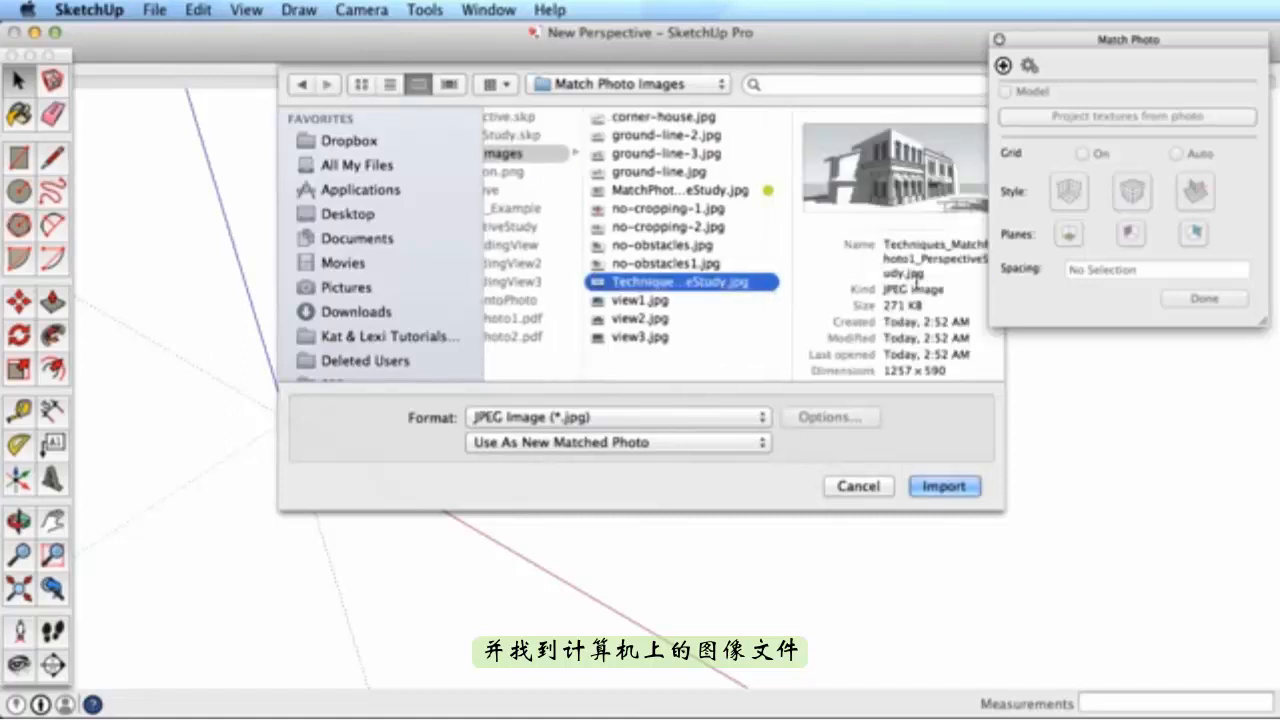
{"action": "left_click", "coordinate": [596, 418]}
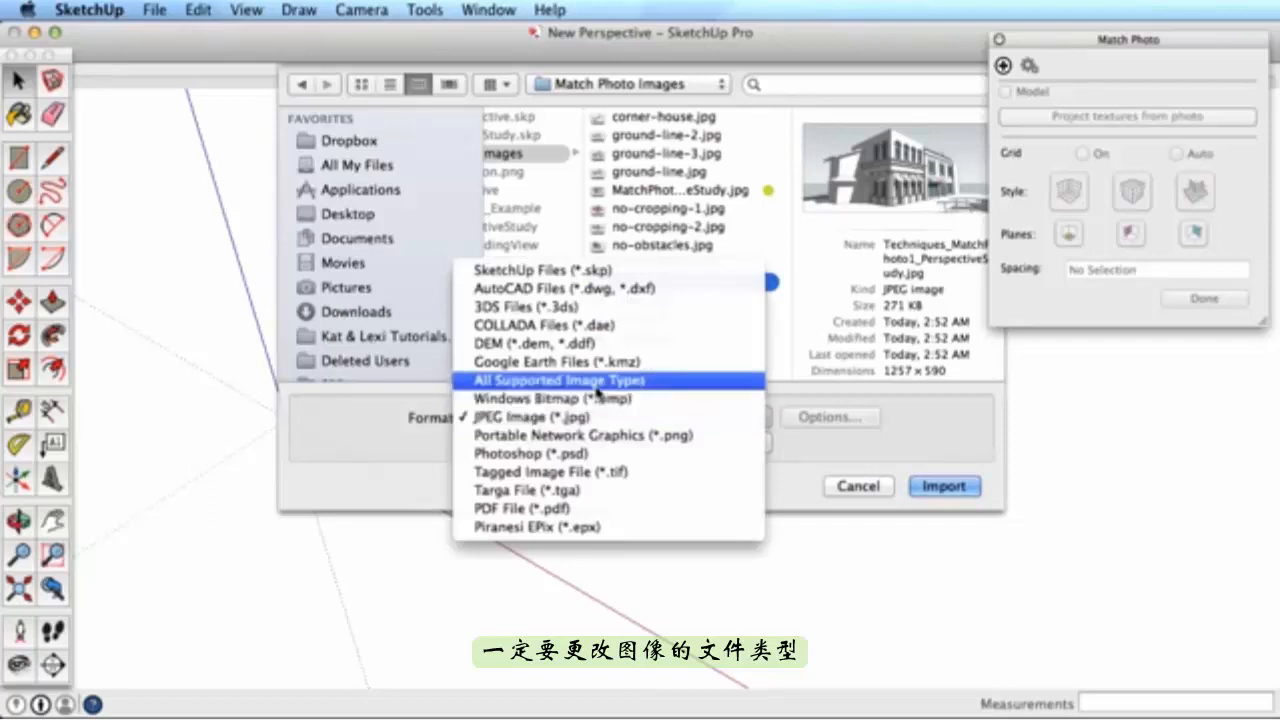
{"action": "left_click", "coordinate": [596, 381]}
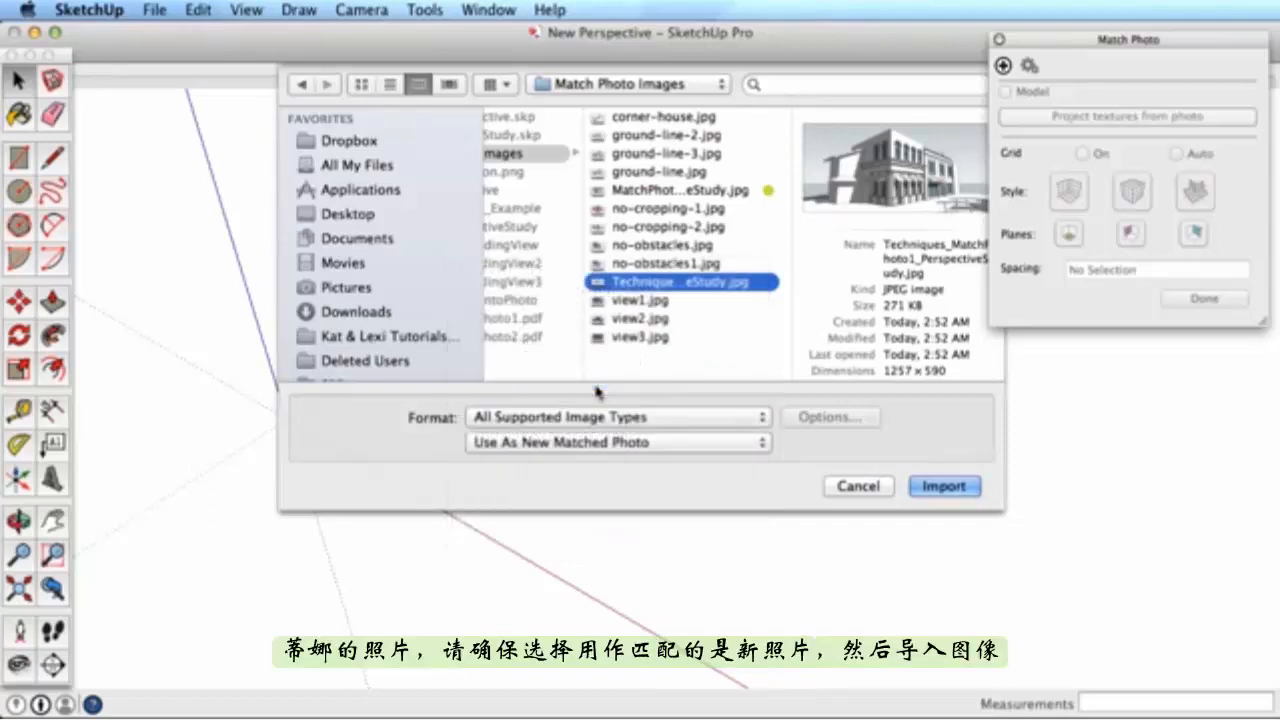
{"action": "left_click", "coordinate": [598, 446]}
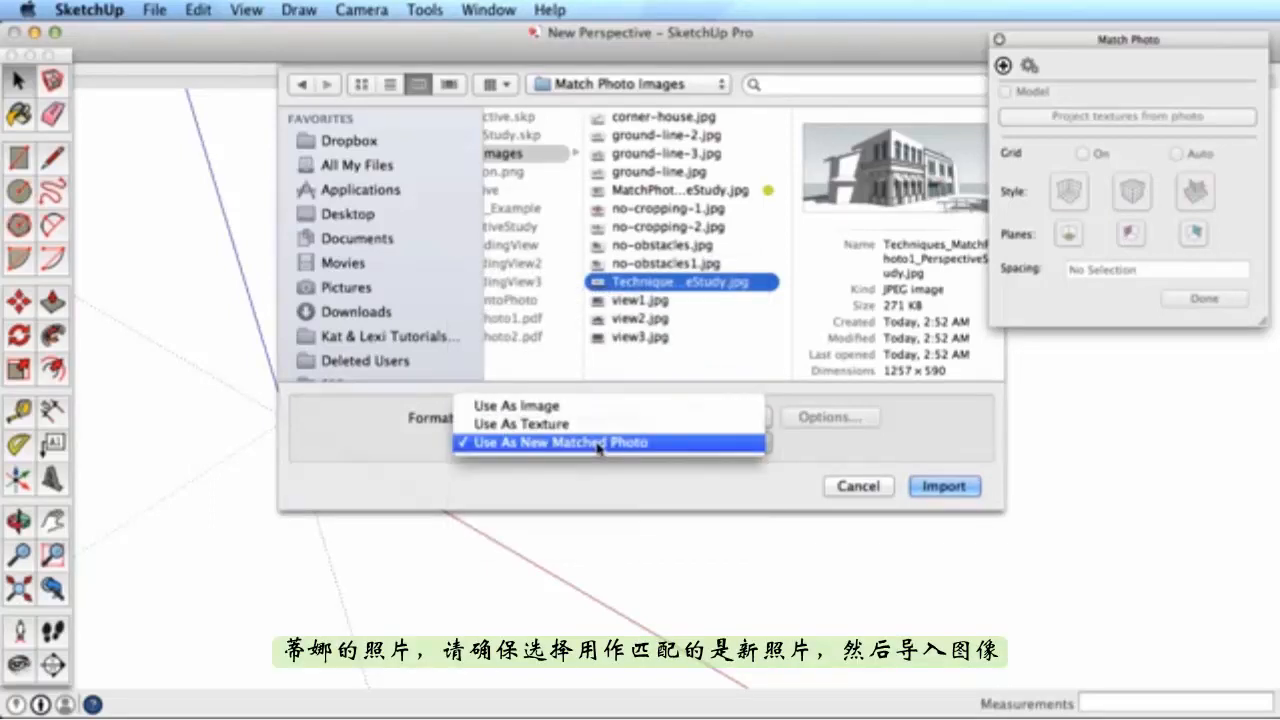
{"action": "left_click", "coordinate": [598, 446]}
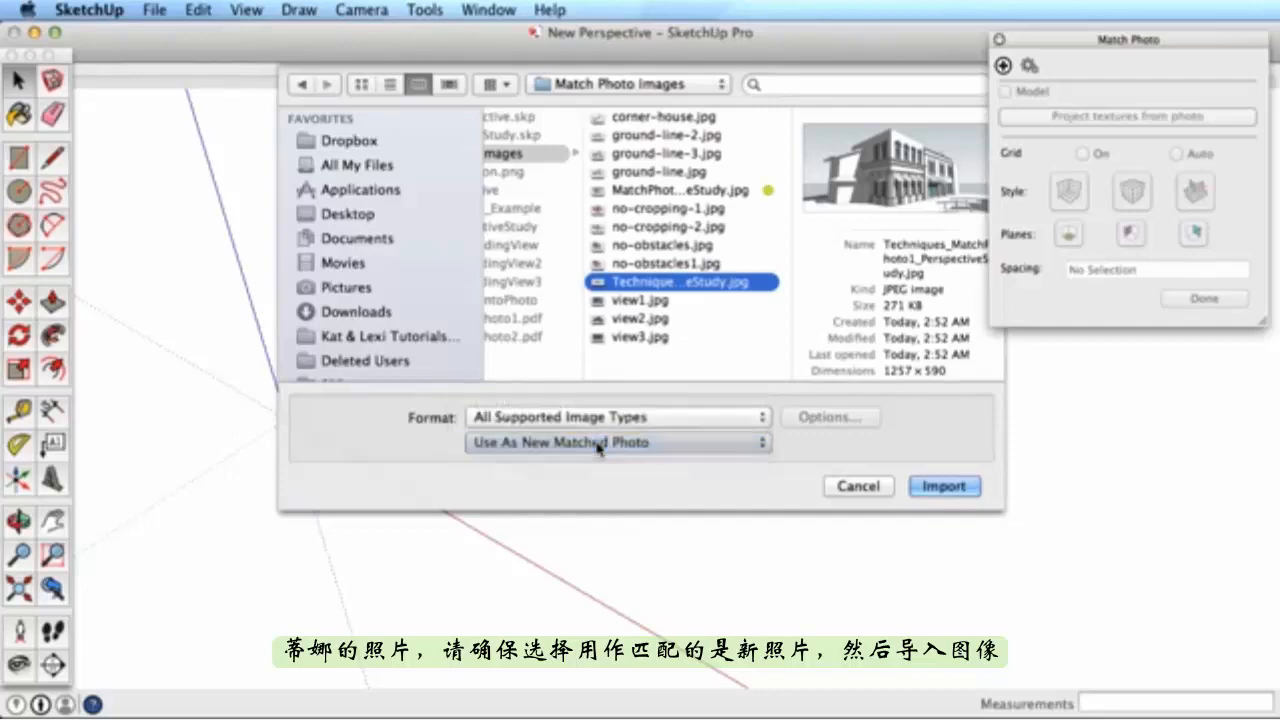
{"action": "left_click", "coordinate": [953, 490]}
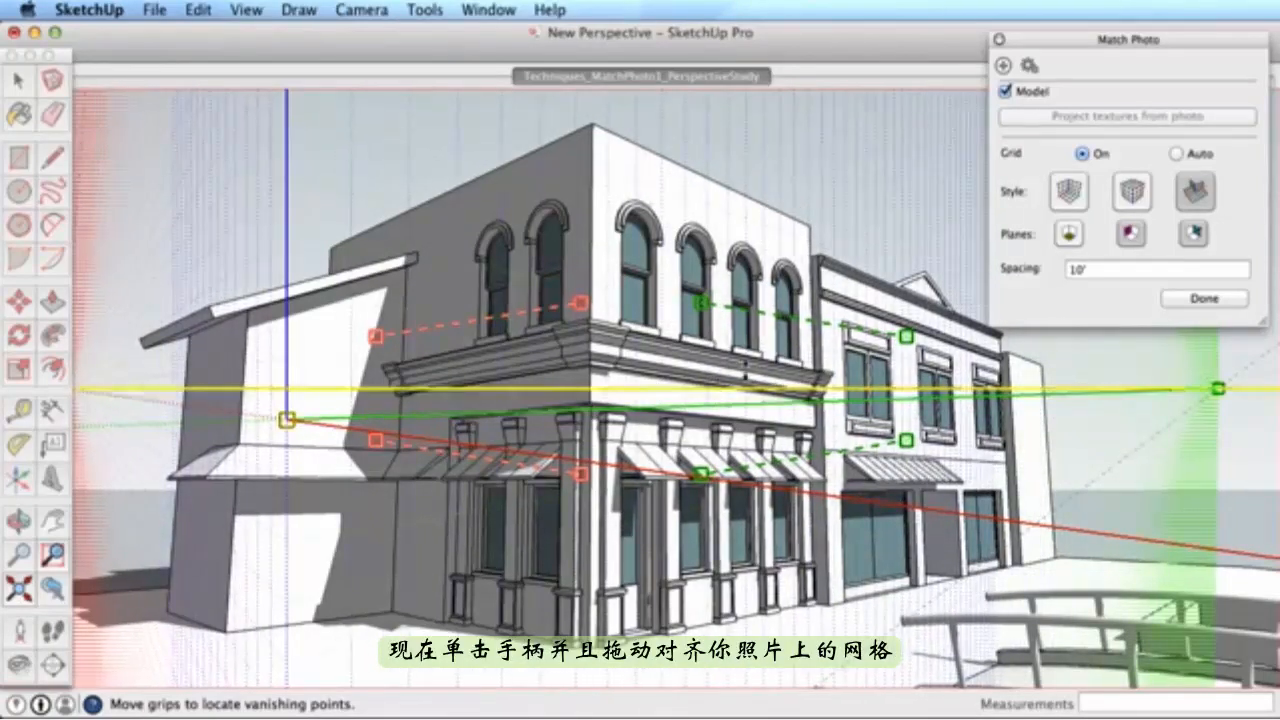
- Drag the red and green perspective bars onto the rooflines and the building's base
{"action": "left_click_drag", "start_coordinate": [766, 312], "coordinate": [656, 158]}
{"action": "left_click_drag", "start_coordinate": [782, 205], "coordinate": [810, 228]}
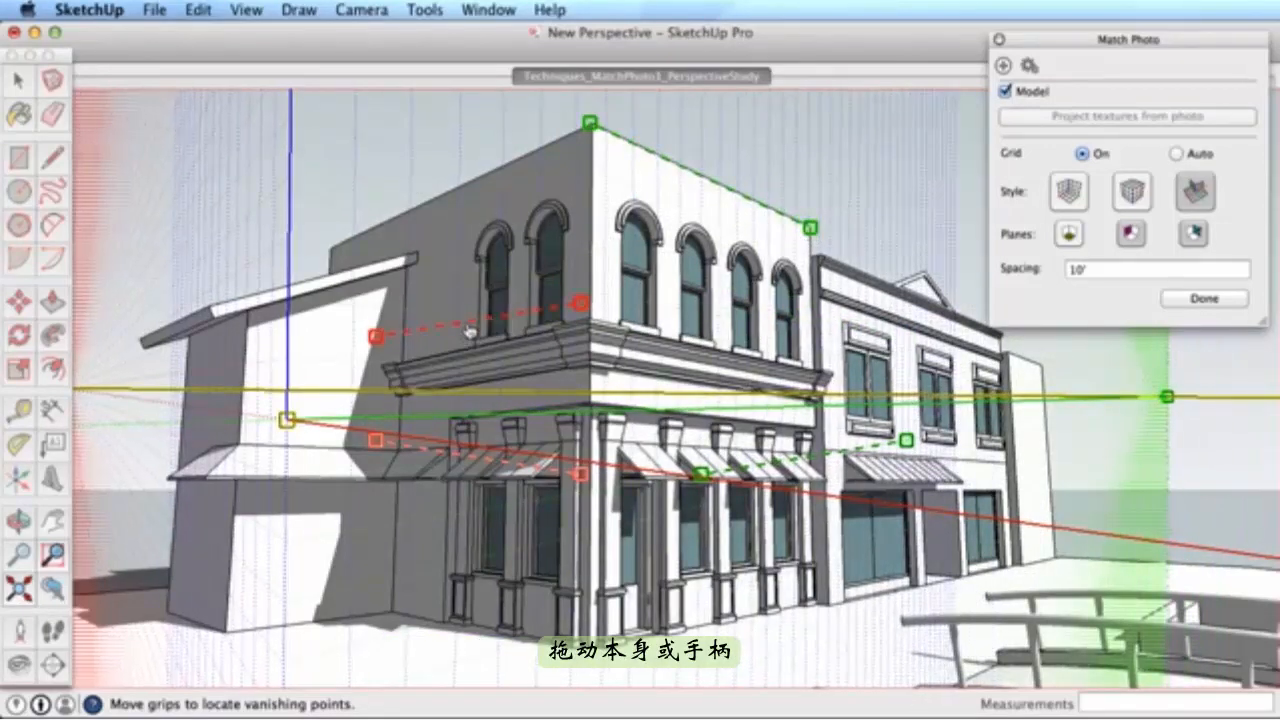
{"action": "left_click_drag", "start_coordinate": [562, 304], "coordinate": [590, 127]}
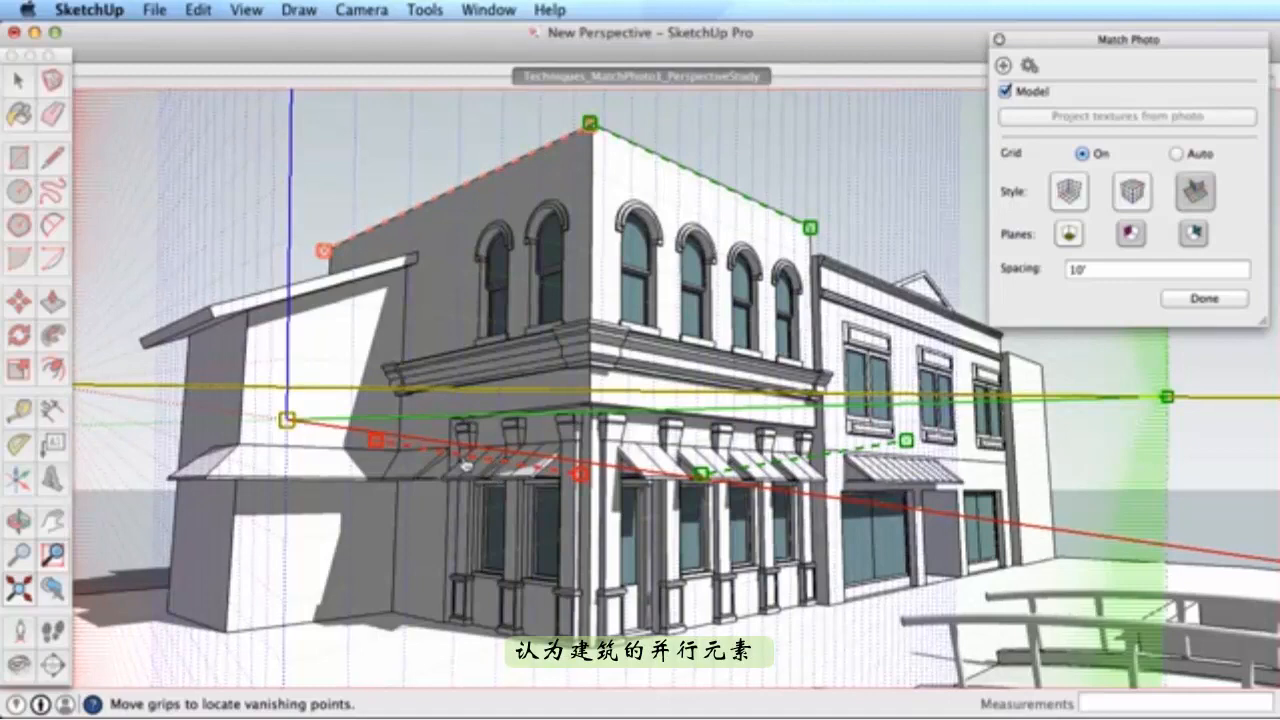
{"action": "left_click_drag", "start_coordinate": [437, 456], "coordinate": [391, 611]}
{"action": "left_click_drag", "start_coordinate": [848, 451], "coordinate": [826, 607]}
{"action": "left_click_drag", "start_coordinate": [1000, 501], "coordinate": [1011, 566]}
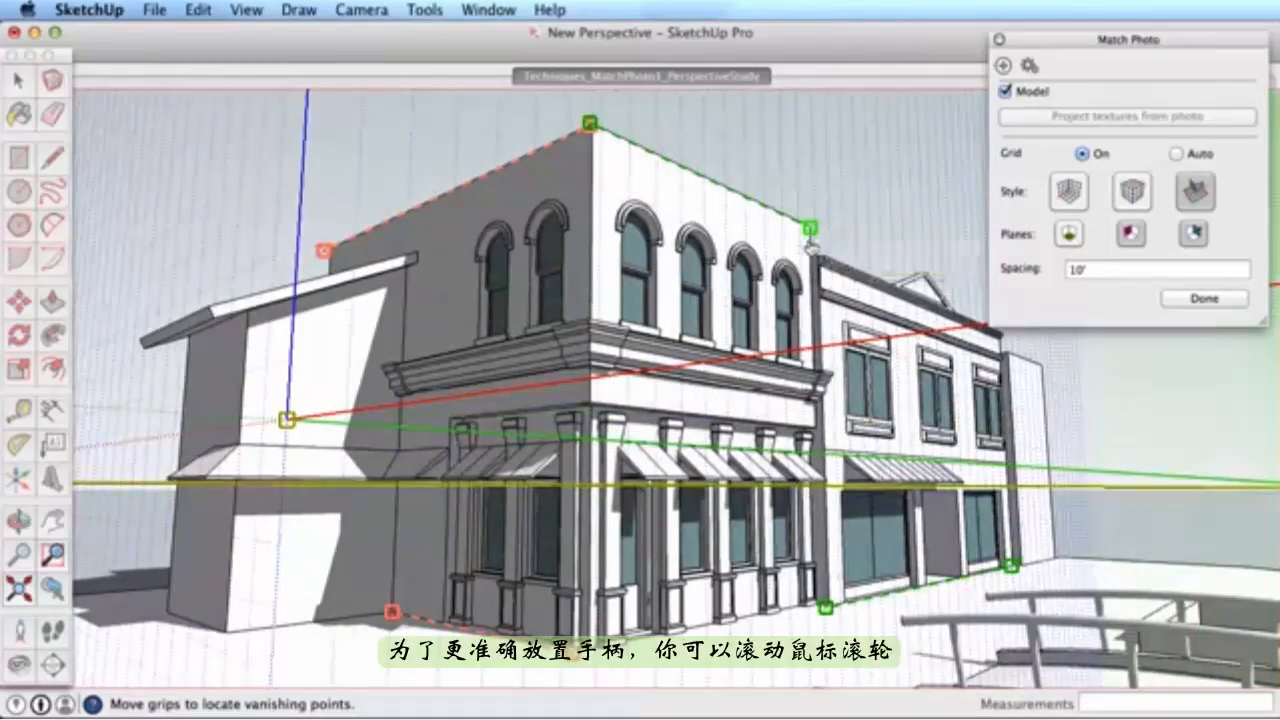
- Zoom in and snap the red bar ends to the roof apex and left roof corner
{"action": "scroll", "coordinate": [806, 220], "scroll_direction": "up", "scroll_amount": 6}
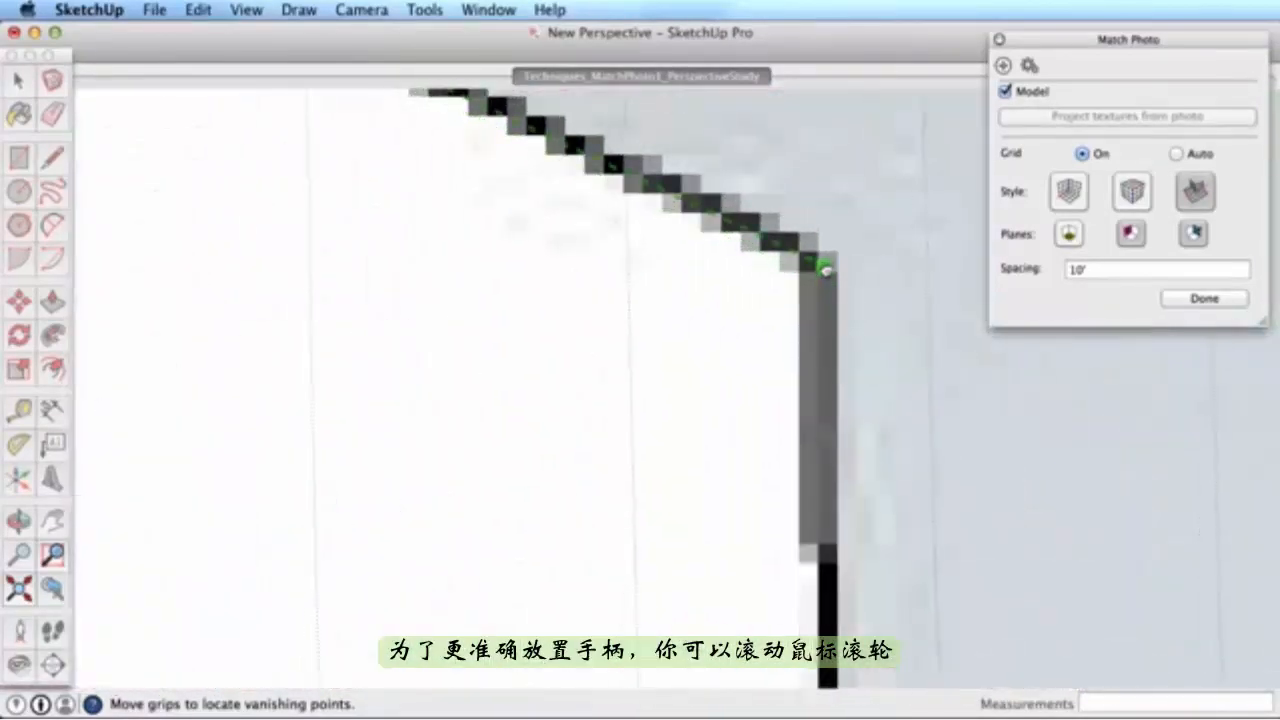
{"action": "scroll", "coordinate": [826, 276], "scroll_direction": "down", "scroll_amount": 6}
{"action": "scroll", "coordinate": [826, 272], "scroll_direction": "down", "scroll_amount": 2}
{"action": "scroll", "coordinate": [551, 163], "scroll_direction": "up", "scroll_amount": 8}
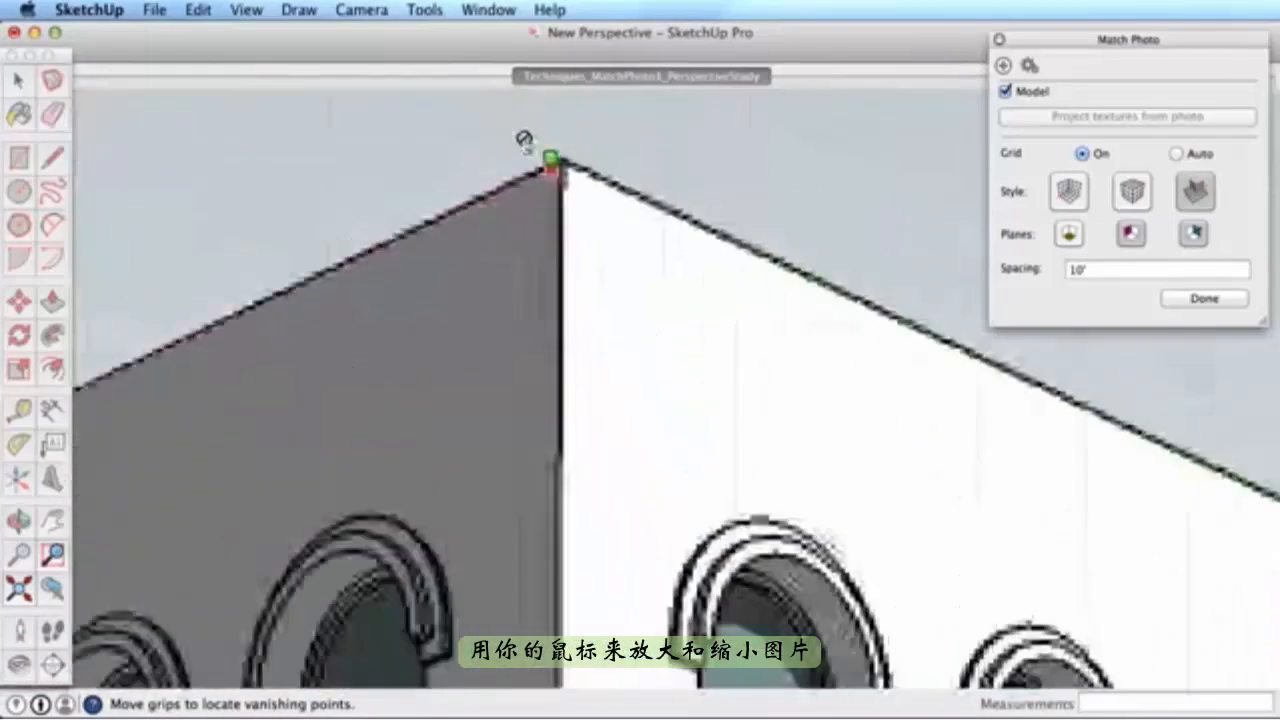
{"action": "mouse_move", "coordinate": [625, 192]}
{"action": "left_mouse_down"}
{"action": "mouse_move", "coordinate": [622, 205]}
{"action": "mouse_move", "coordinate": [635, 205]}
{"action": "left_mouse_up"}
{"action": "scroll", "coordinate": [635, 205], "scroll_direction": "down", "scroll_amount": 6}
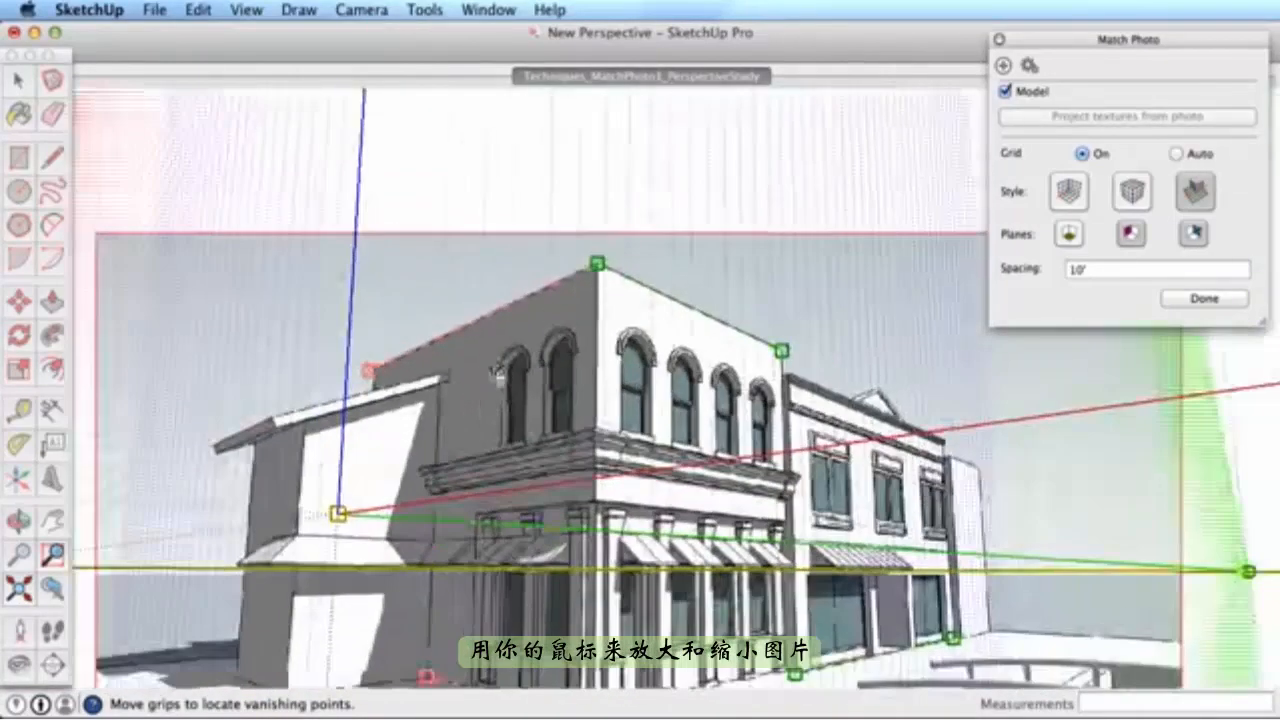
{"action": "scroll", "coordinate": [360, 362], "scroll_direction": "up", "scroll_amount": 6}
{"action": "left_click_drag", "start_coordinate": [355, 360], "coordinate": [397, 340]}
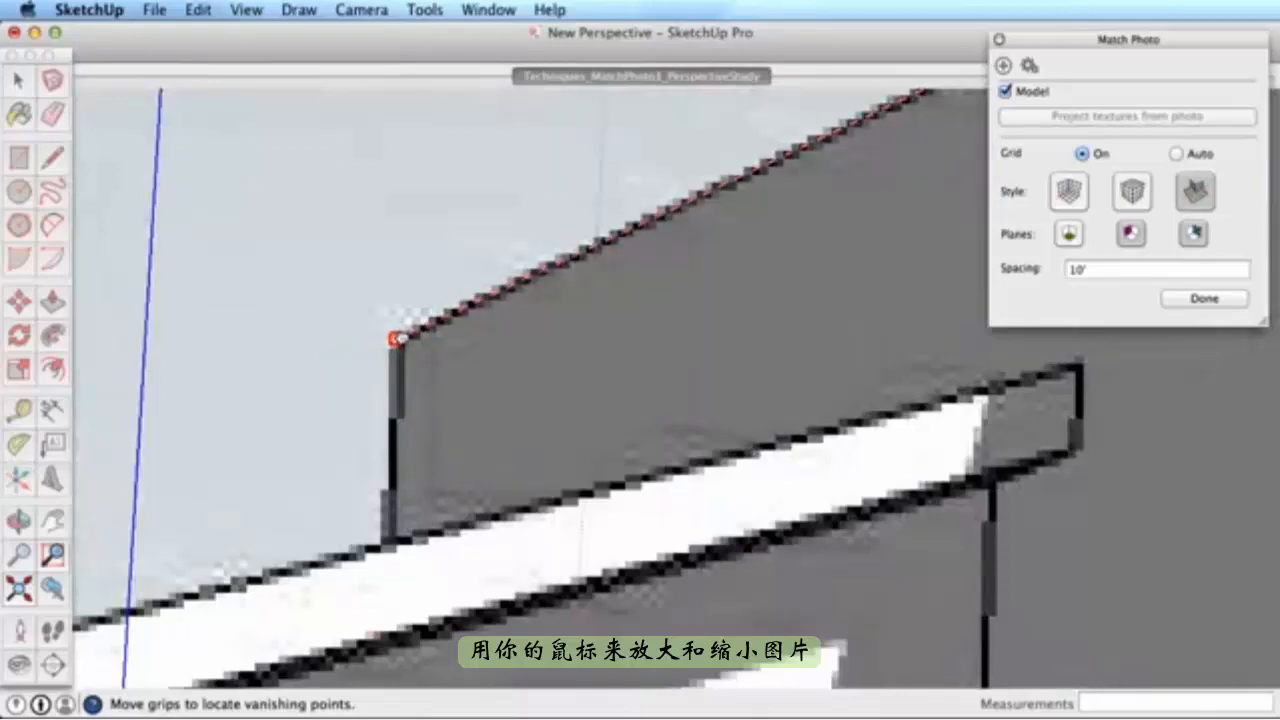
{"action": "scroll", "coordinate": [546, 366], "scroll_direction": "down", "scroll_amount": 6}
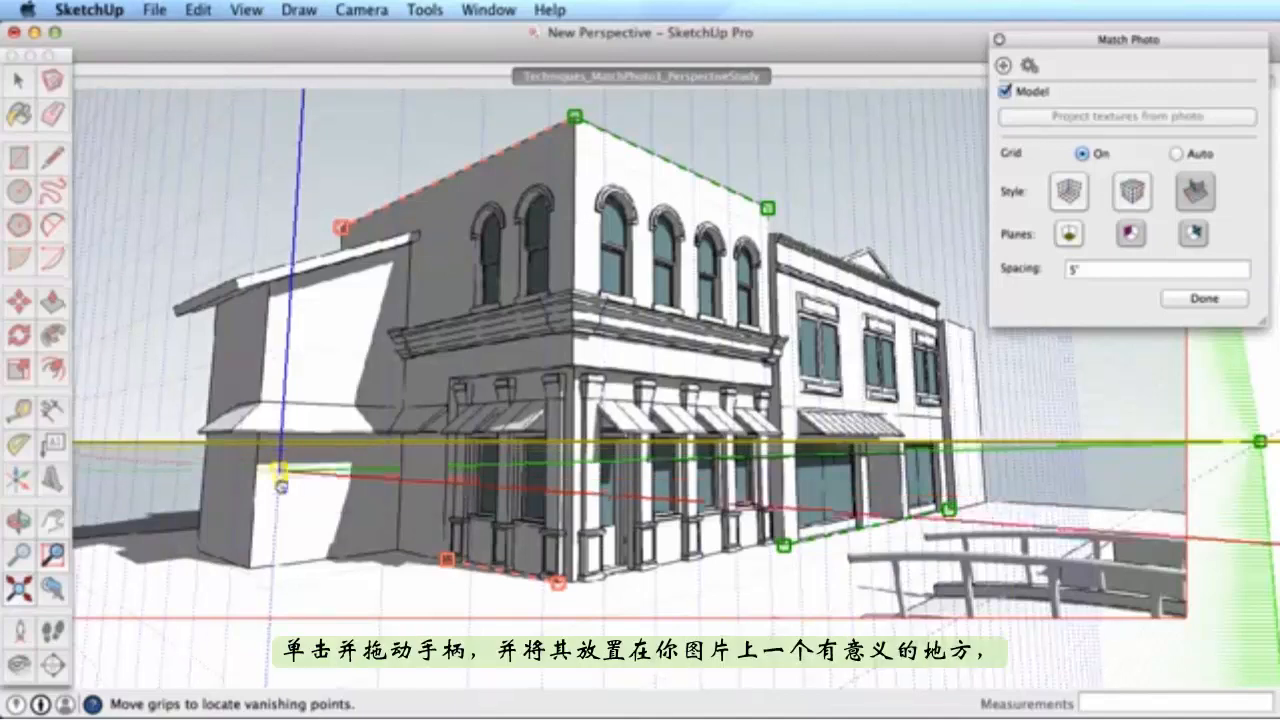
- Place the axis origin on the building's front bottom corner and zoom out to the whole building
{"action": "left_click_drag", "start_coordinate": [281, 468], "coordinate": [572, 590]}
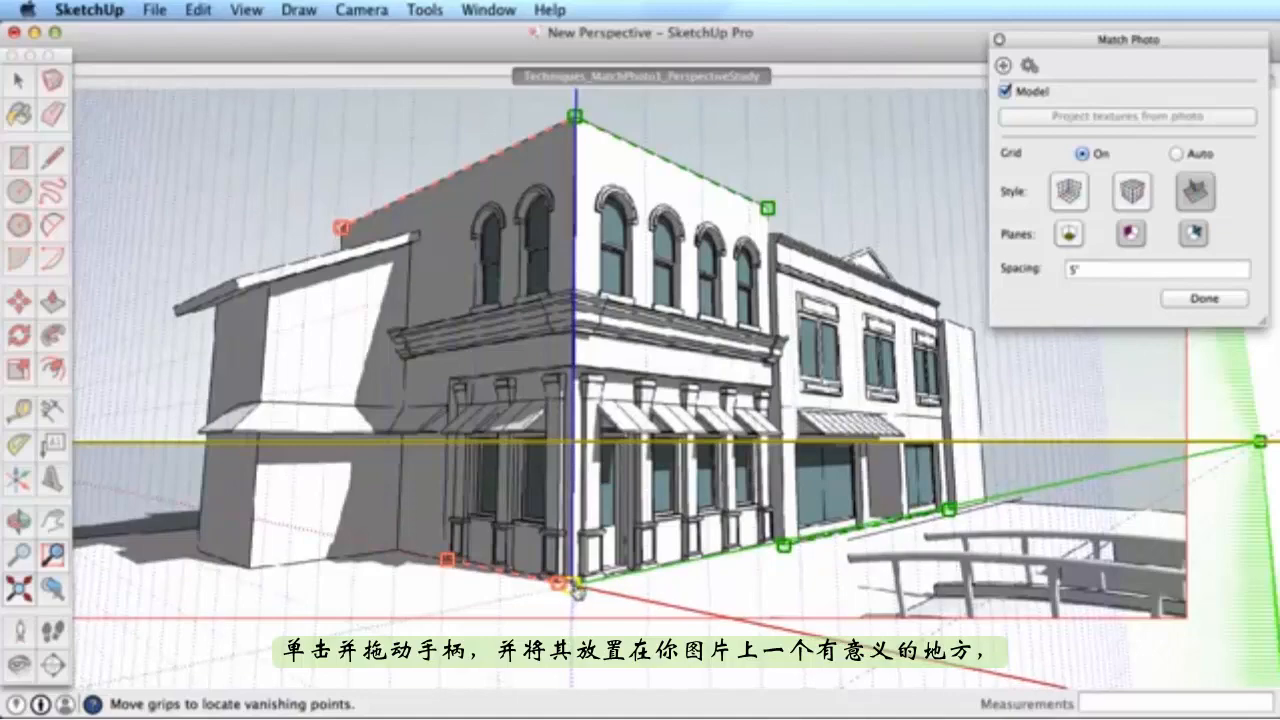
{"action": "scroll", "coordinate": [577, 590], "scroll_direction": "up", "scroll_amount": 10}
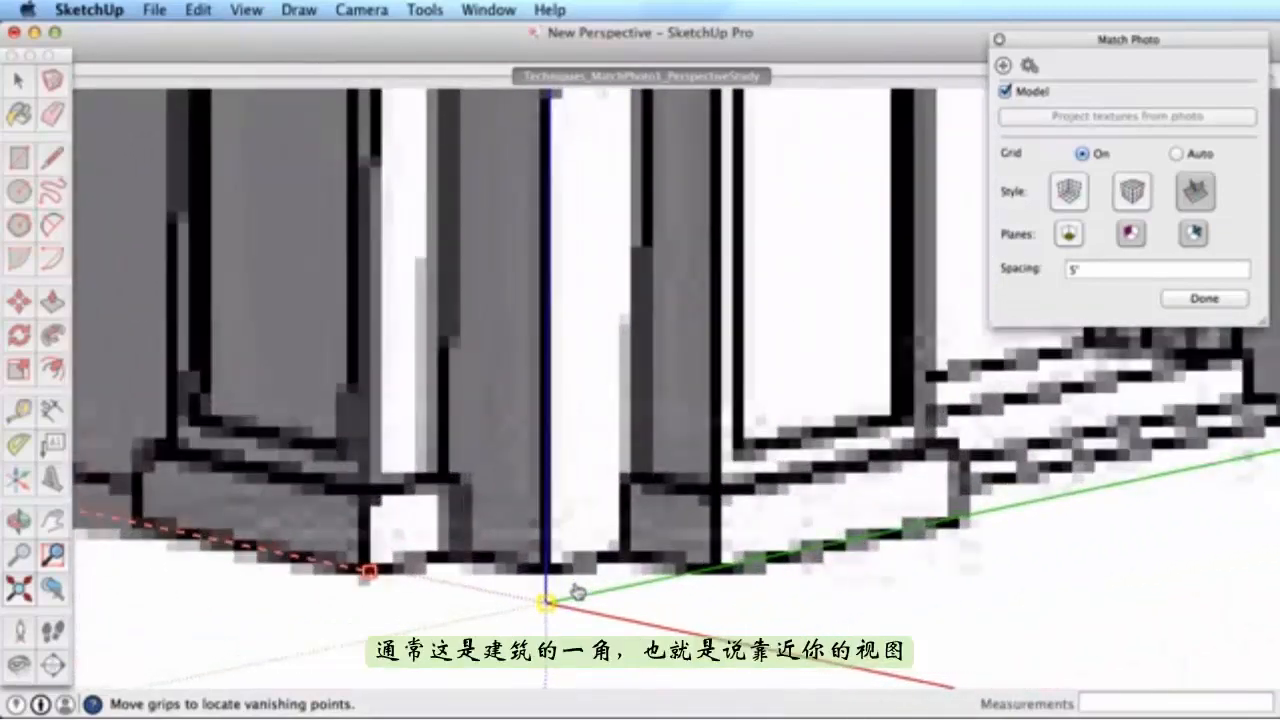
{"action": "left_click_drag", "start_coordinate": [546, 604], "coordinate": [547, 578]}
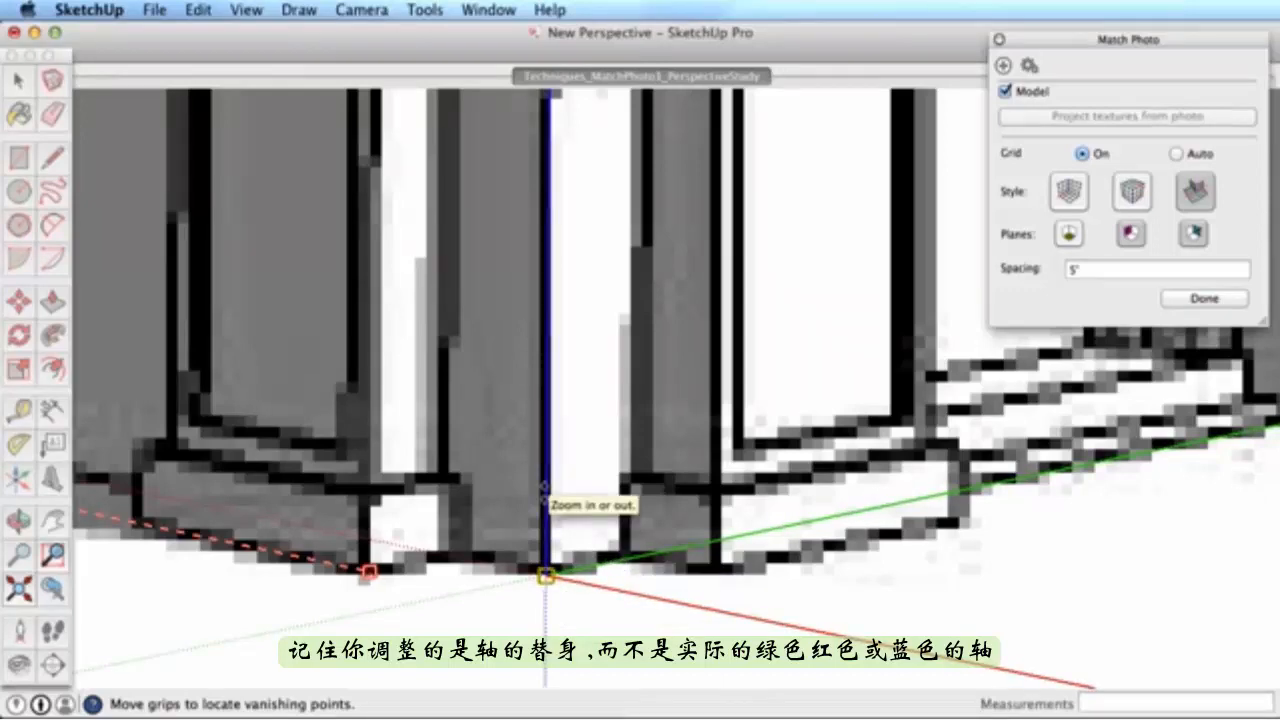
{"action": "left_click_drag", "start_coordinate": [544, 490], "coordinate": [546, 540]}
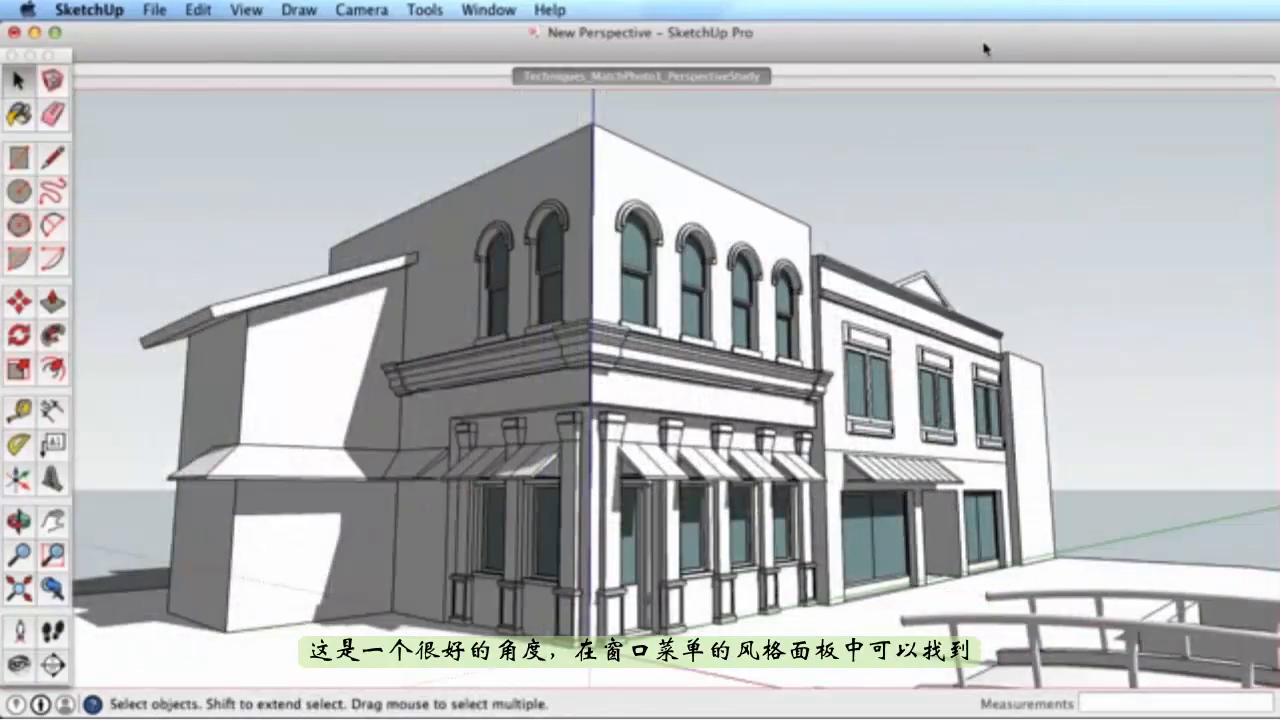
{"action": "left_click", "coordinate": [490, 9]}
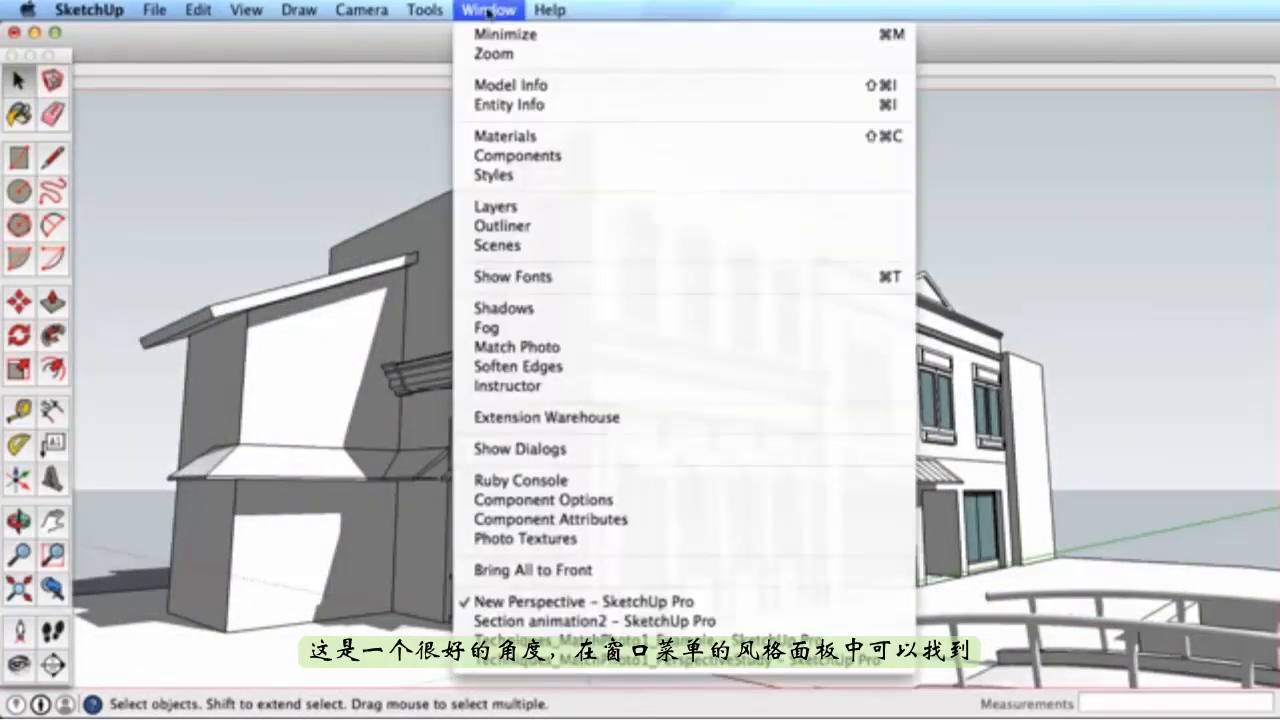
{"action": "left_click", "coordinate": [492, 178]}
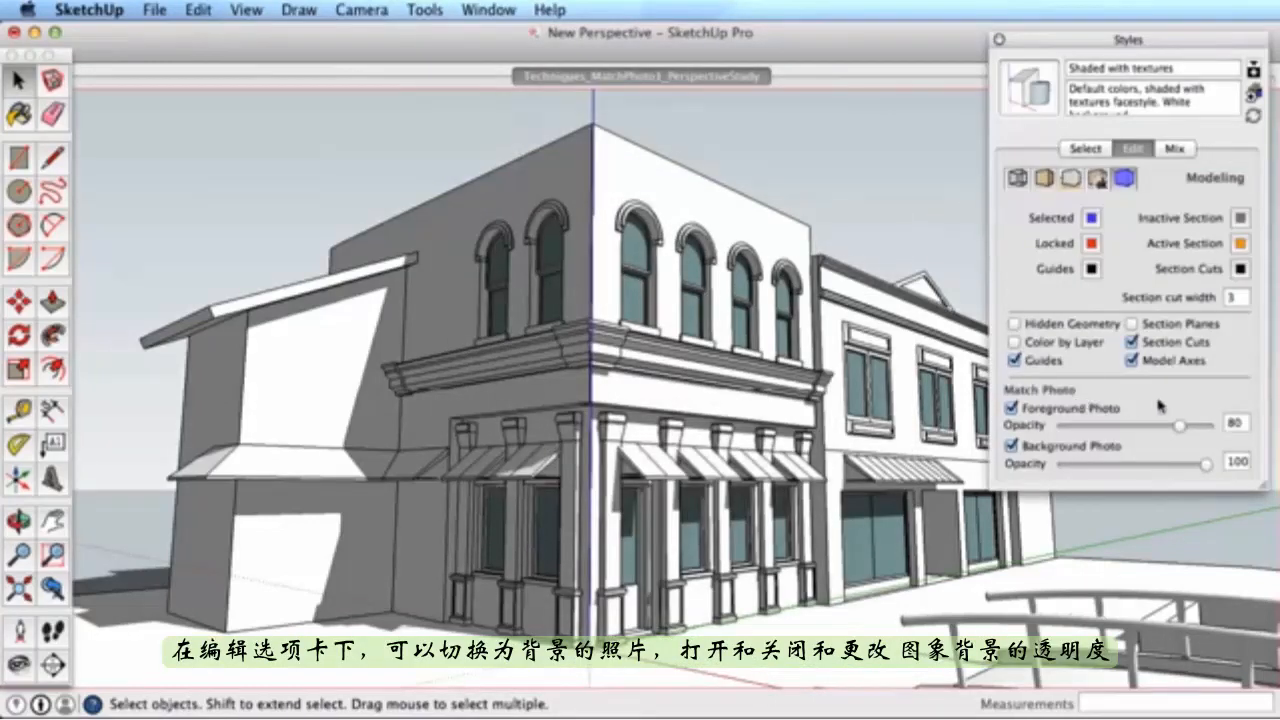
{"action": "left_click", "coordinate": [1012, 446]}
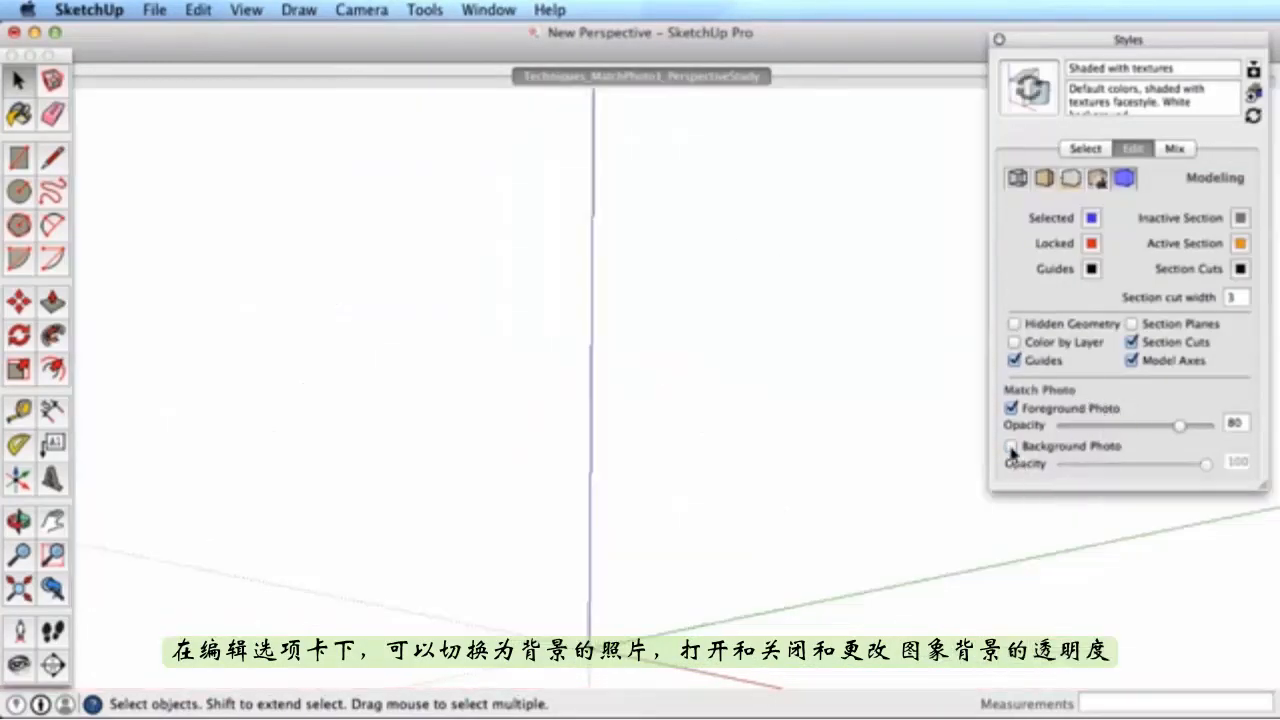
{"action": "left_click", "coordinate": [1012, 446]}
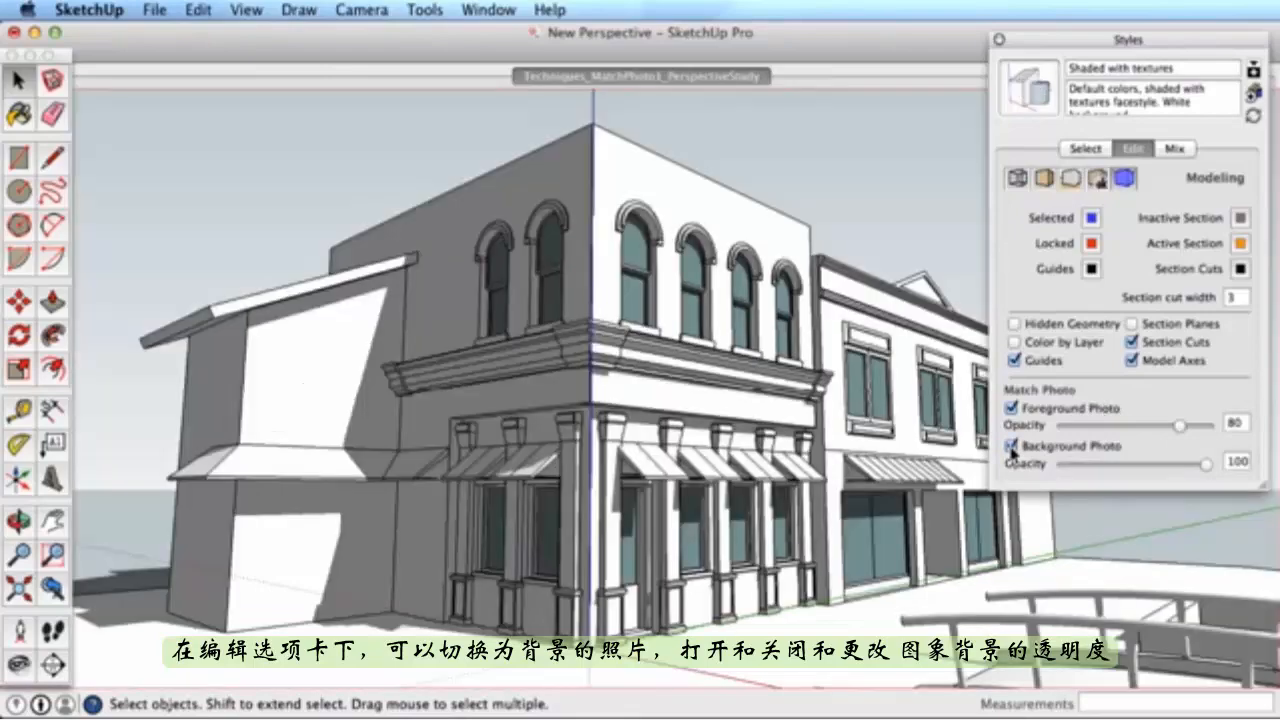
{"action": "mouse_move", "coordinate": [1206, 466]}
{"action": "left_mouse_down"}
{"action": "mouse_move", "coordinate": [1098, 466]}
{"action": "mouse_move", "coordinate": [1206, 466]}
{"action": "left_mouse_up"}
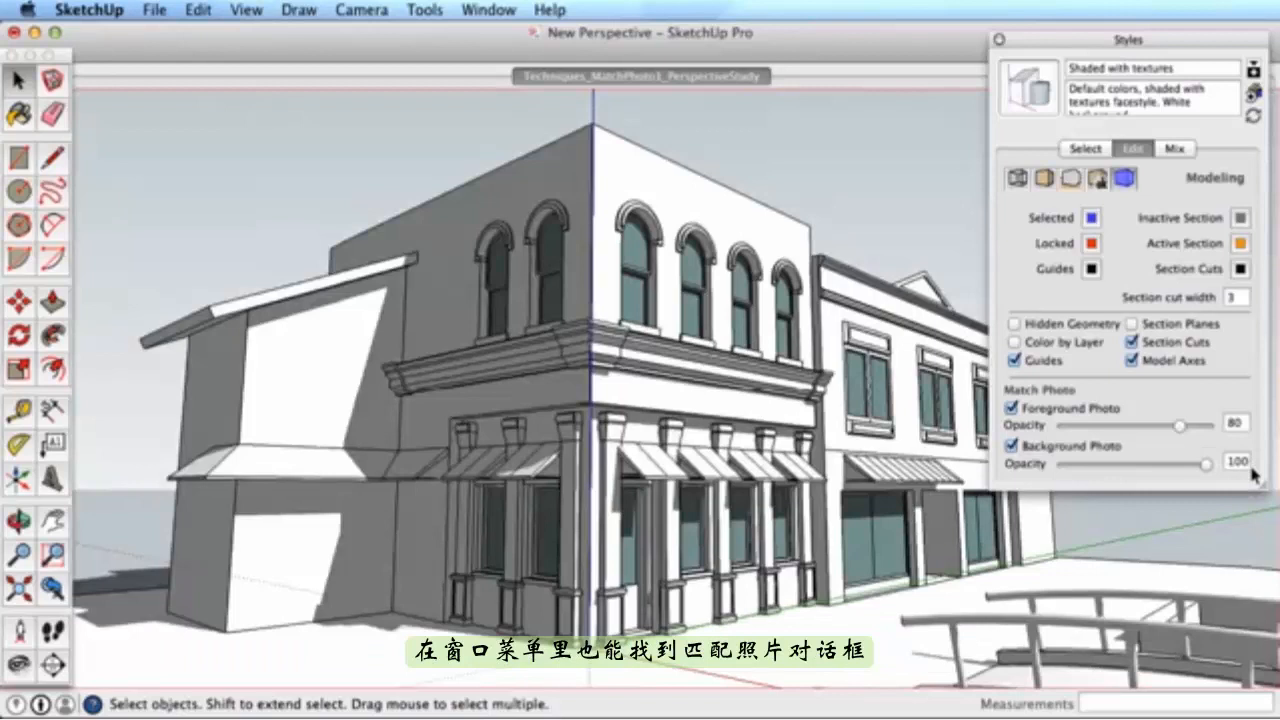
{"action": "left_click", "coordinate": [998, 40]}
{"action": "left_click", "coordinate": [489, 10]}
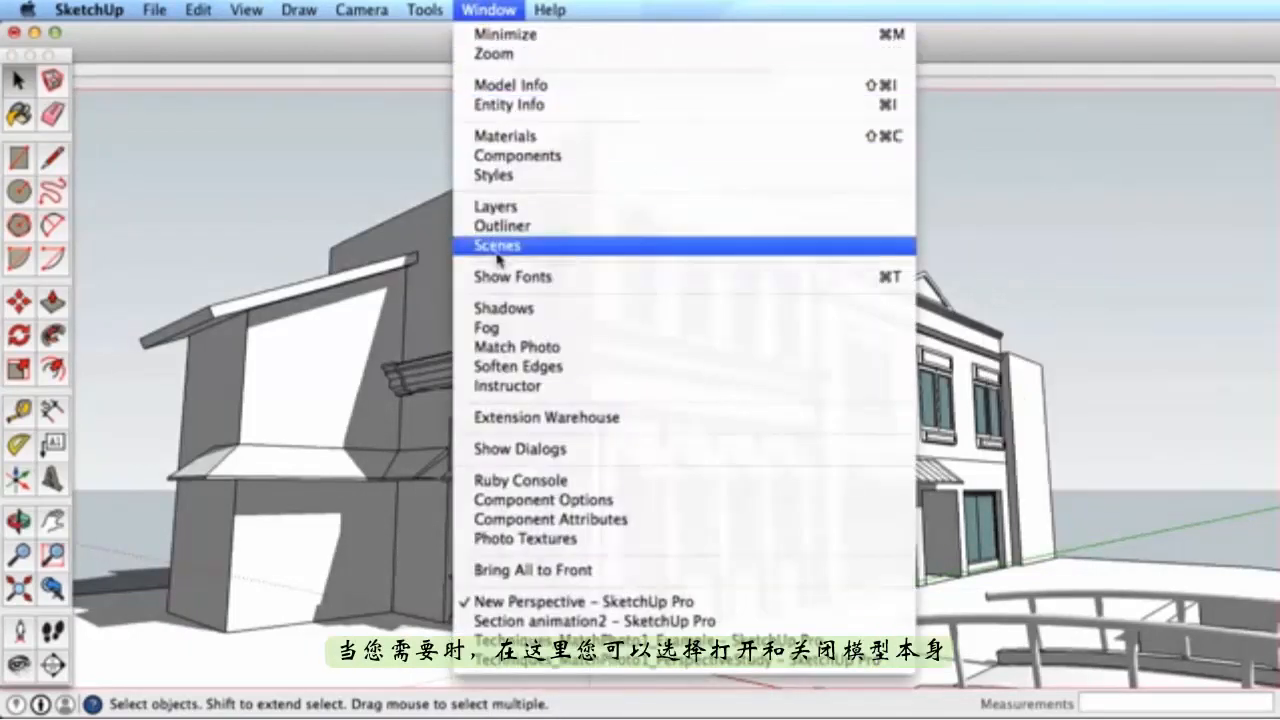
- Reopen the photo match for editing and set the grid spacing to 10'
{"action": "left_click", "coordinate": [507, 347]}
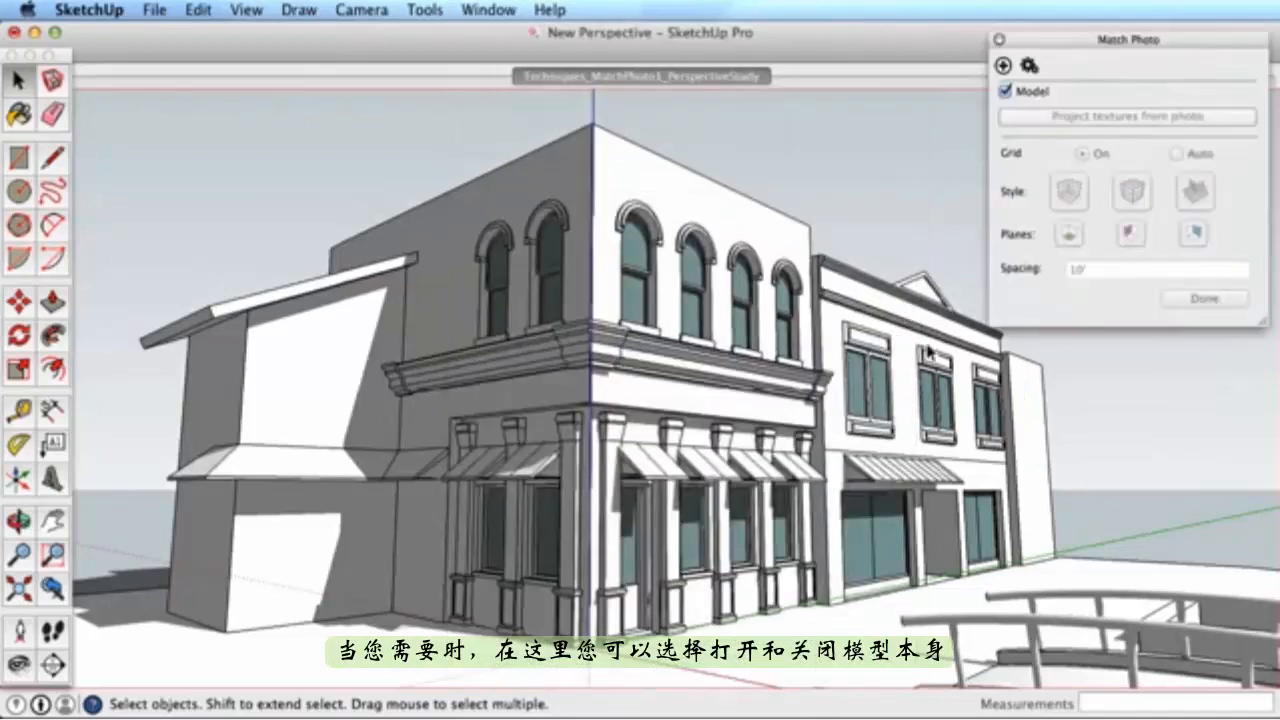
{"action": "left_click", "coordinate": [1029, 66]}
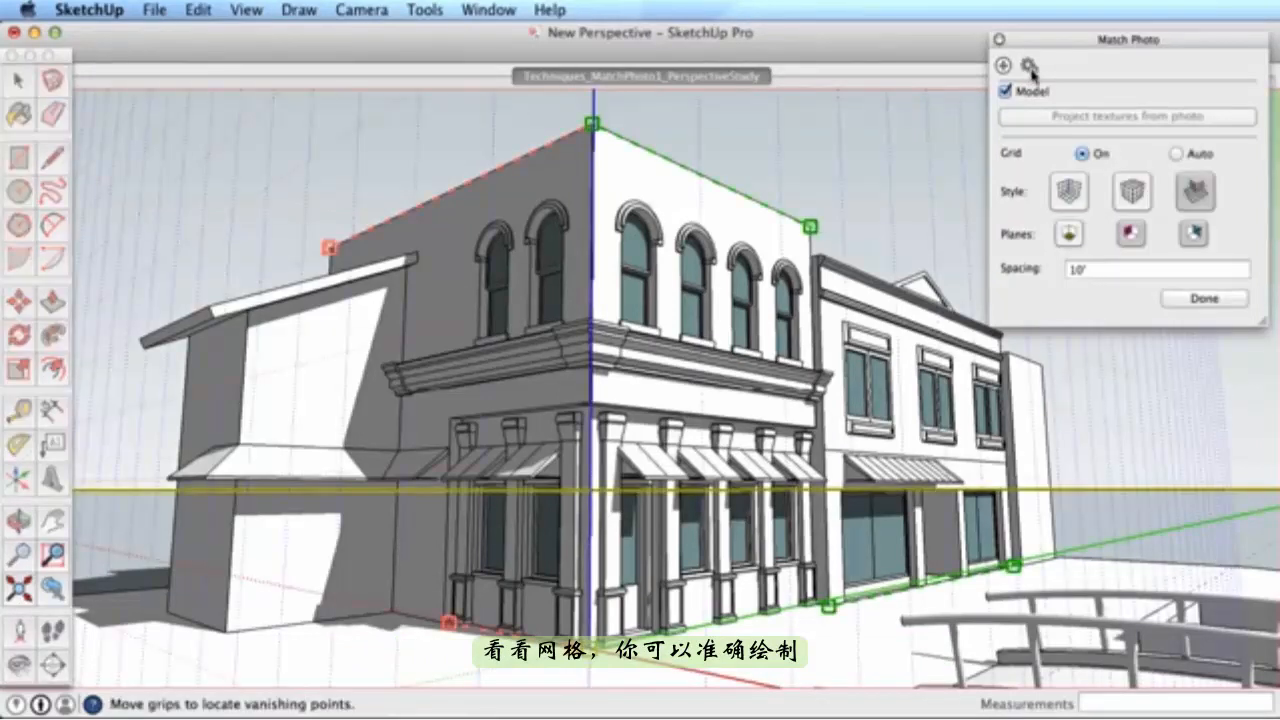
{"action": "left_click", "coordinate": [1077, 270]}
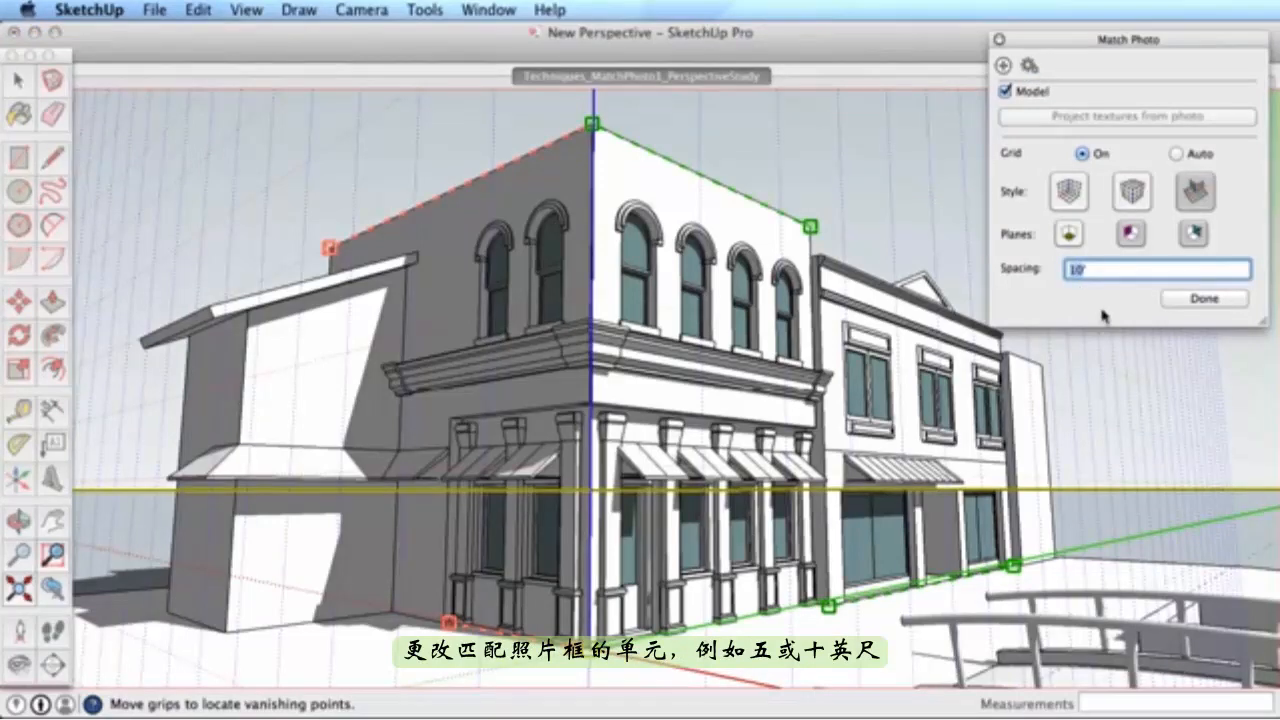
{"action": "type", "text": "5'"}
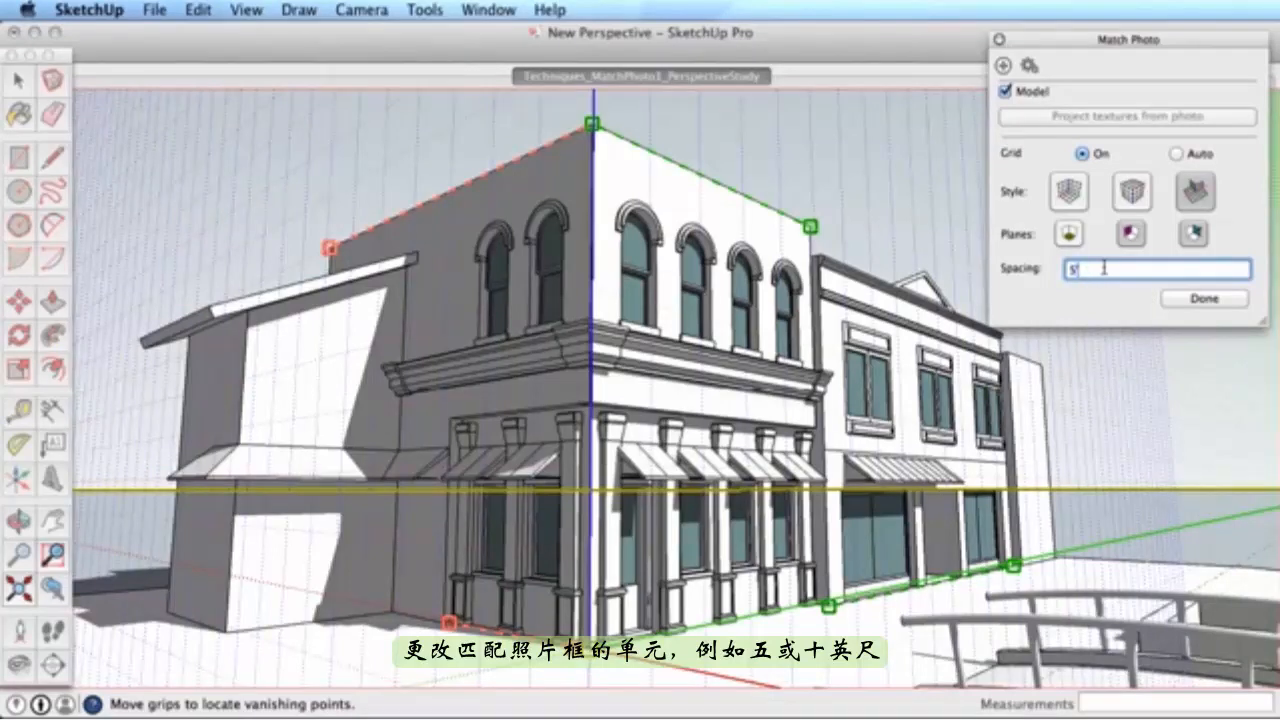
{"action": "type", "text": "10'"}
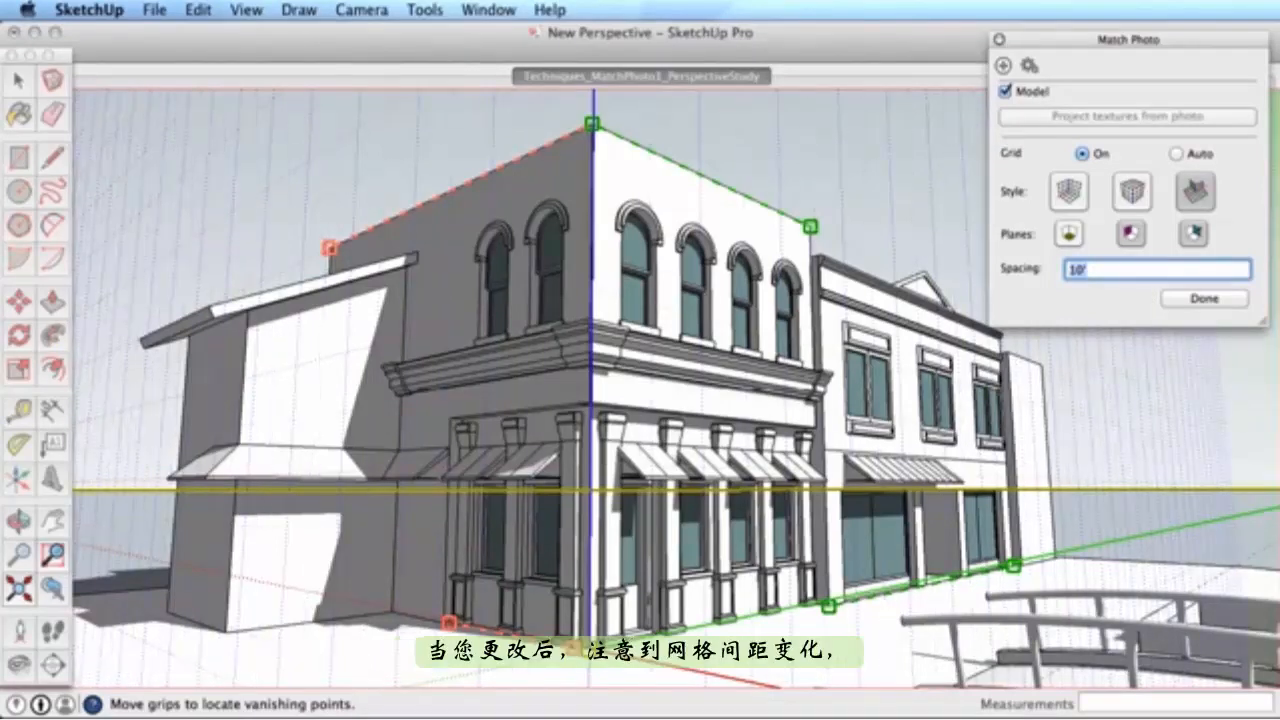
- Drag the vertical and green axes to scale the grid to the building's height
{"action": "mouse_move", "coordinate": [594, 385]}
{"action": "left_mouse_down"}
{"action": "mouse_move", "coordinate": [594, 314]}
{"action": "mouse_move", "coordinate": [594, 376]}
{"action": "left_mouse_up"}
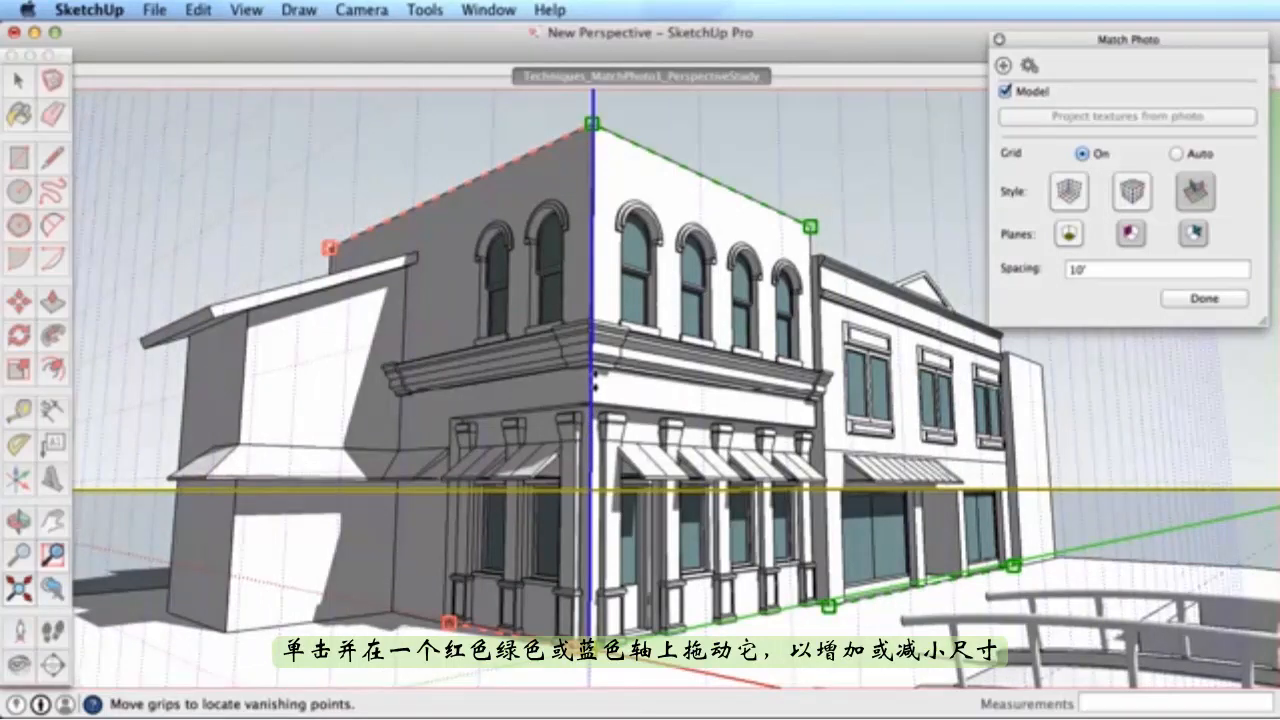
{"action": "left_click_drag", "start_coordinate": [655, 636], "coordinate": [685, 632]}
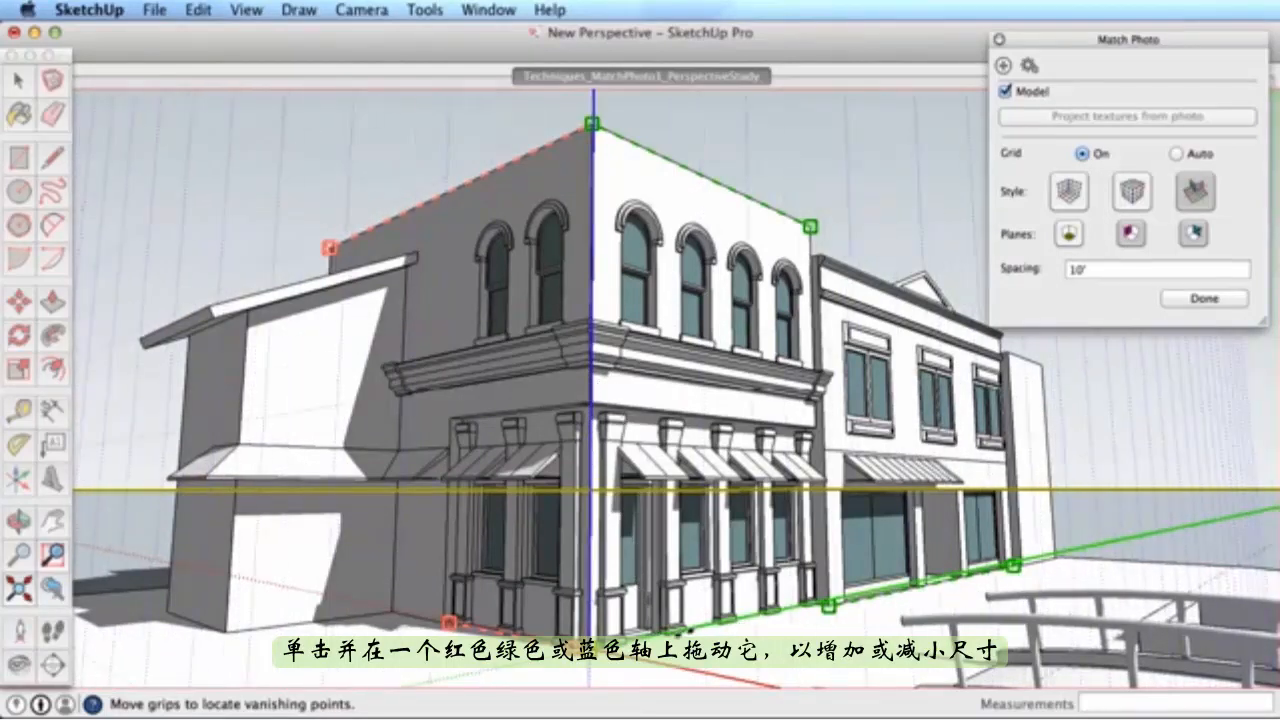
{"action": "left_click_drag", "start_coordinate": [595, 360], "coordinate": [595, 386]}
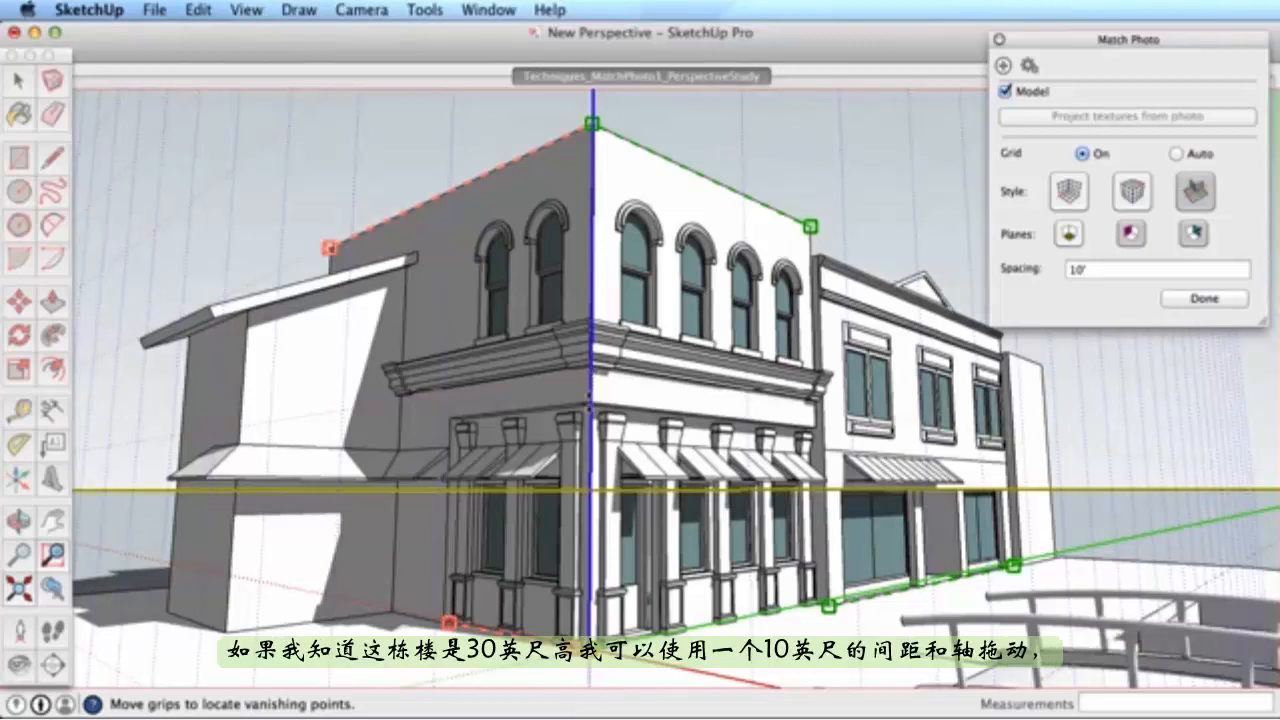
{"action": "left_click_drag", "start_coordinate": [590, 402], "coordinate": [594, 485]}
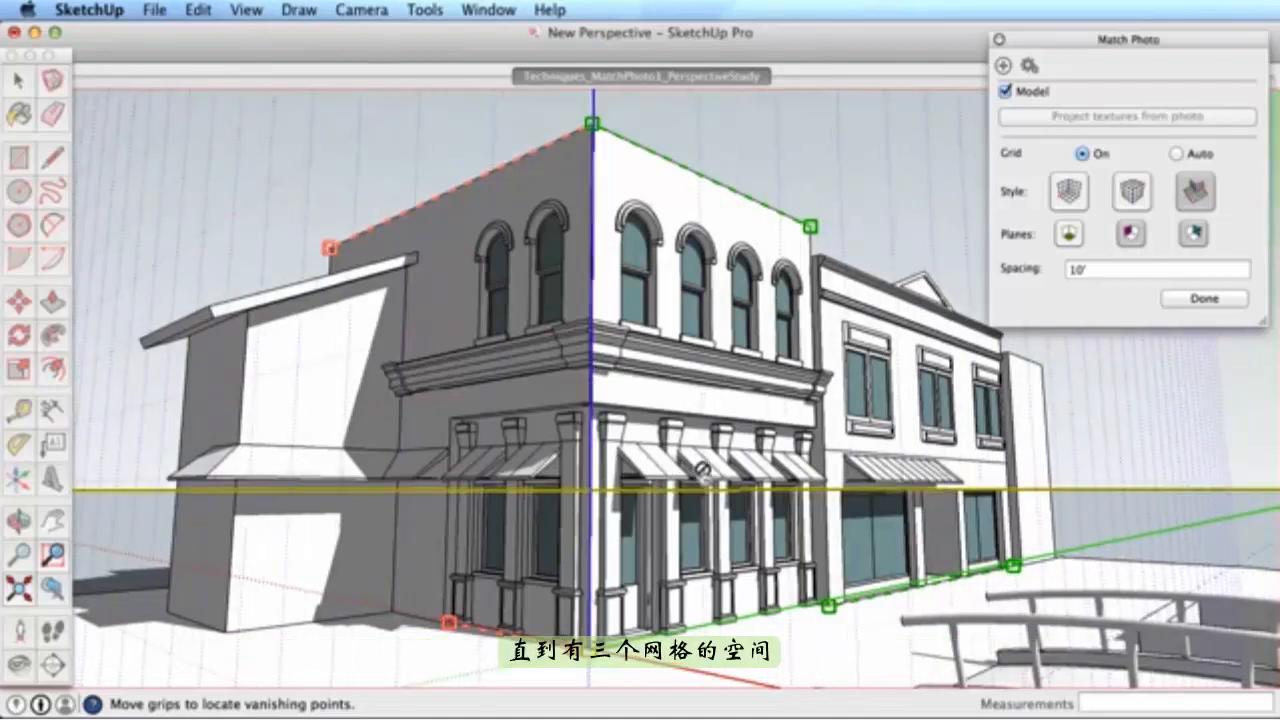
- Change the grid spacing to 5' and bring up the photo match options
{"action": "double_click", "coordinate": [1074, 270]}
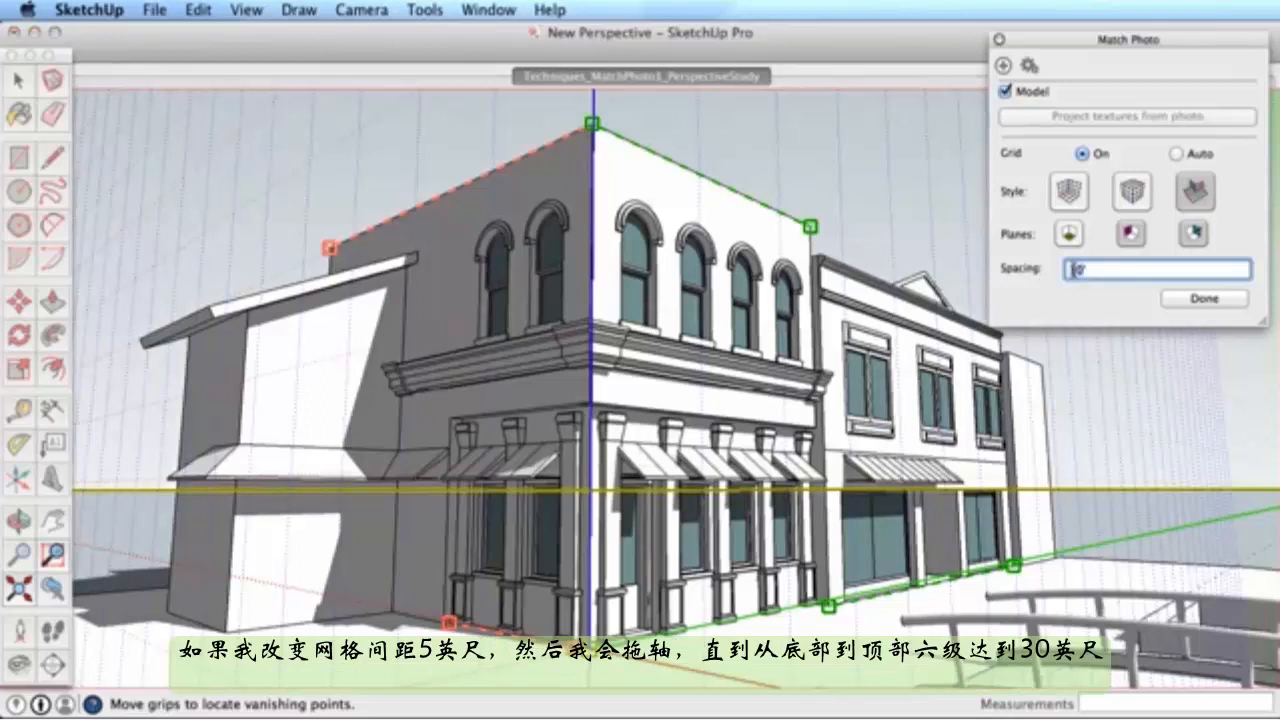
{"action": "type", "text": "5'"}
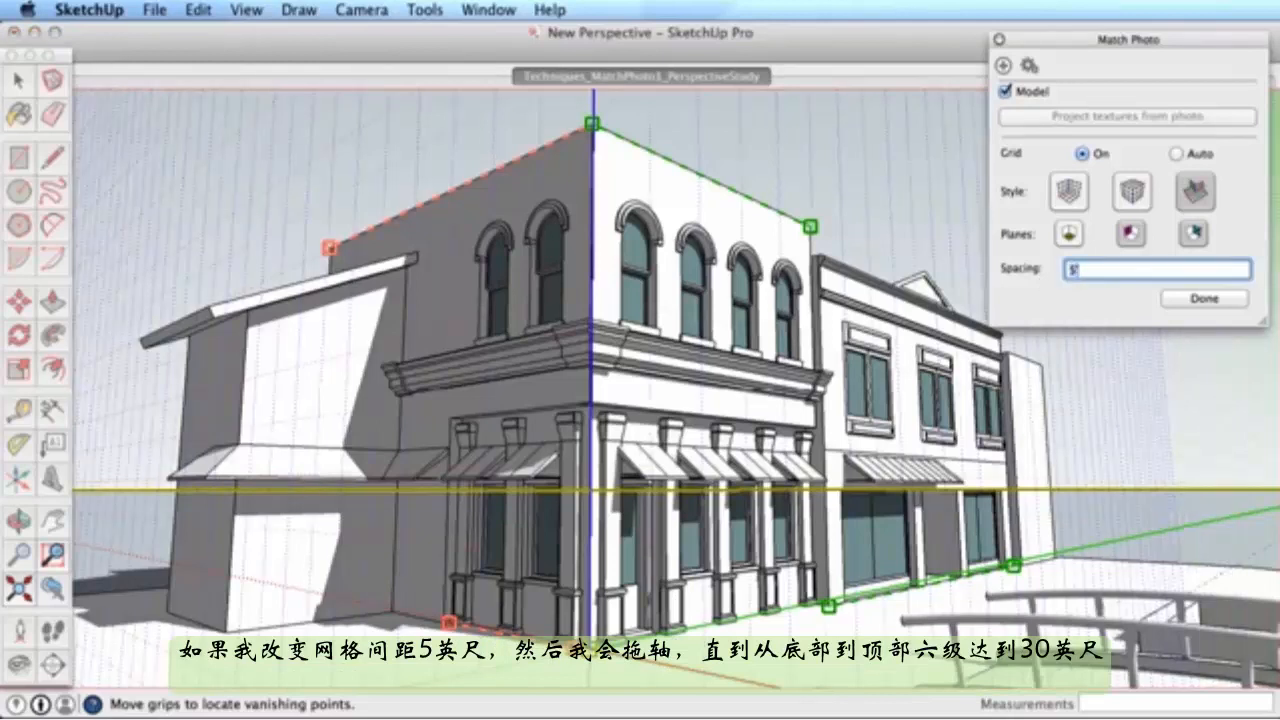
{"action": "key", "text": "Return"}
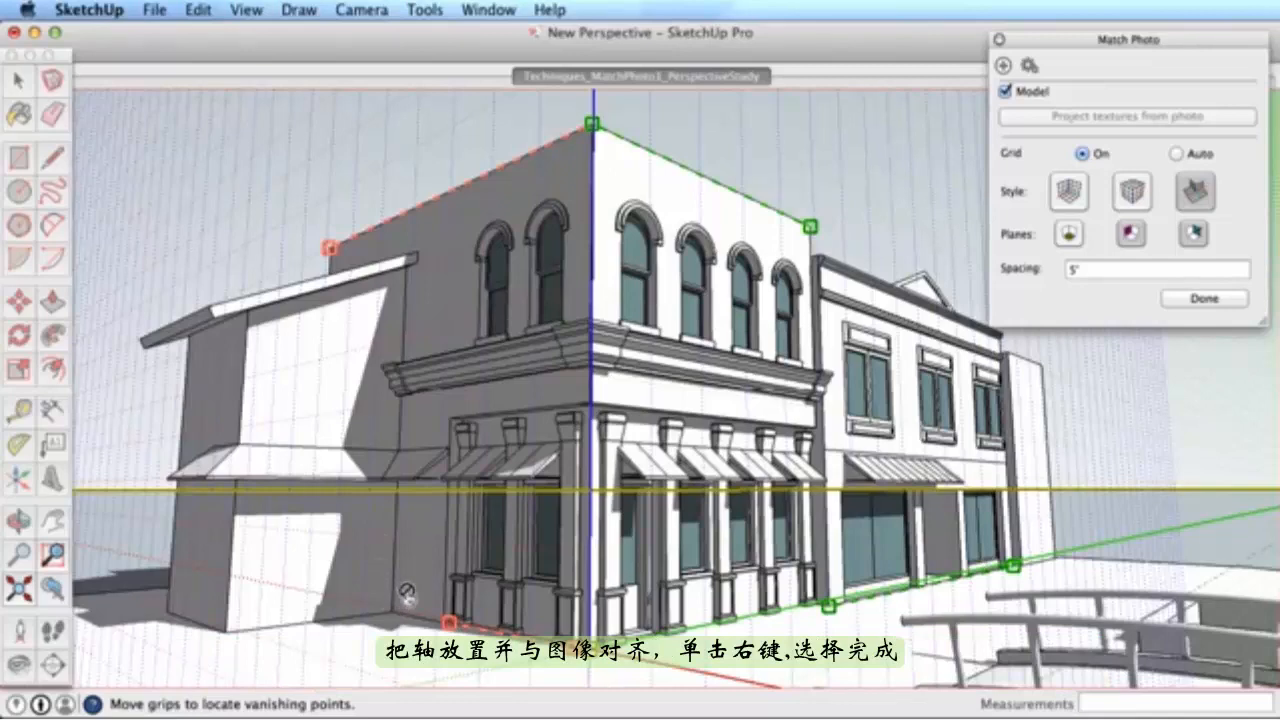
{"action": "right_click", "coordinate": [729, 280]}
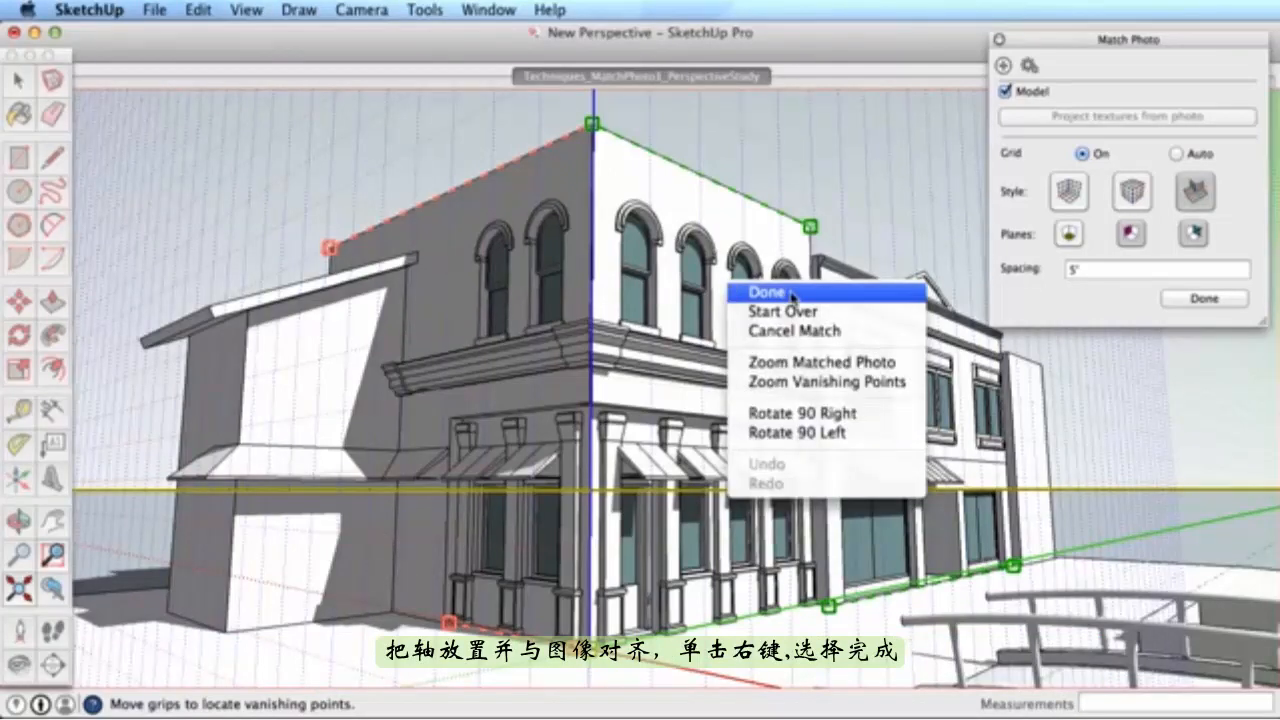
- Finish the photo match and trace the left wall from the corner origin into a face
{"action": "left_click", "coordinate": [792, 293]}
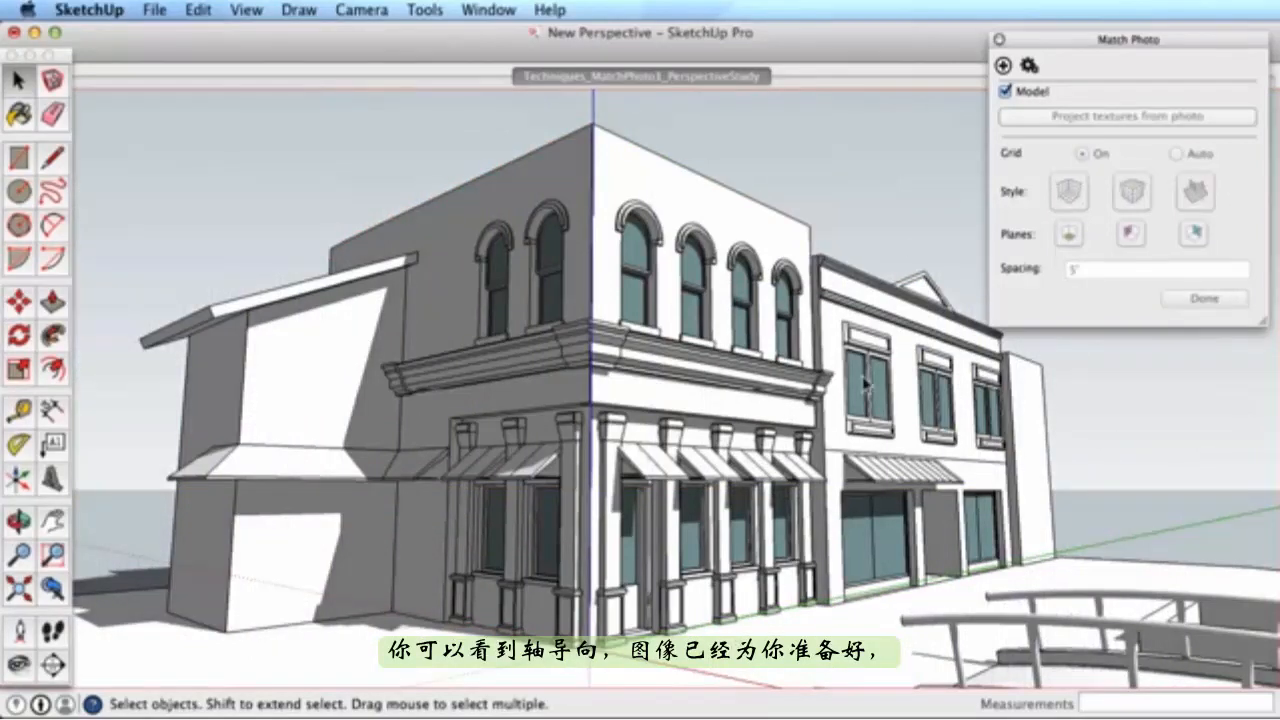
{"action": "left_click", "coordinate": [997, 39]}
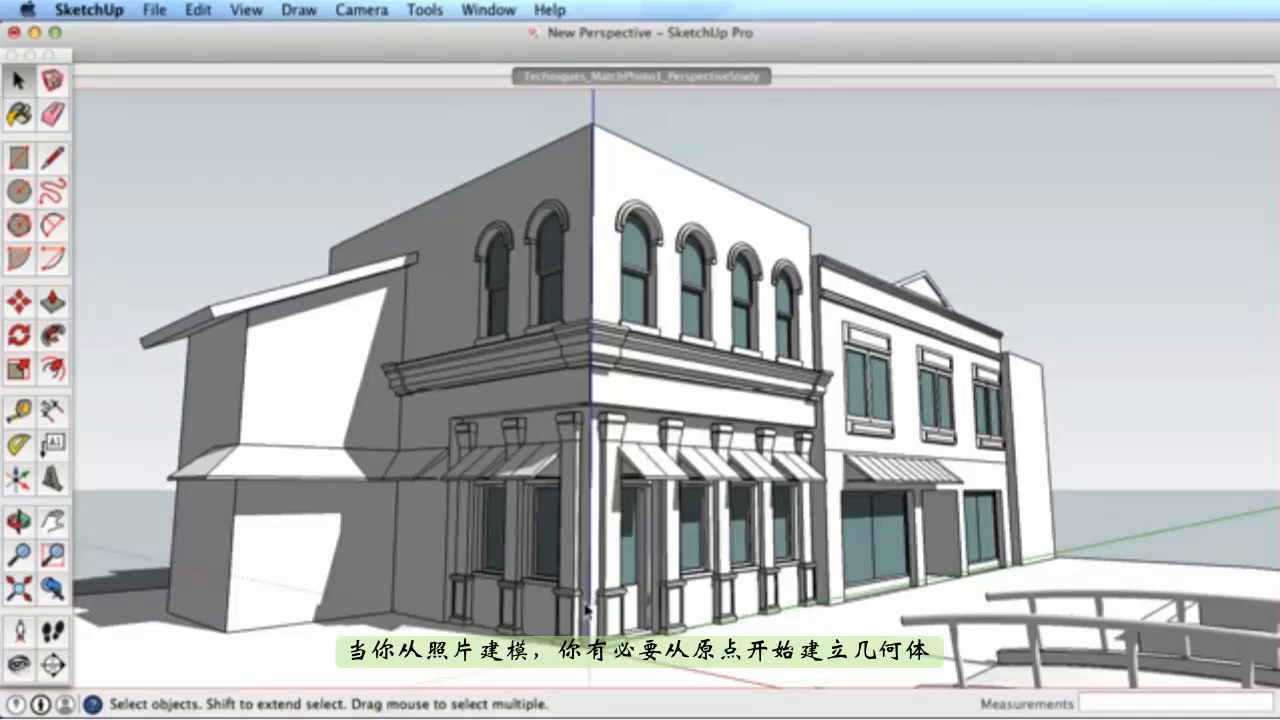
{"action": "key", "text": "l"}
{"action": "scroll", "coordinate": [550, 620], "scroll_direction": "up", "scroll_amount": 5}
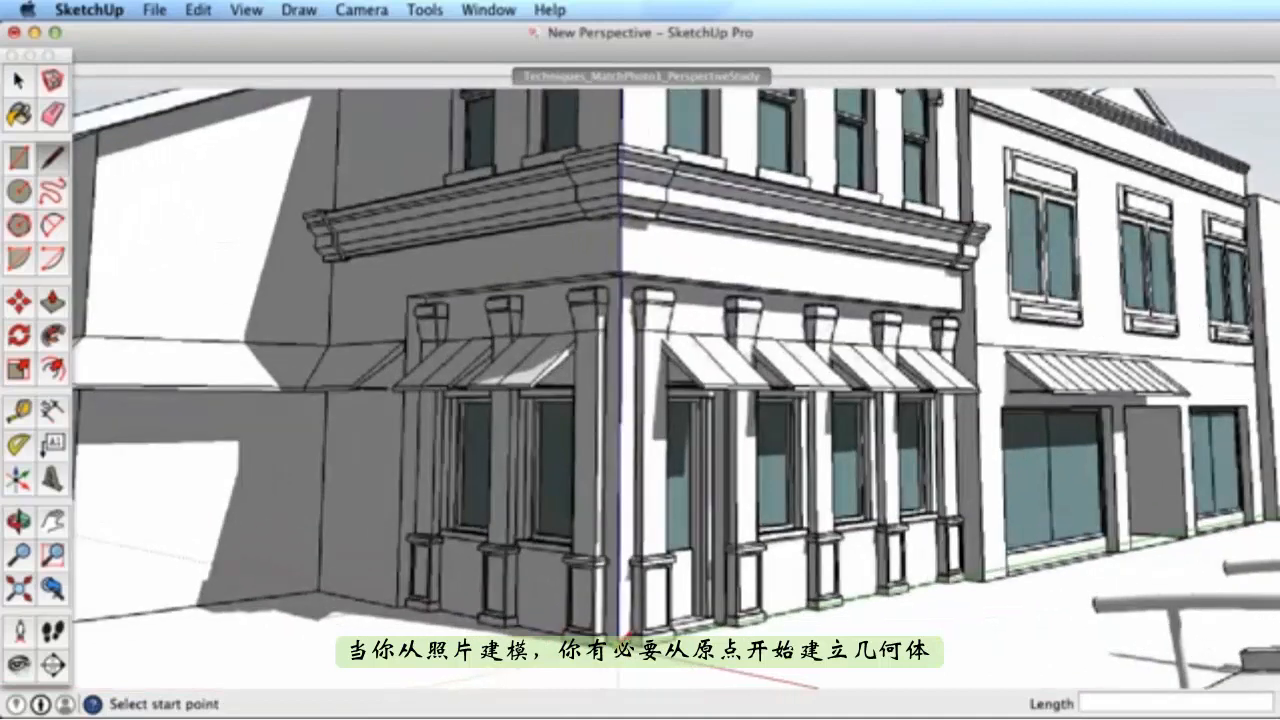
{"action": "left_click", "coordinate": [627, 635]}
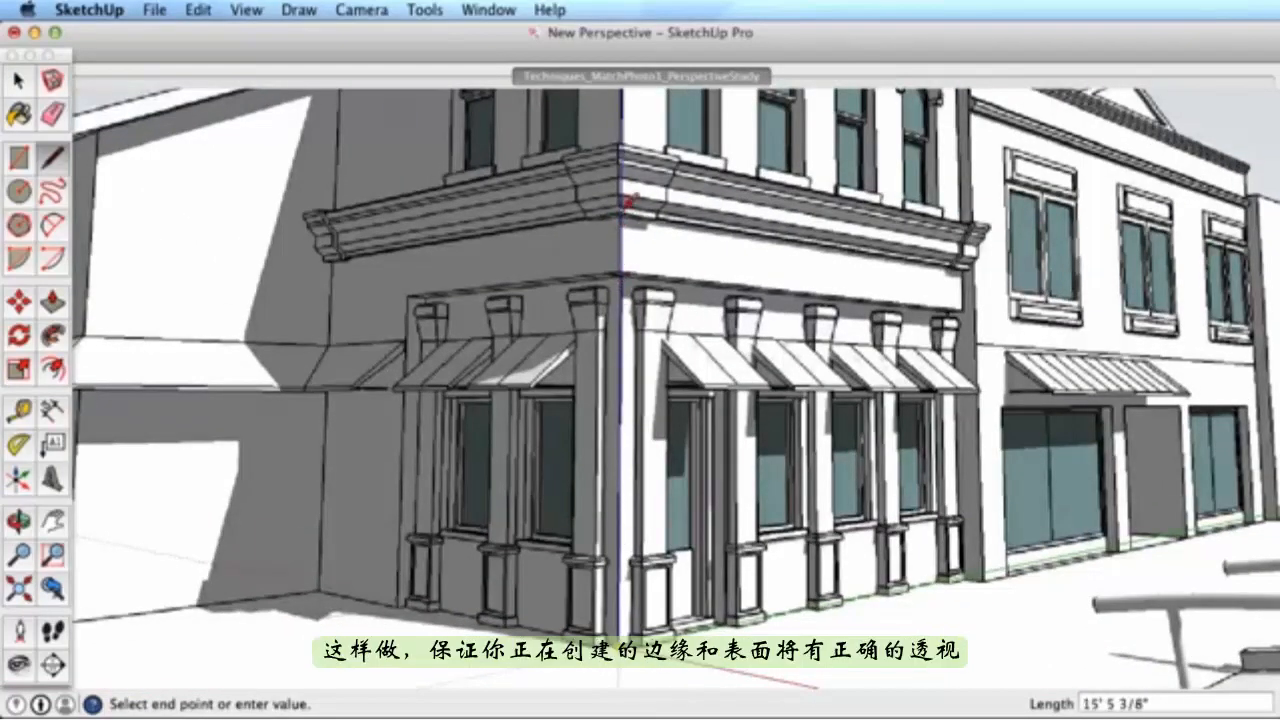
{"action": "left_click", "coordinate": [629, 210]}
{"action": "left_click", "coordinate": [332, 265]}
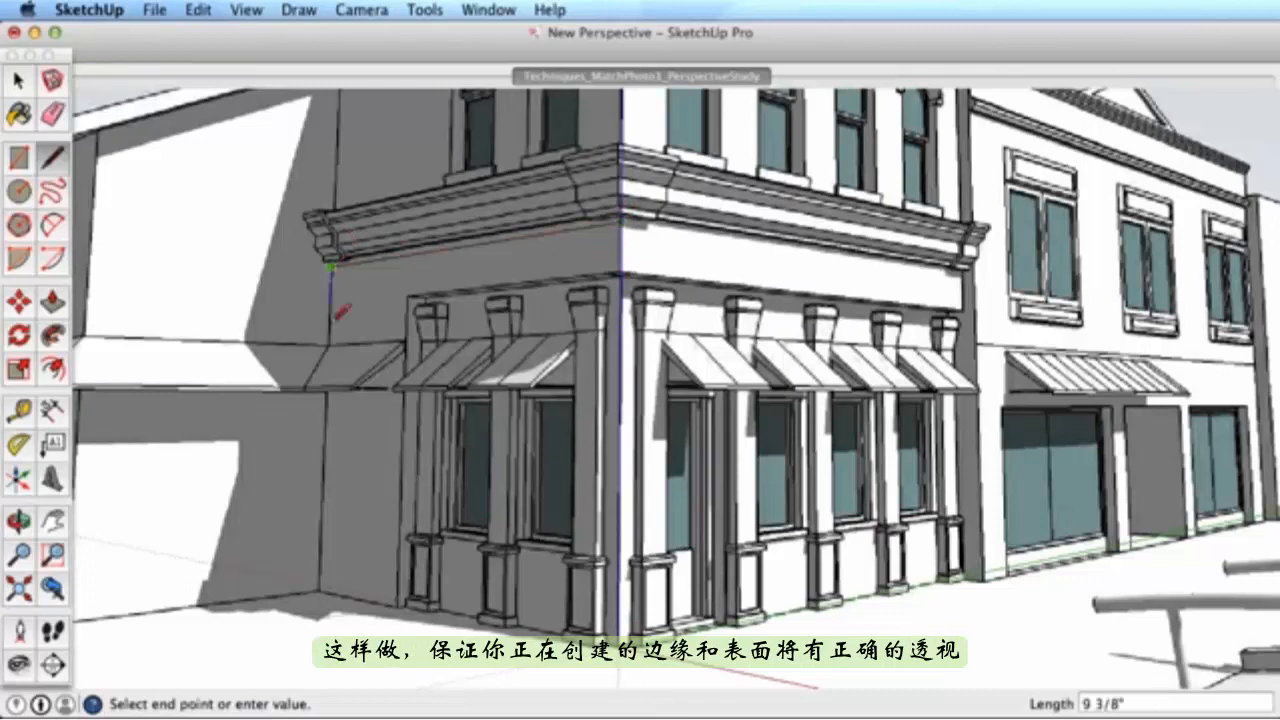
{"action": "left_click", "coordinate": [318, 585]}
{"action": "left_click", "coordinate": [628, 635]}
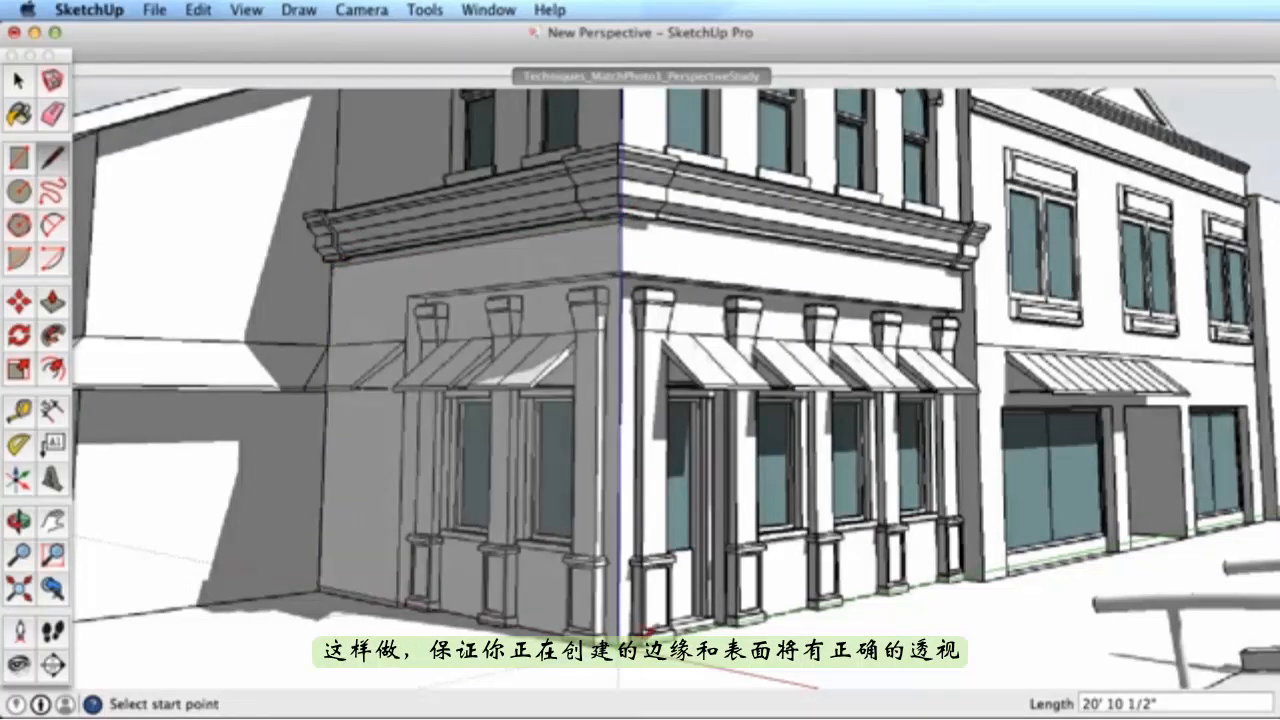
- Trace the storefront corner up to the cornice, closing the storefront face
{"action": "left_click", "coordinate": [628, 635]}
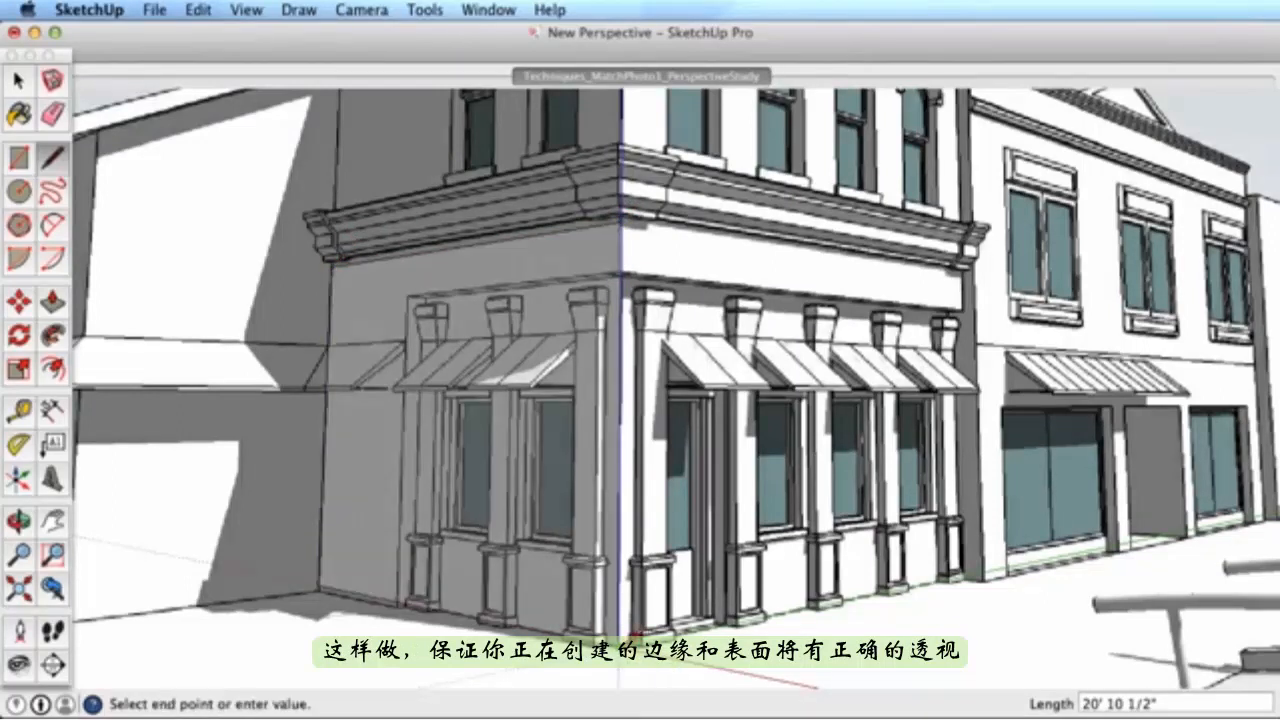
{"action": "left_click", "coordinate": [962, 576]}
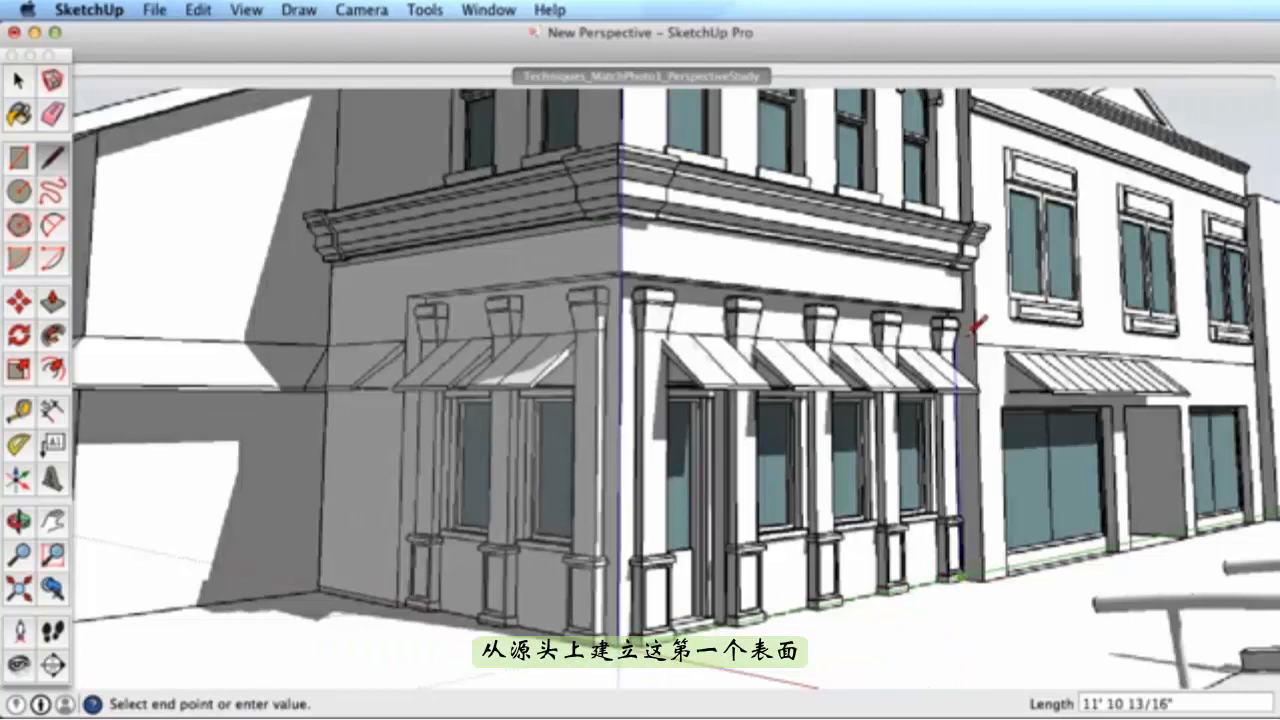
{"action": "left_click", "coordinate": [950, 270]}
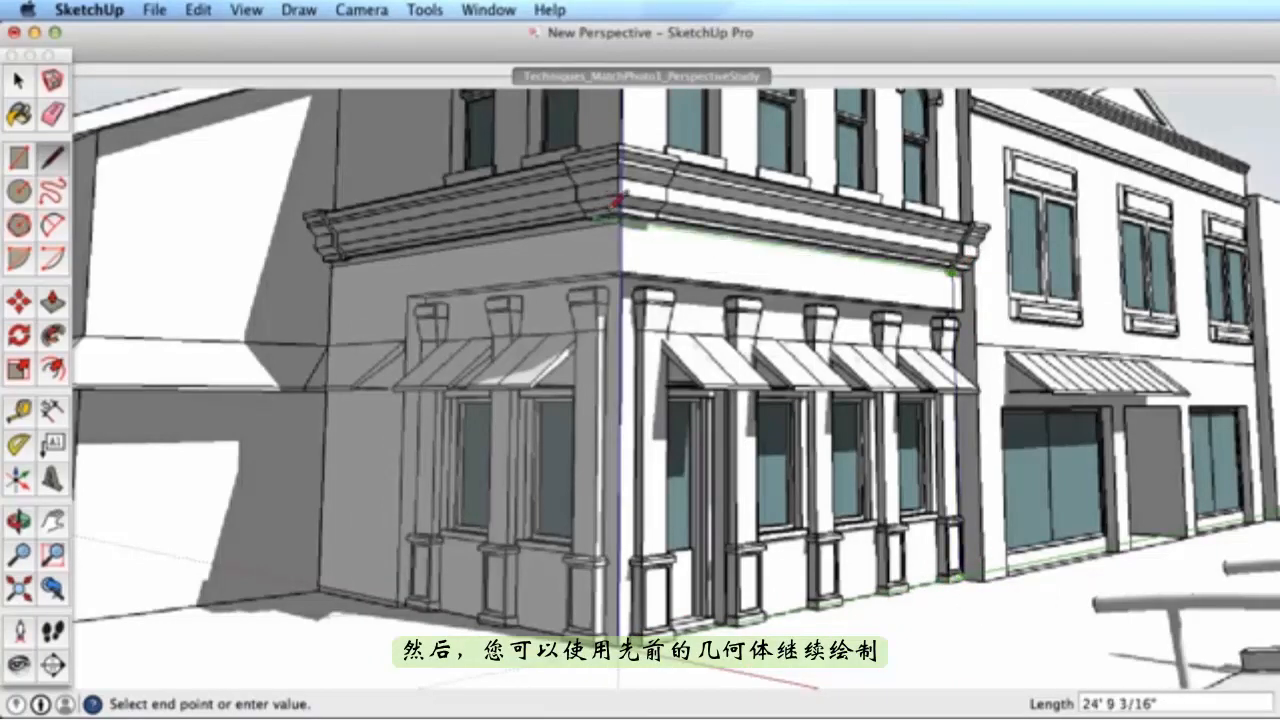
{"action": "left_click", "coordinate": [624, 208]}
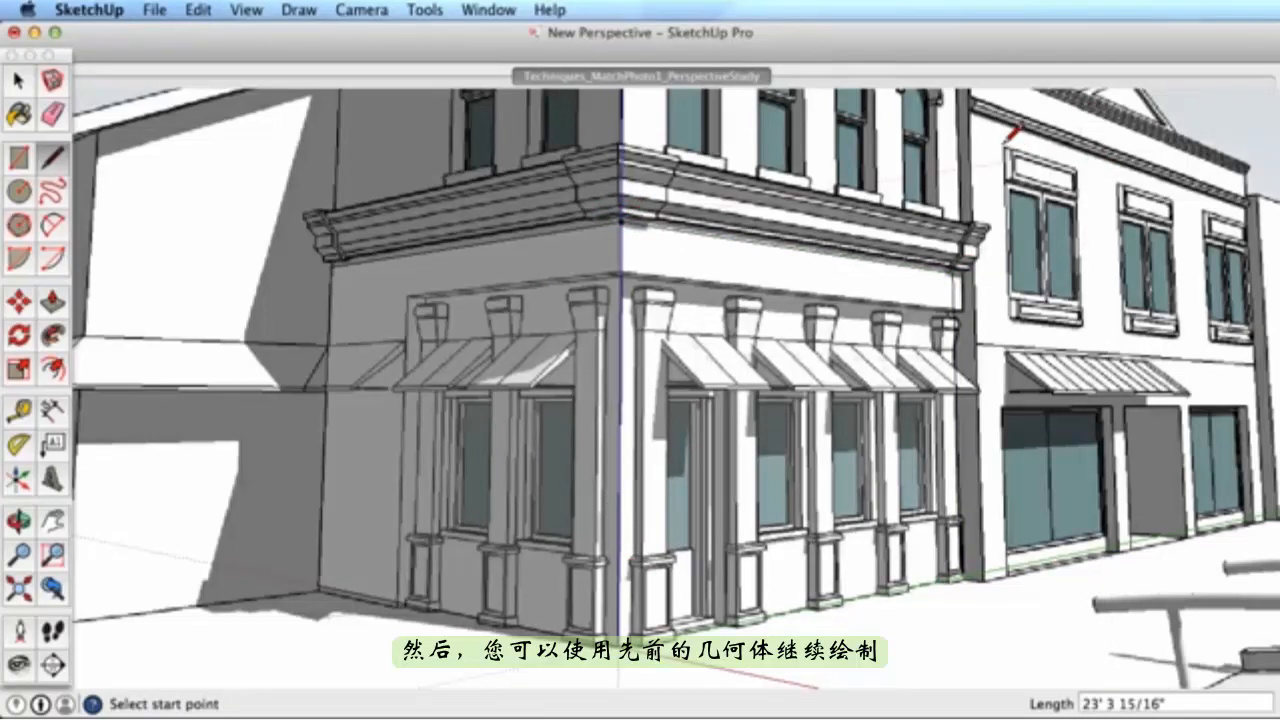
- Trace the neighbouring building's upper window corners into a closed window face
{"action": "left_click", "coordinate": [1012, 158]}
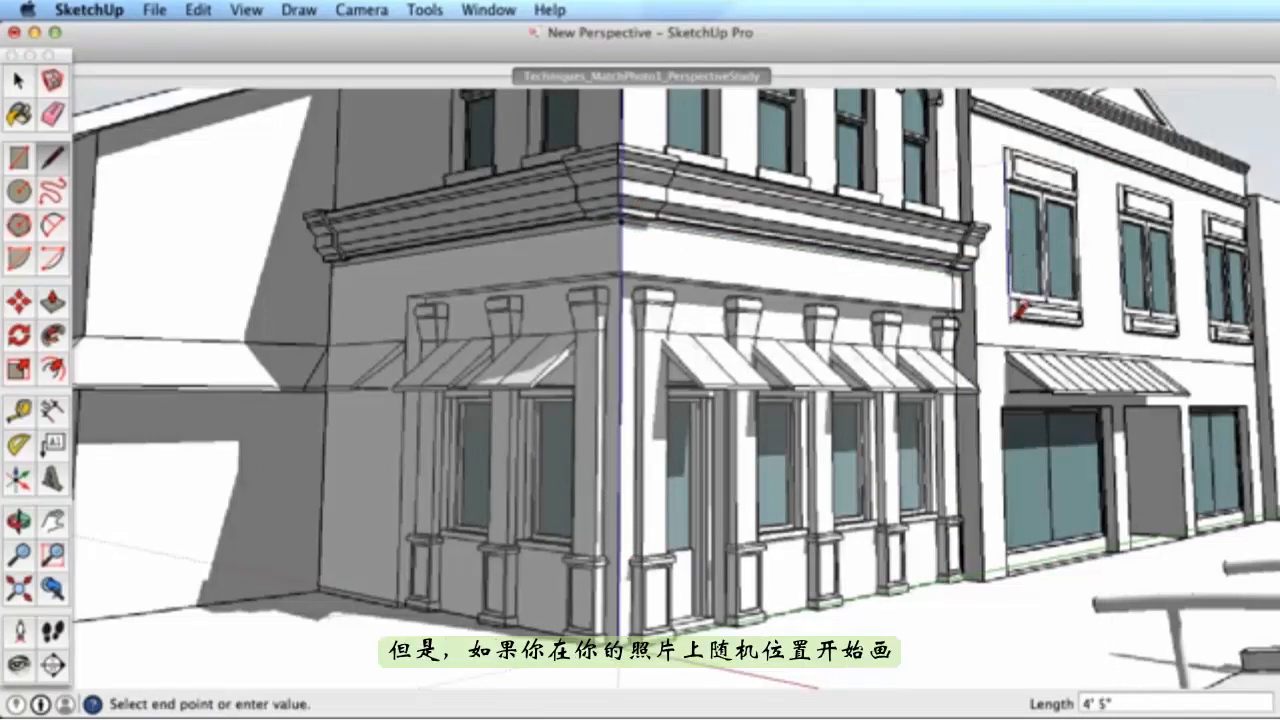
{"action": "left_click", "coordinate": [1087, 326]}
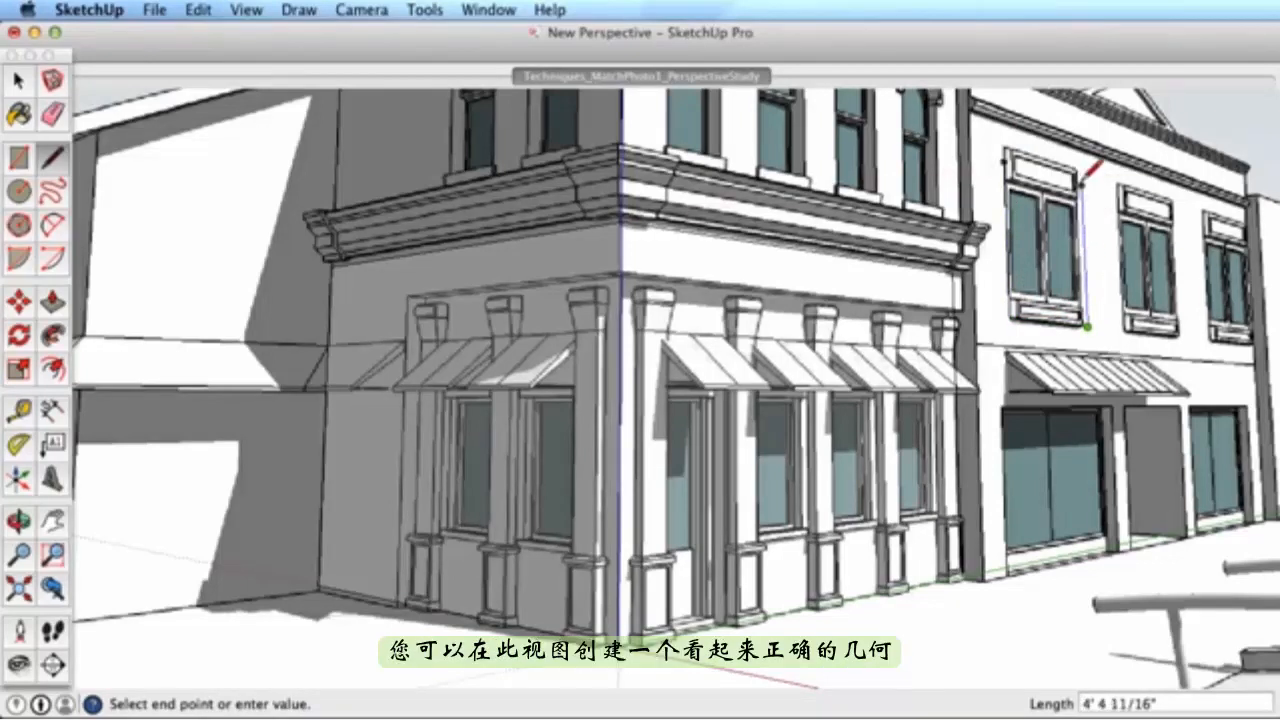
{"action": "left_click", "coordinate": [1012, 158]}
{"action": "scroll", "coordinate": [1040, 240], "scroll_direction": "down", "scroll_amount": 3}
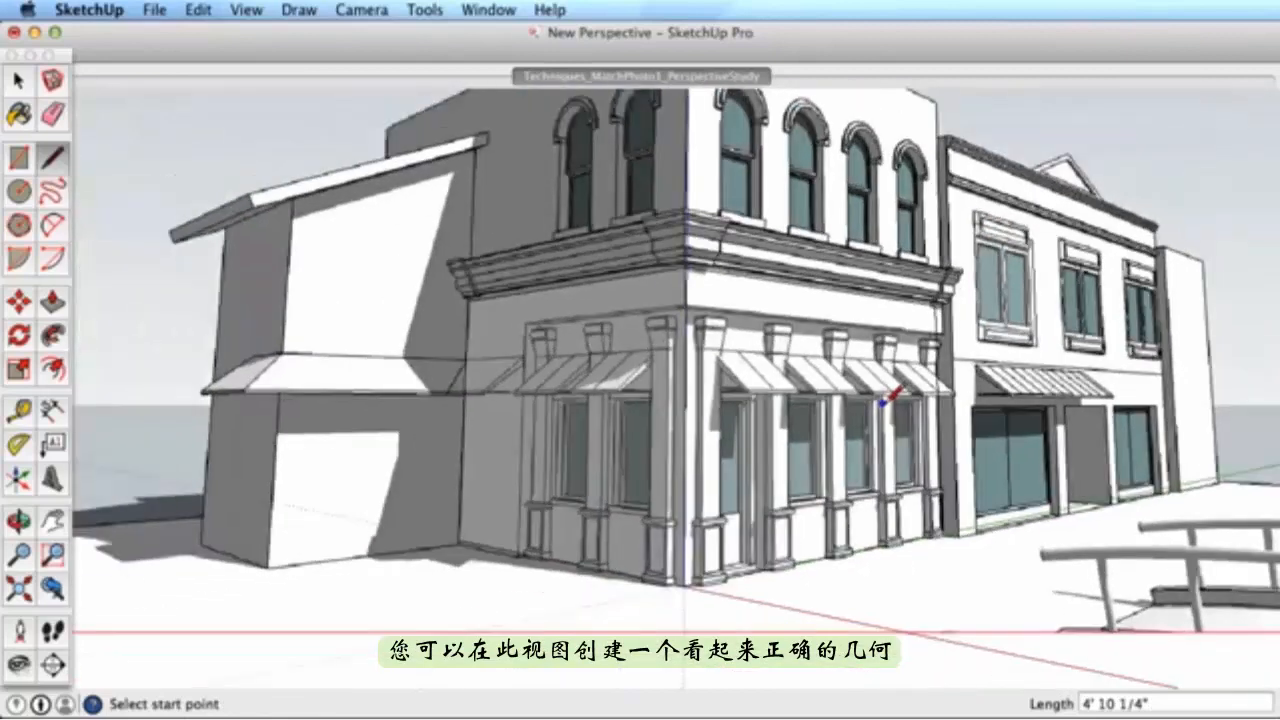
{"action": "scroll", "coordinate": [885, 400], "scroll_direction": "down", "scroll_amount": 2}
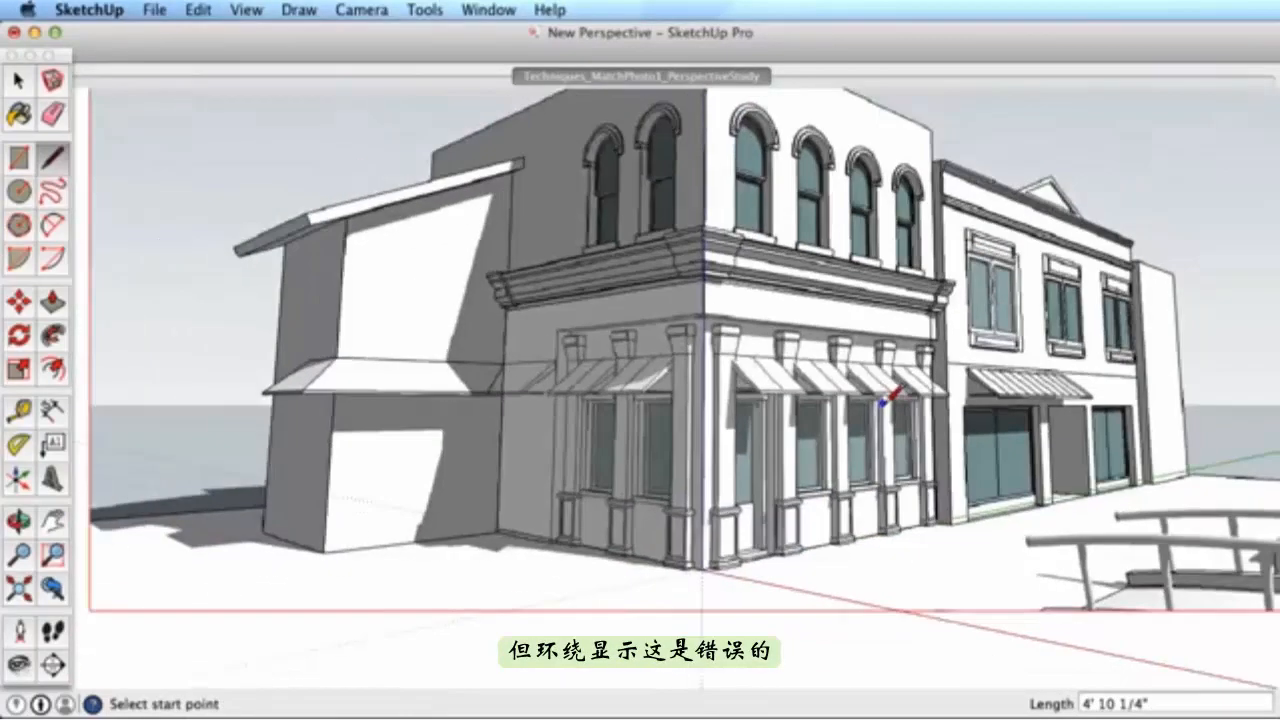
- Orbit away from the photo to inspect the traced box, then select the saved photo-match scene
{"action": "key", "text": "o"}
{"action": "mouse_move", "coordinate": [890, 400]}
{"action": "left_mouse_down"}
{"action": "mouse_move", "coordinate": [871, 400]}
{"action": "mouse_move", "coordinate": [864, 449]}
{"action": "mouse_move", "coordinate": [1000, 403]}
{"action": "mouse_move", "coordinate": [1043, 343]}
{"action": "mouse_move", "coordinate": [903, 443]}
{"action": "mouse_move", "coordinate": [754, 397]}
{"action": "mouse_move", "coordinate": [869, 406]}
{"action": "mouse_move", "coordinate": [940, 390]}
{"action": "left_mouse_up"}
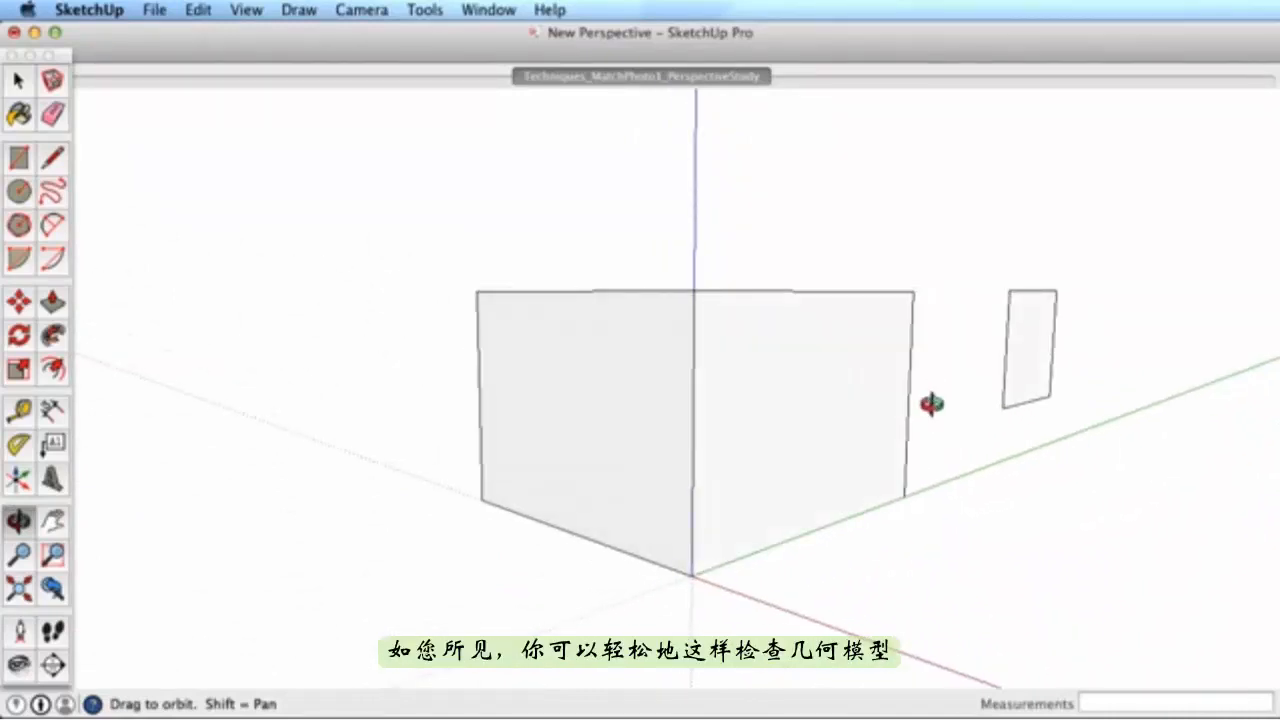
{"action": "left_click", "coordinate": [667, 78]}
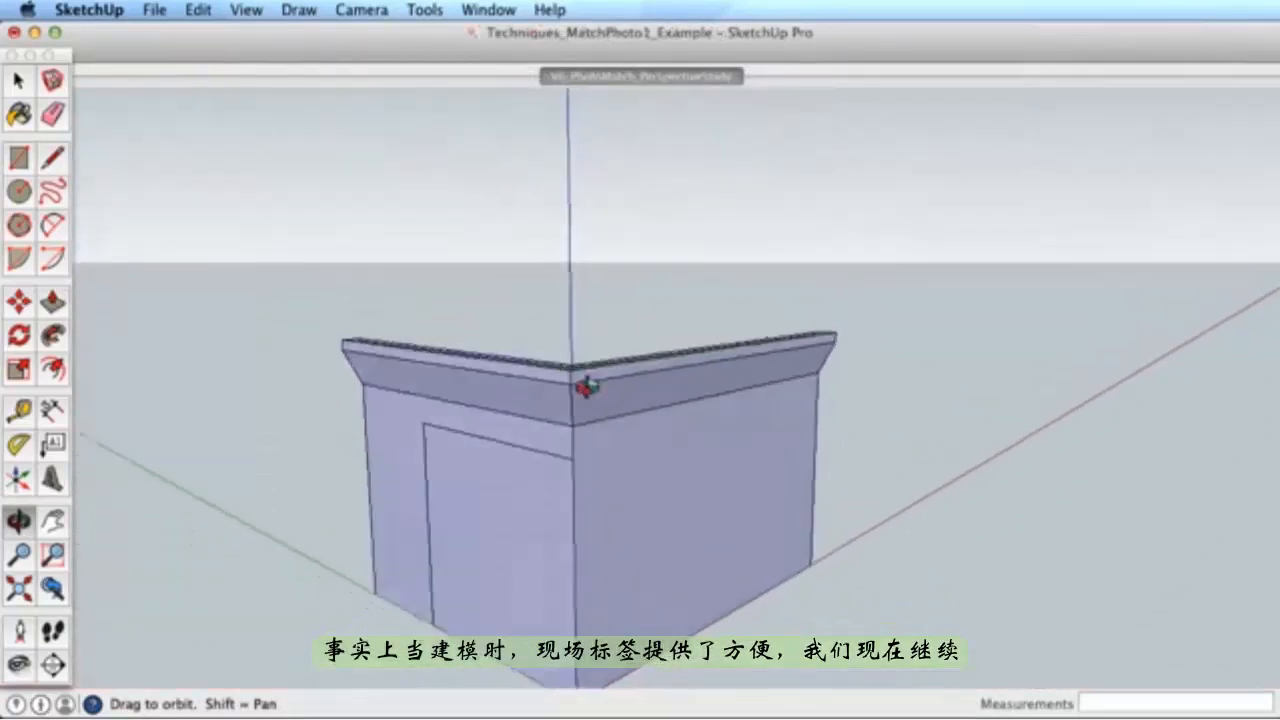
- Trace a face from the cap's right corner up to the roof's top corner in the photo-match scene
{"action": "left_click_drag", "start_coordinate": [586, 386], "coordinate": [533, 459]}
{"action": "key", "text": "l"}
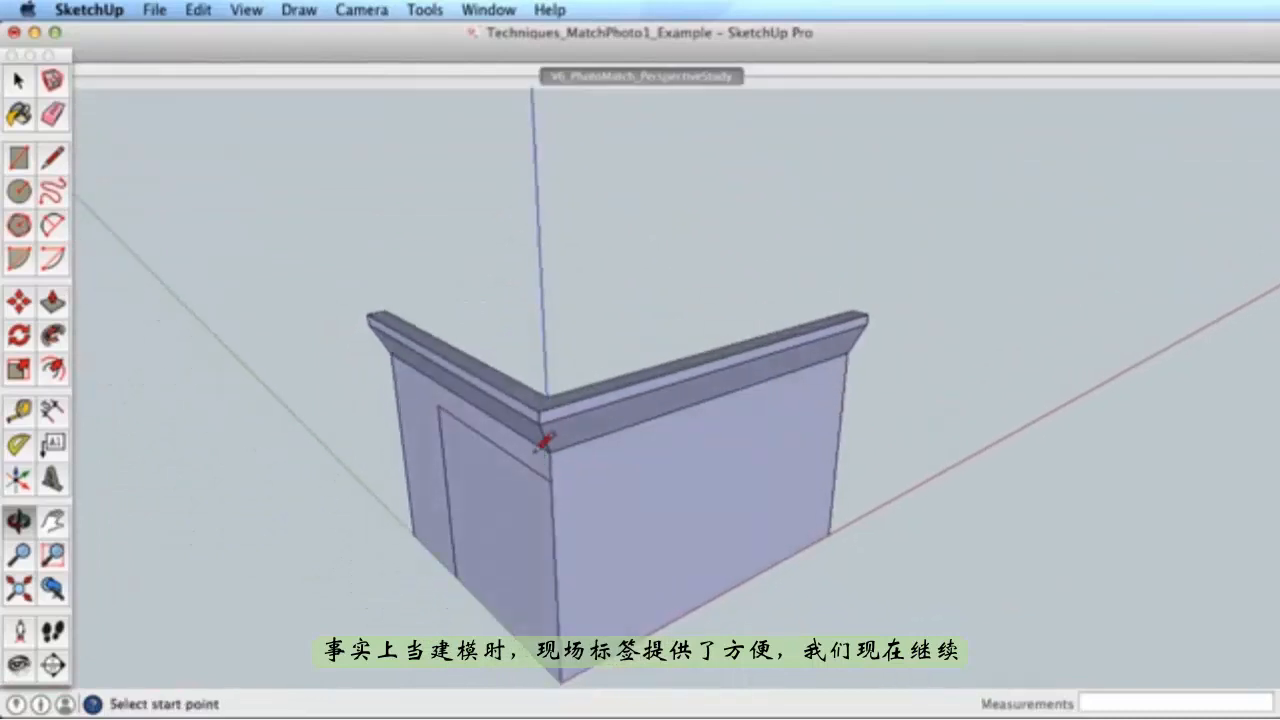
{"action": "left_click", "coordinate": [852, 311]}
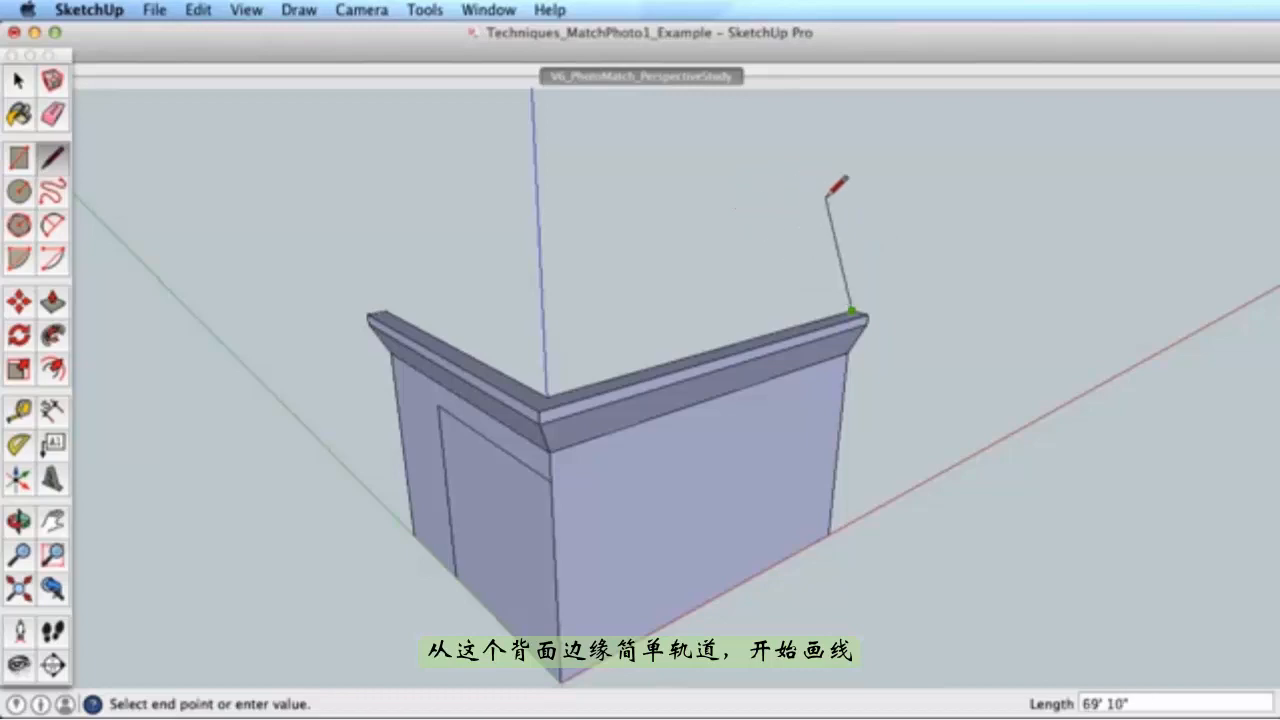
{"action": "left_click", "coordinate": [700, 78]}
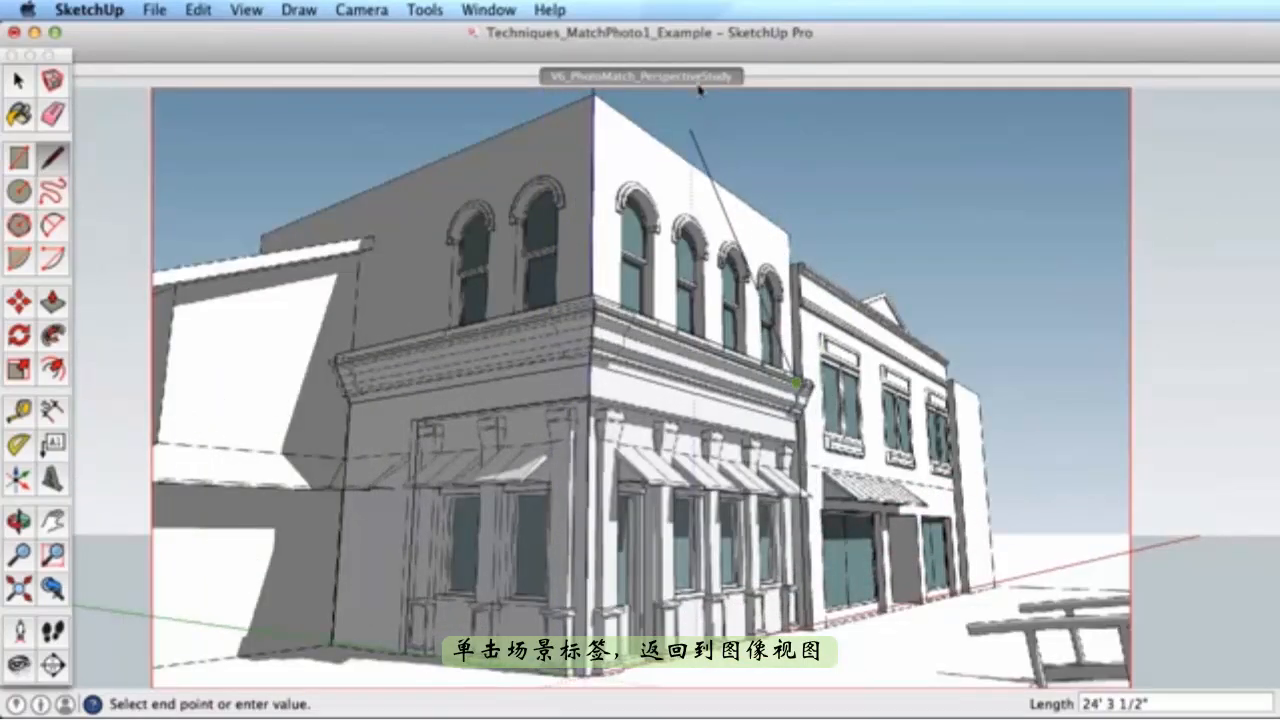
{"action": "left_click", "coordinate": [790, 236]}
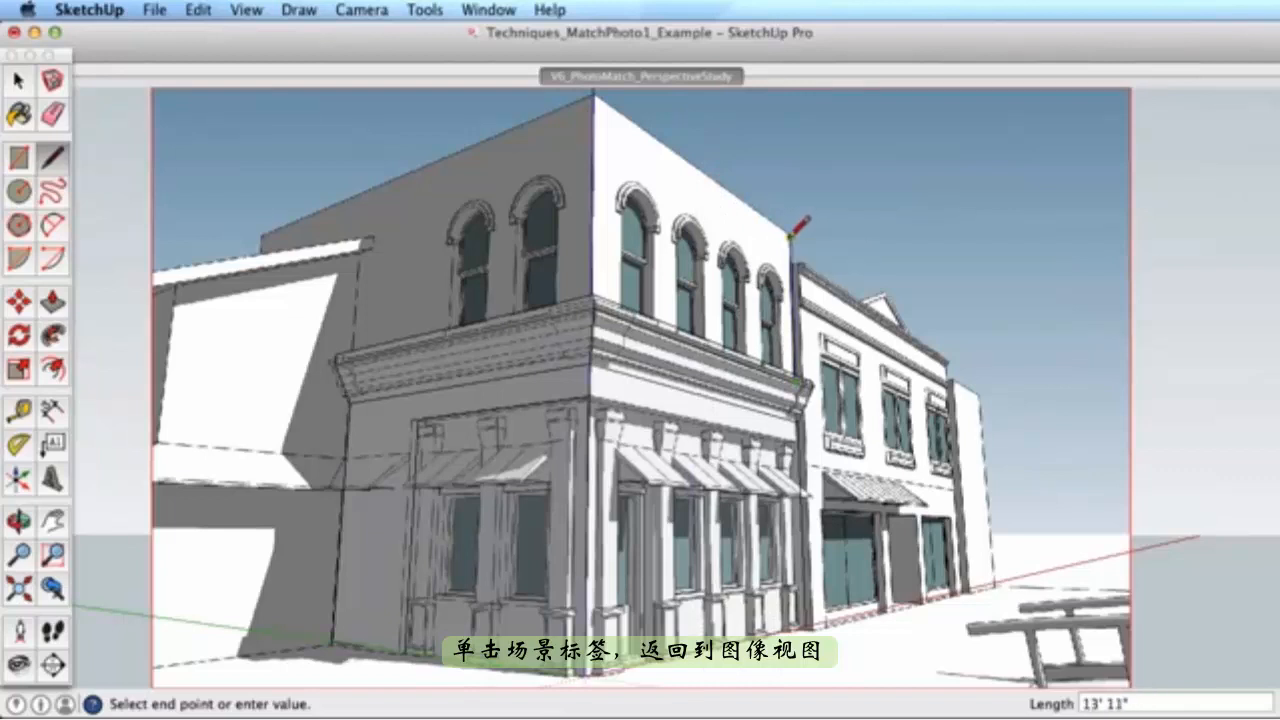
{"action": "left_click", "coordinate": [593, 93]}
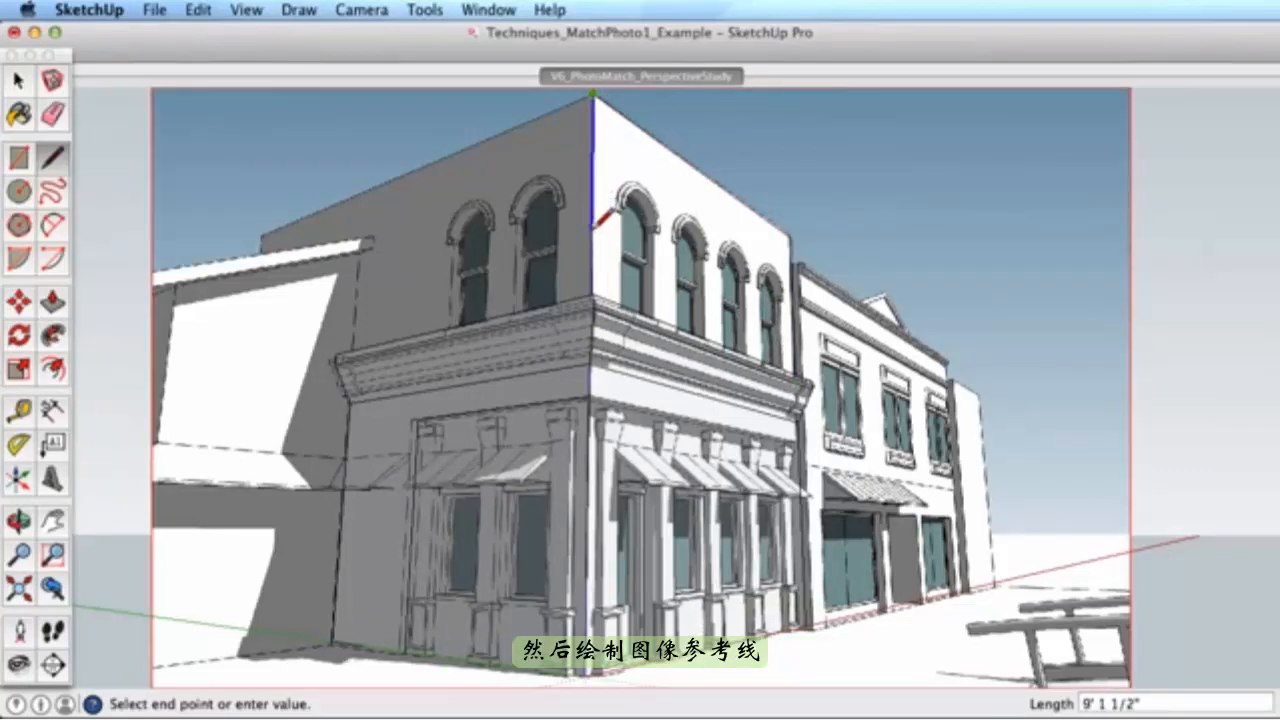
{"action": "left_click", "coordinate": [593, 308]}
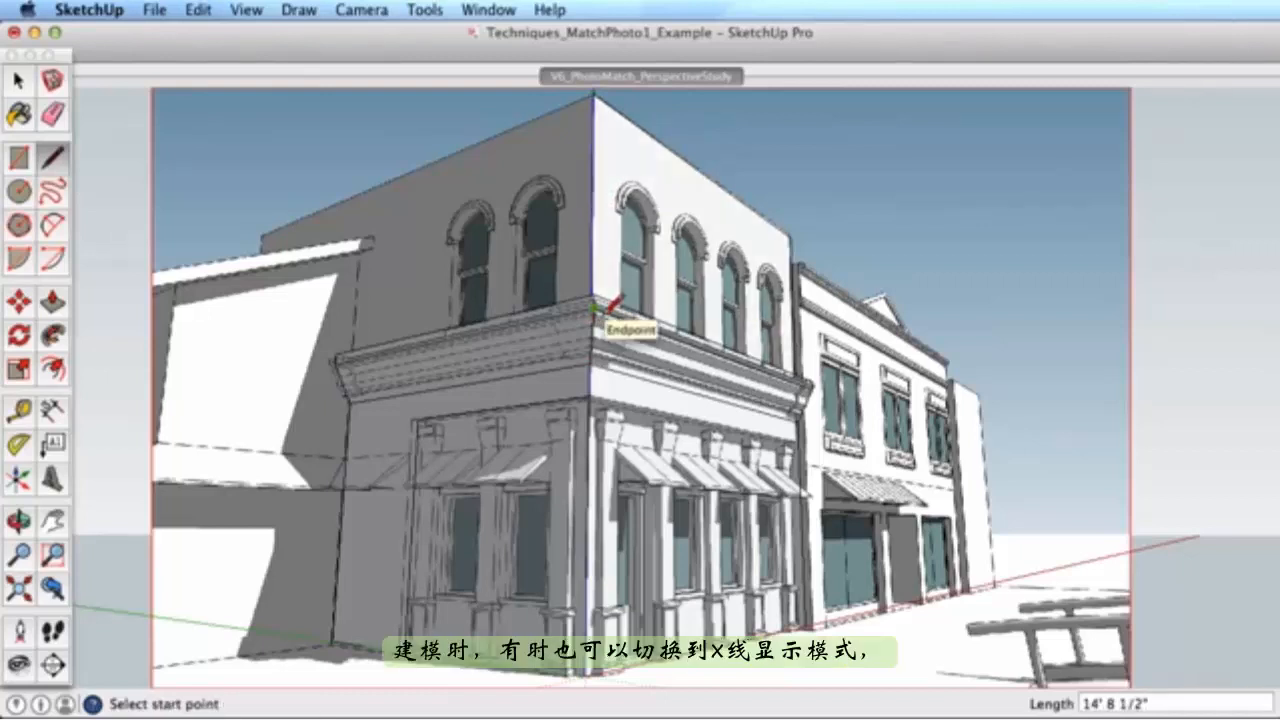
{"action": "left_click", "coordinate": [240, 9]}
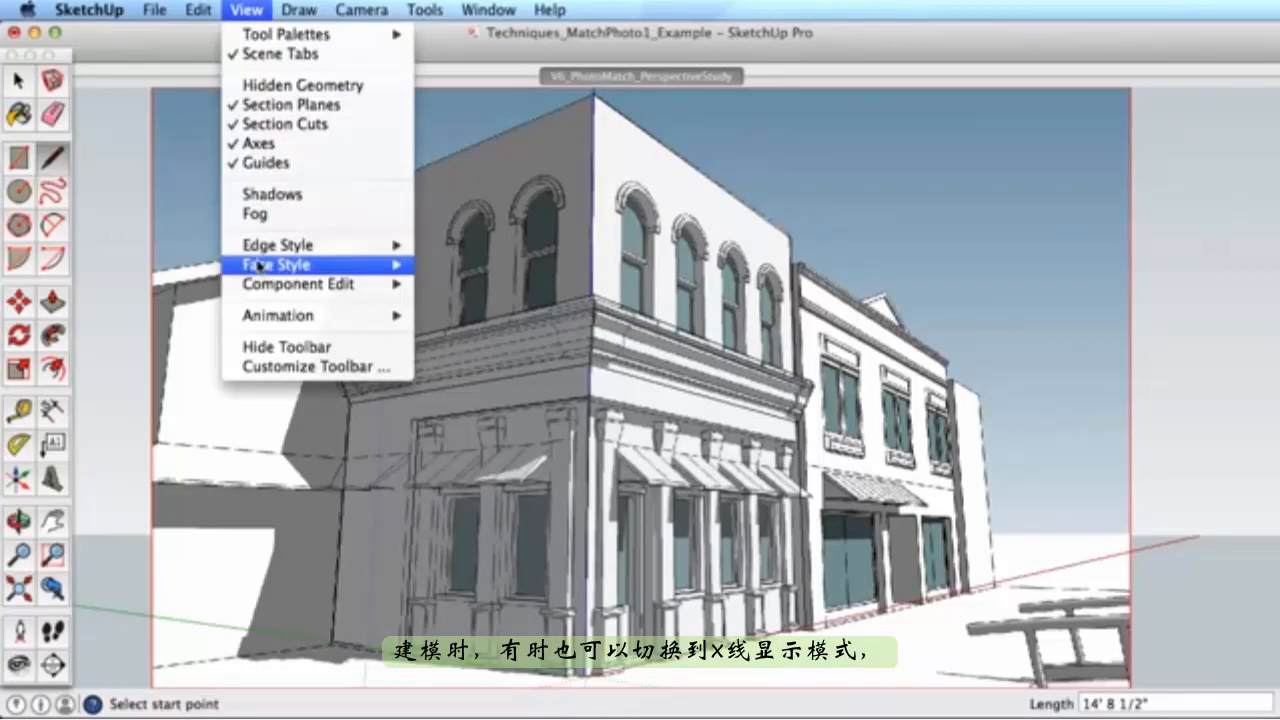
- Switch faces to X-ray display and pan down to reveal the horizon
{"action": "mouse_move", "coordinate": [264, 266]}
{"action": "left_click", "coordinate": [456, 266]}
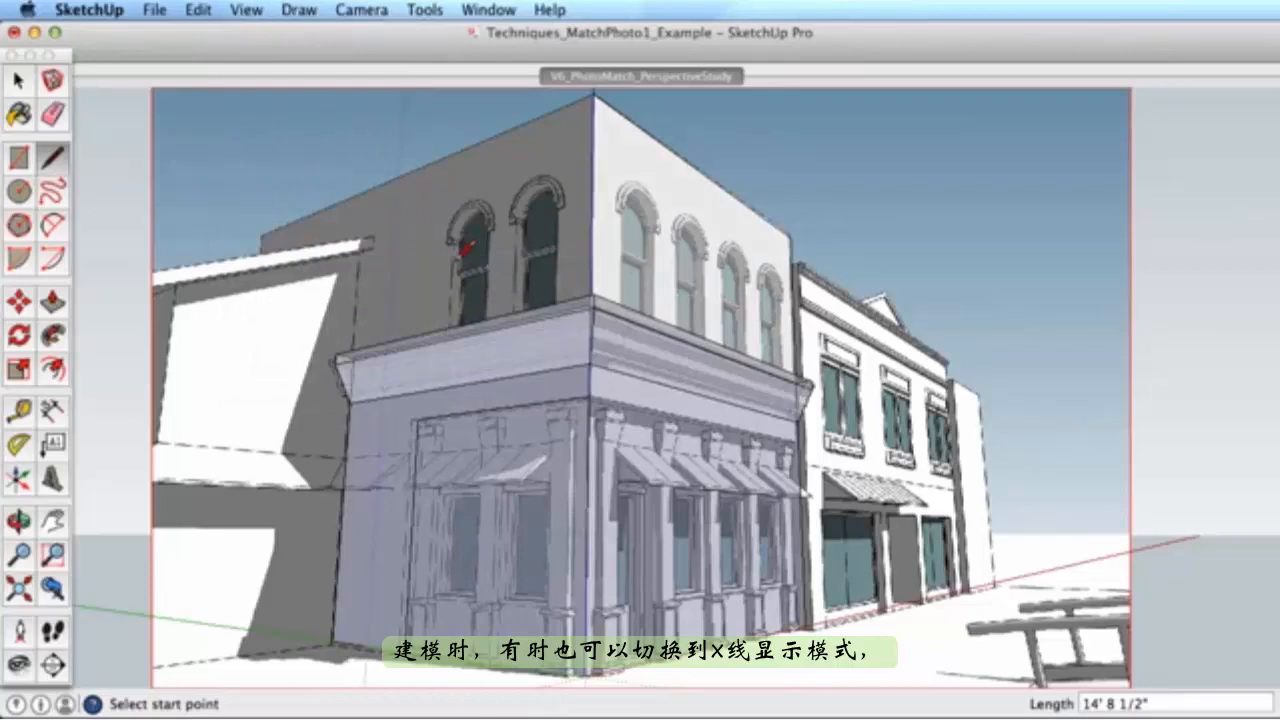
{"action": "scroll", "coordinate": [593, 90], "scroll_direction": "up", "scroll_amount": 8}
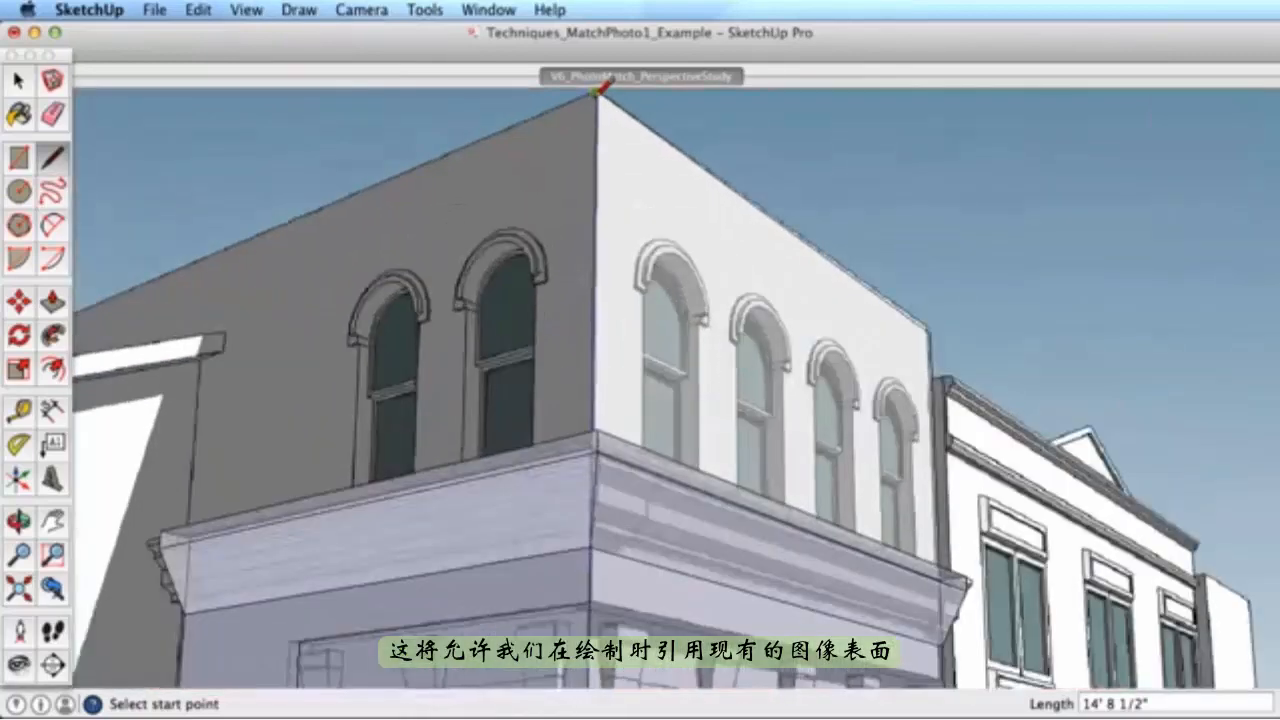
{"action": "scroll", "coordinate": [593, 90], "scroll_direction": "down", "scroll_amount": 2}
{"action": "key", "text": "h"}
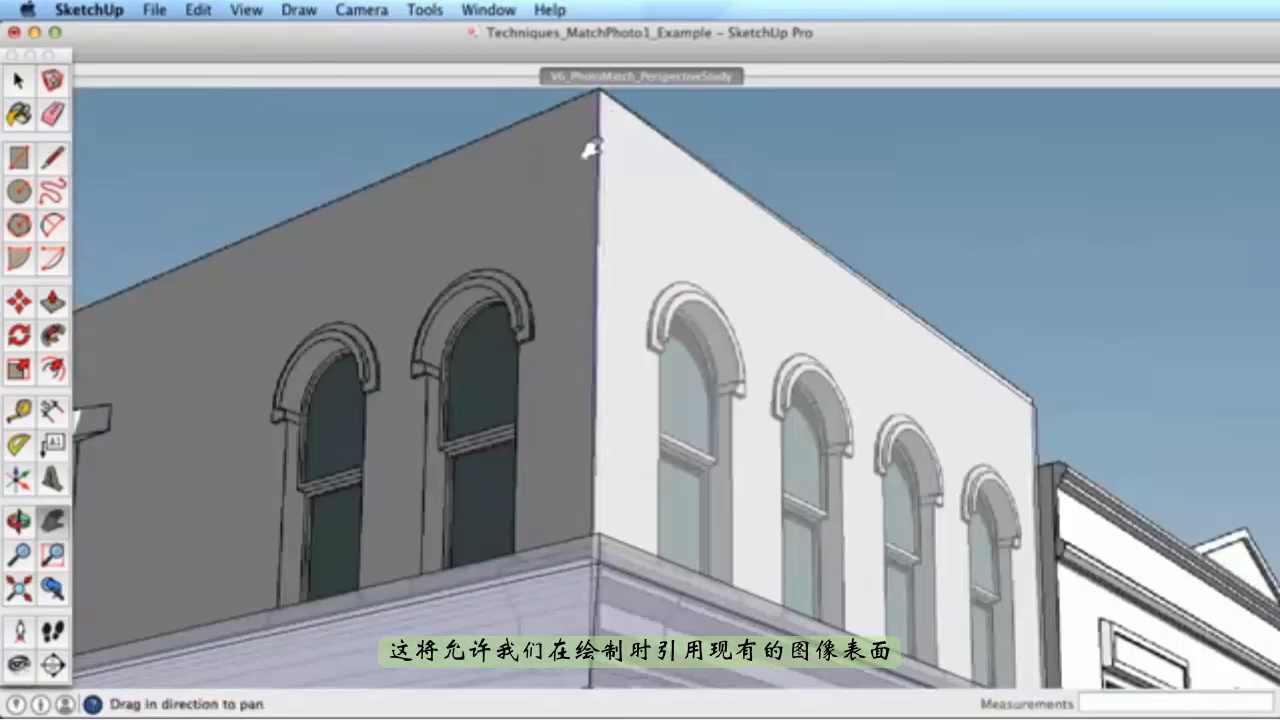
{"action": "left_click_drag", "start_coordinate": [591, 150], "coordinate": [600, 298]}
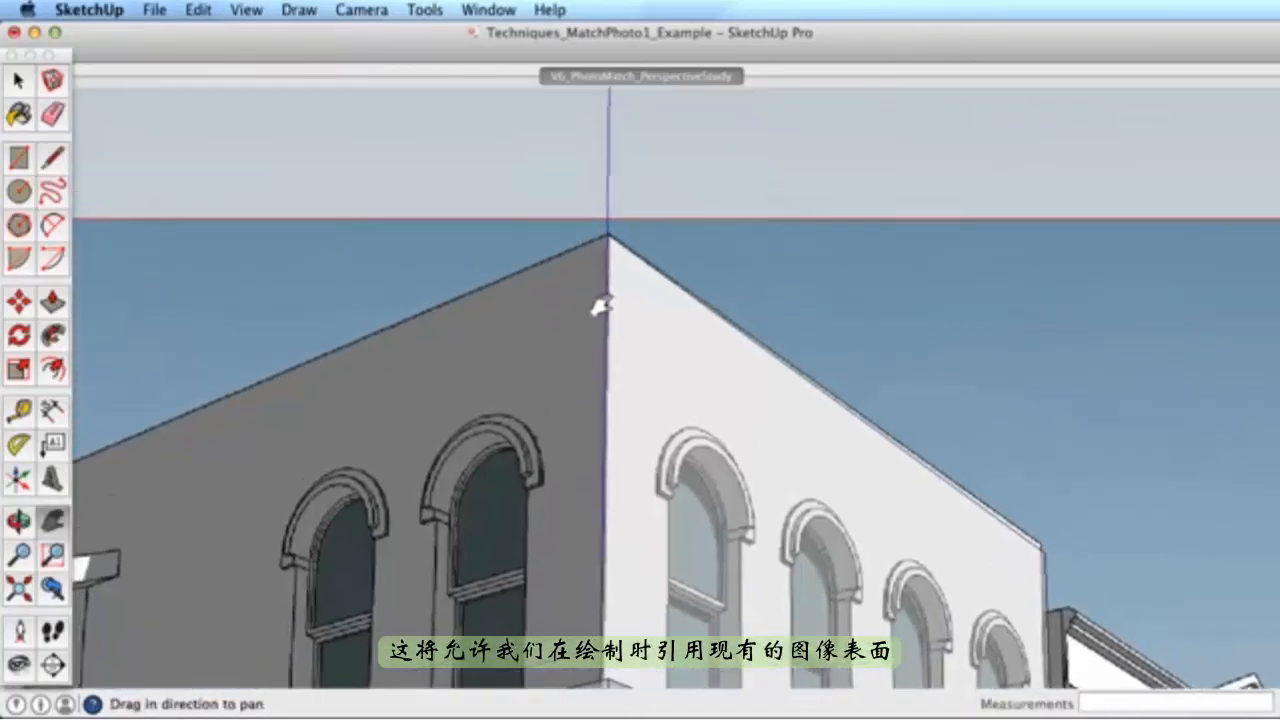
- Trace a green-axis edge from the roof's top corner to close the upper left wall face
{"action": "key", "text": "l"}
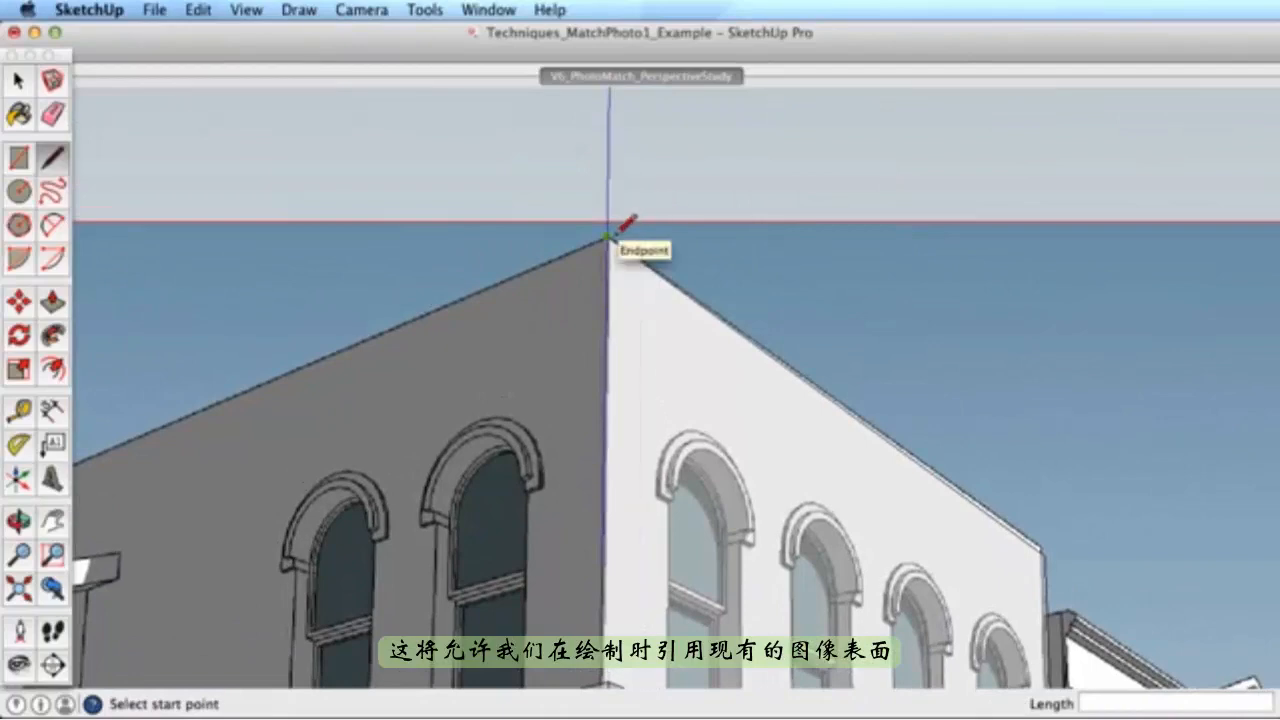
{"action": "left_click", "coordinate": [608, 237]}
{"action": "scroll", "coordinate": [481, 291], "scroll_direction": "down", "scroll_amount": 5}
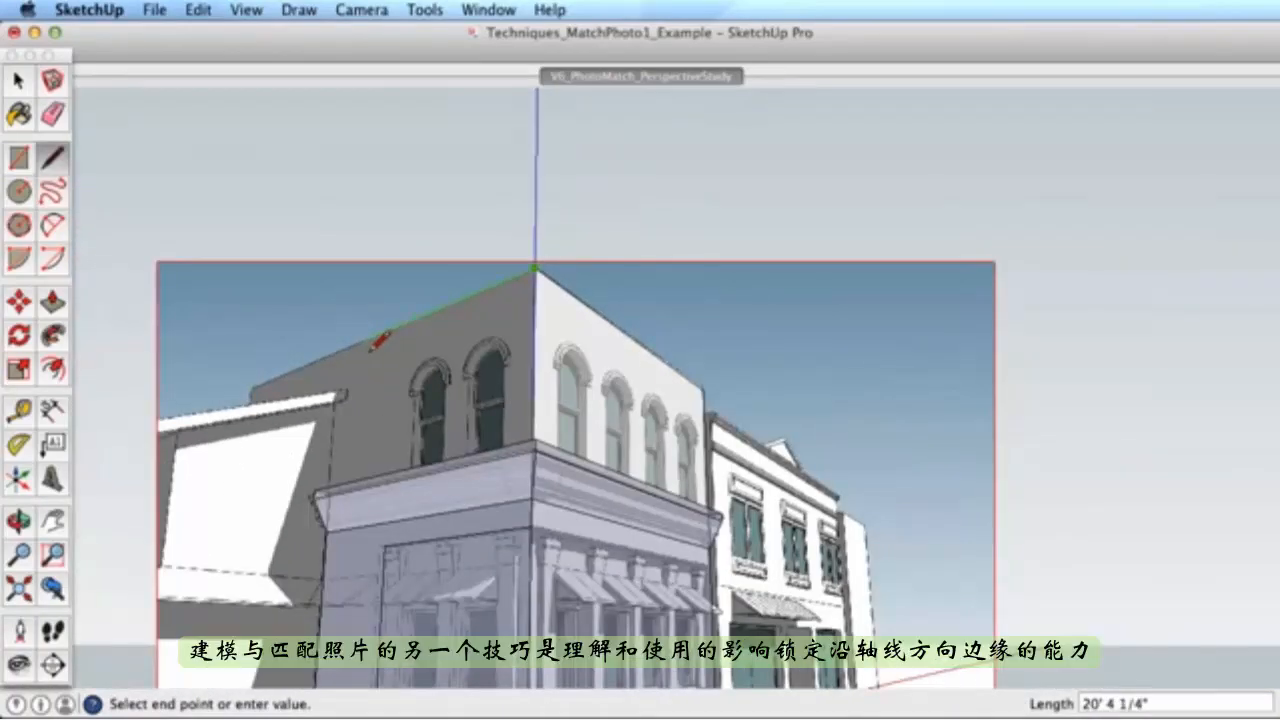
{"action": "key", "text": "shift"}
{"action": "left_click", "coordinate": [331, 541]}
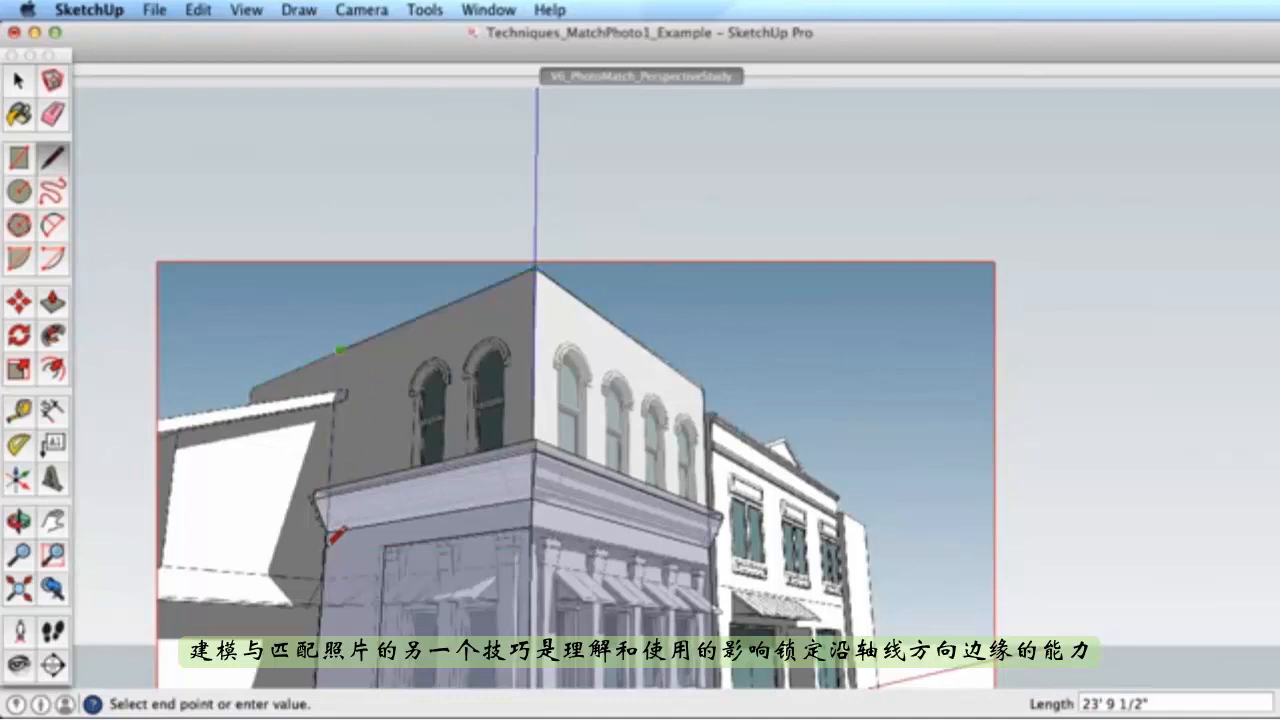
{"action": "left_click", "coordinate": [347, 498]}
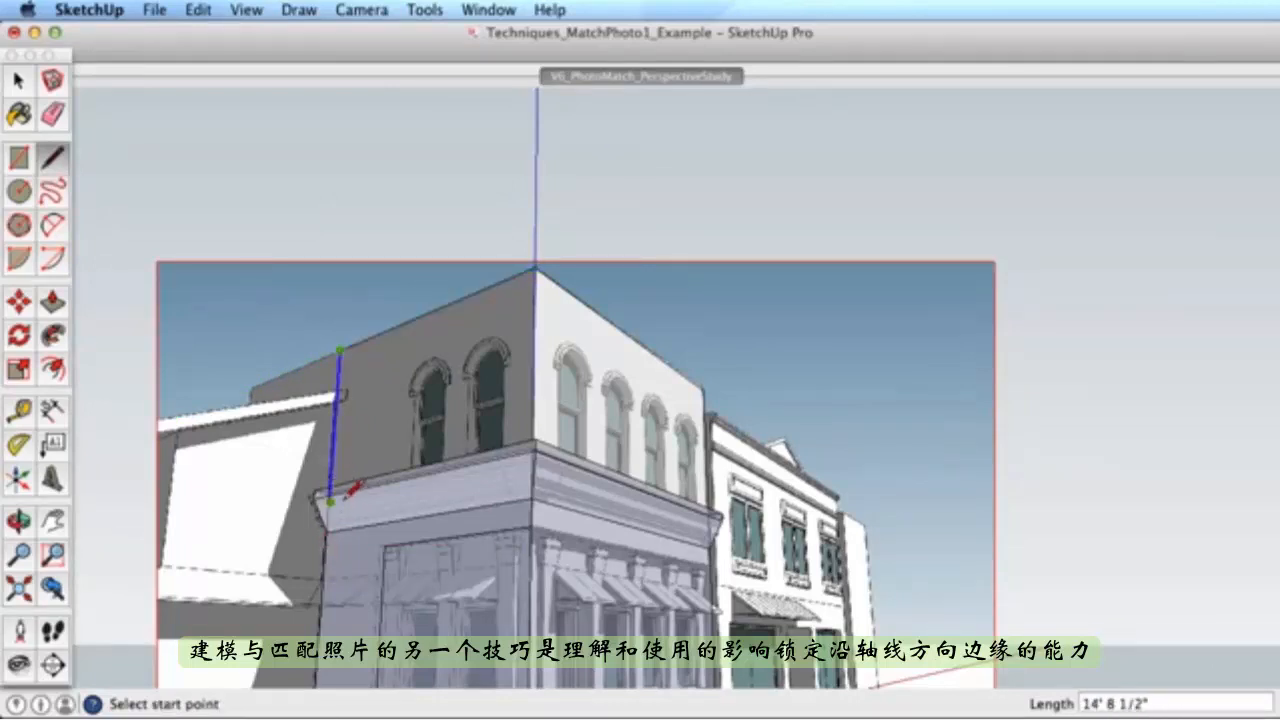
- Add a short green-axis edge at the wall's left corner to close the side return face
{"action": "left_click", "coordinate": [340, 349]}
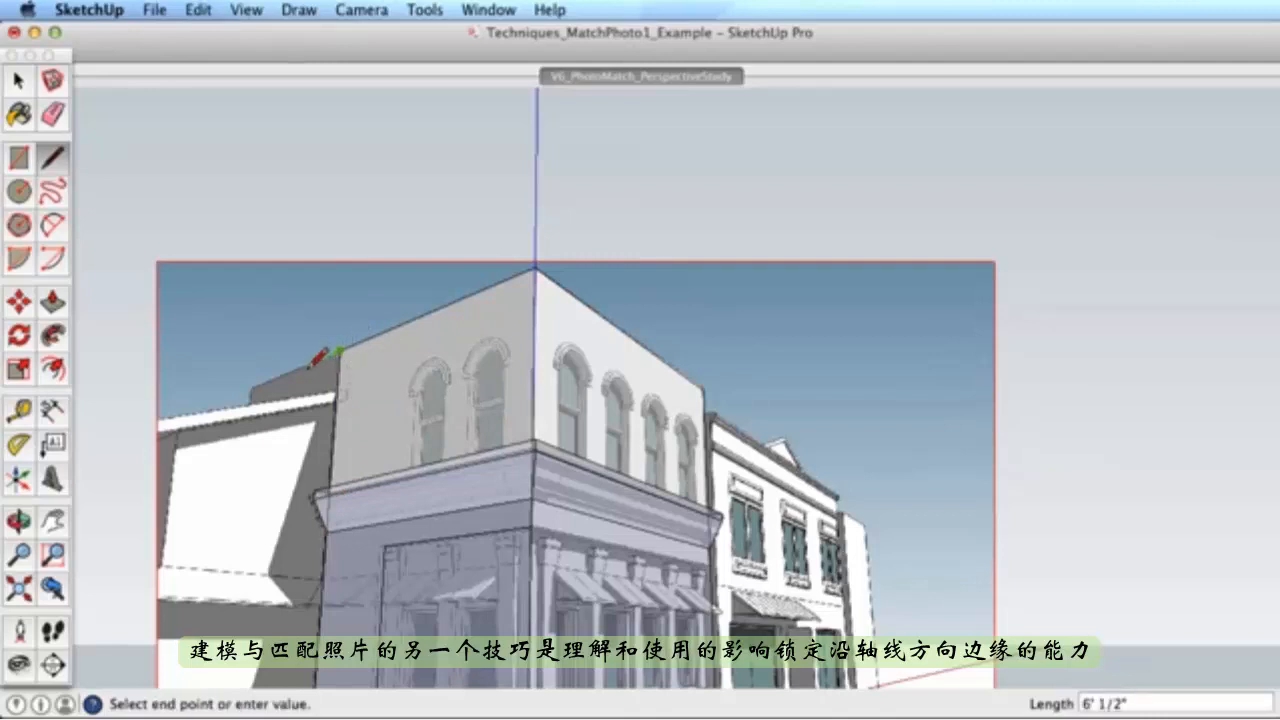
{"action": "left_click", "coordinate": [249, 391]}
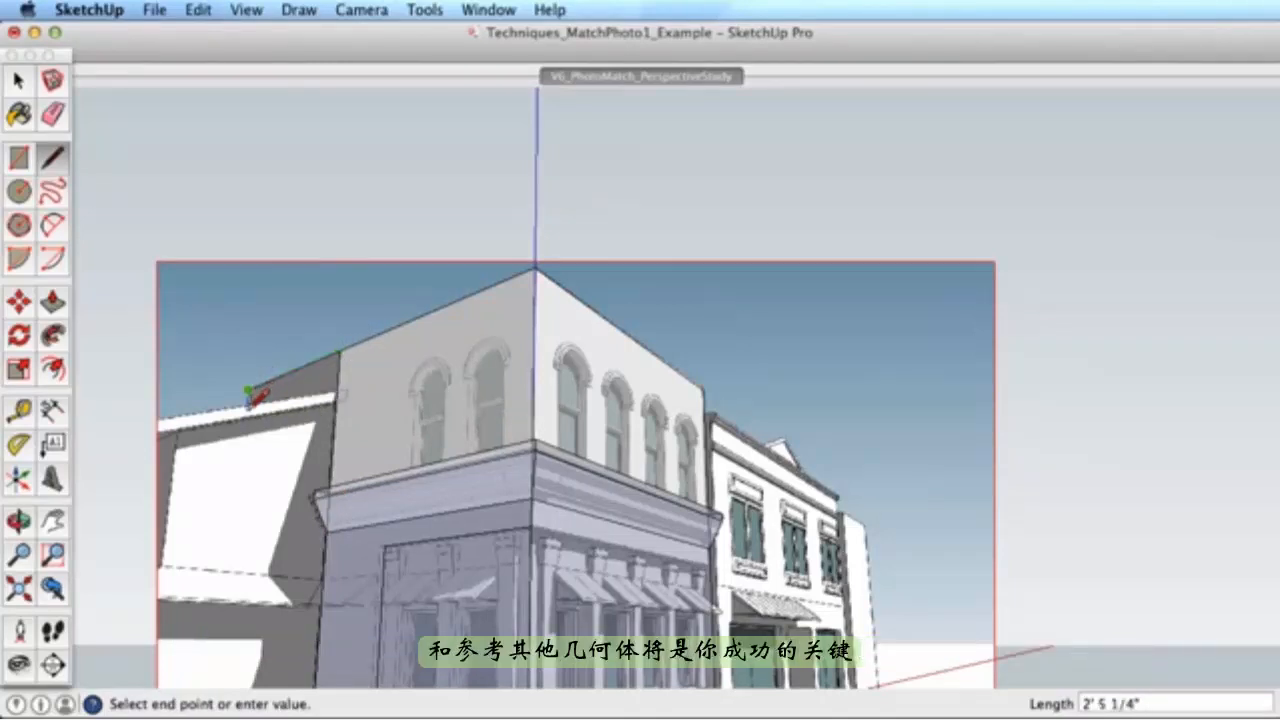
{"action": "left_click", "coordinate": [338, 392]}
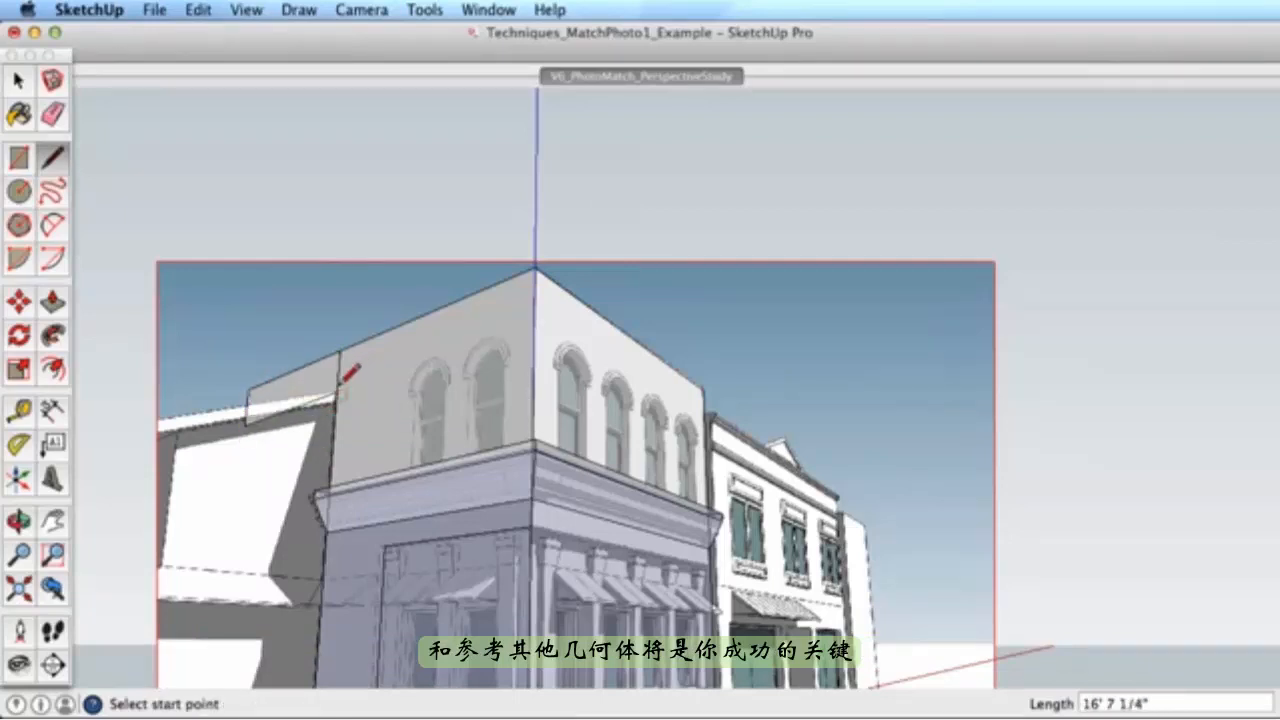
{"action": "key", "text": "e"}
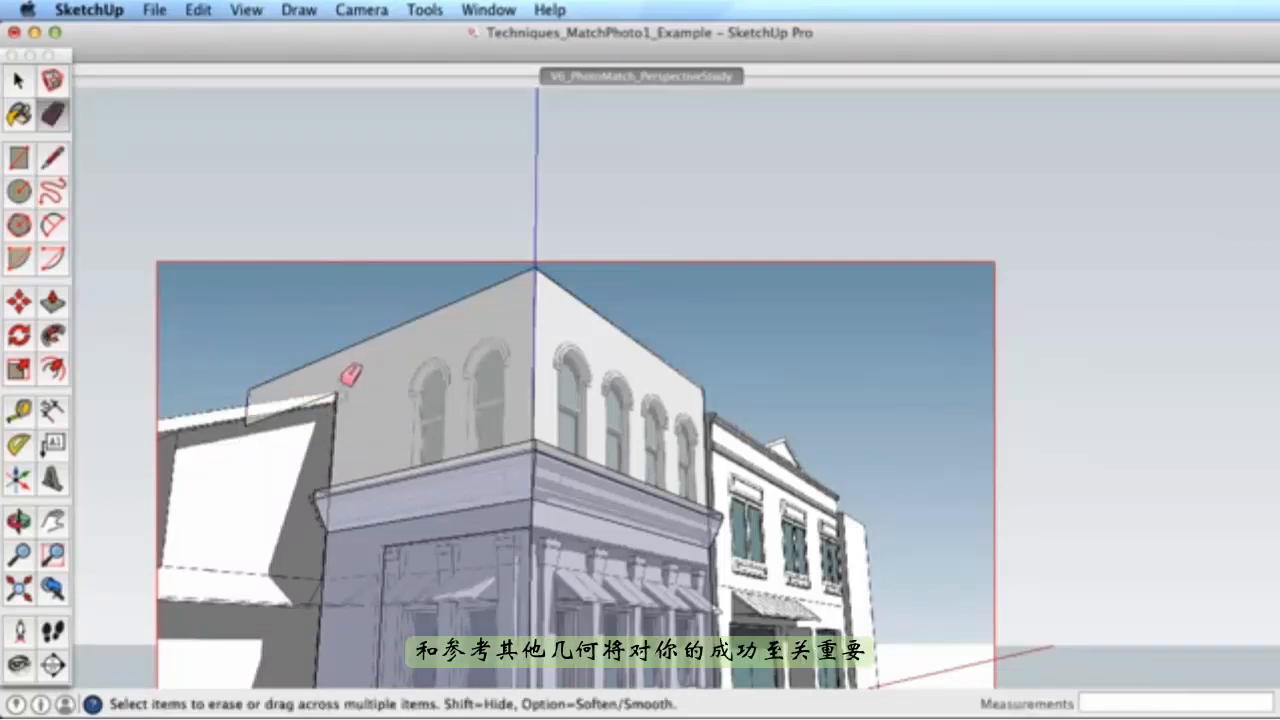
{"action": "middle_click_drag", "start_coordinate": [343, 386], "coordinate": [627, 352]}
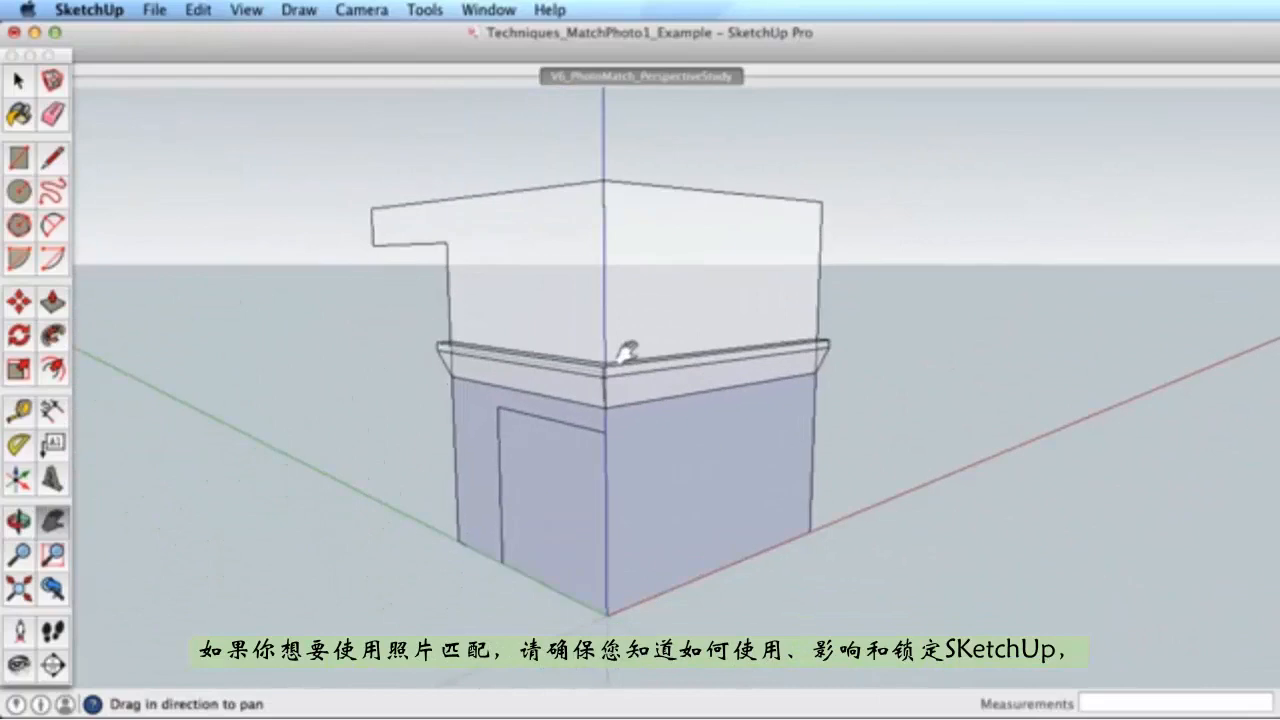
{"action": "left_click", "coordinate": [645, 77]}
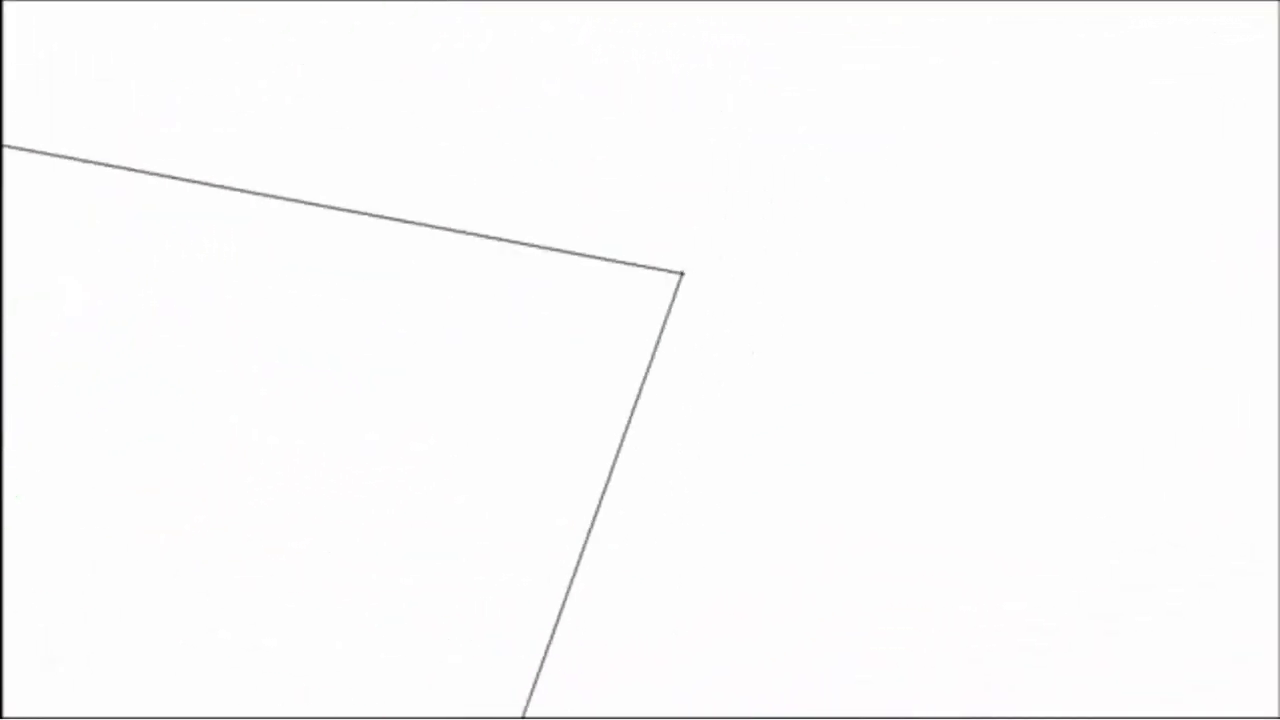
{"action": "key", "text": "a"}
{"action": "left_click", "coordinate": [400, 217]}
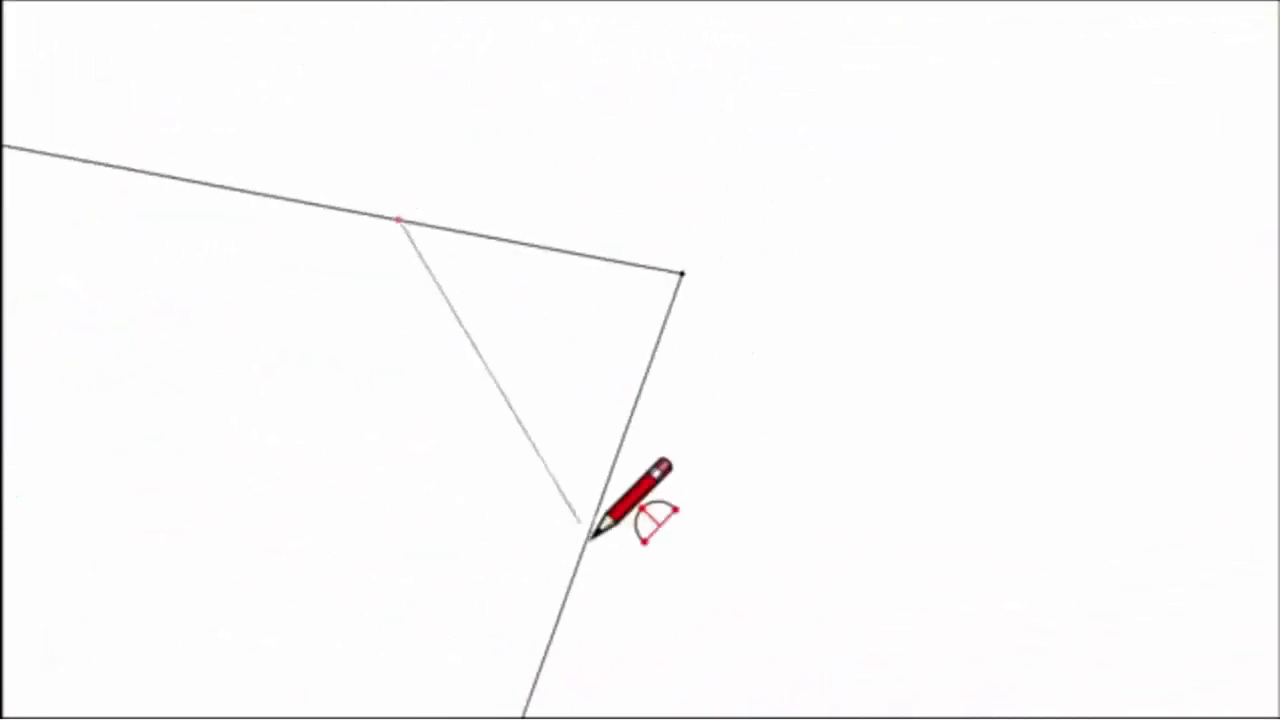
{"action": "left_click", "coordinate": [591, 520]}
{"action": "left_click", "coordinate": [657, 386]}
{"action": "key", "text": "e"}
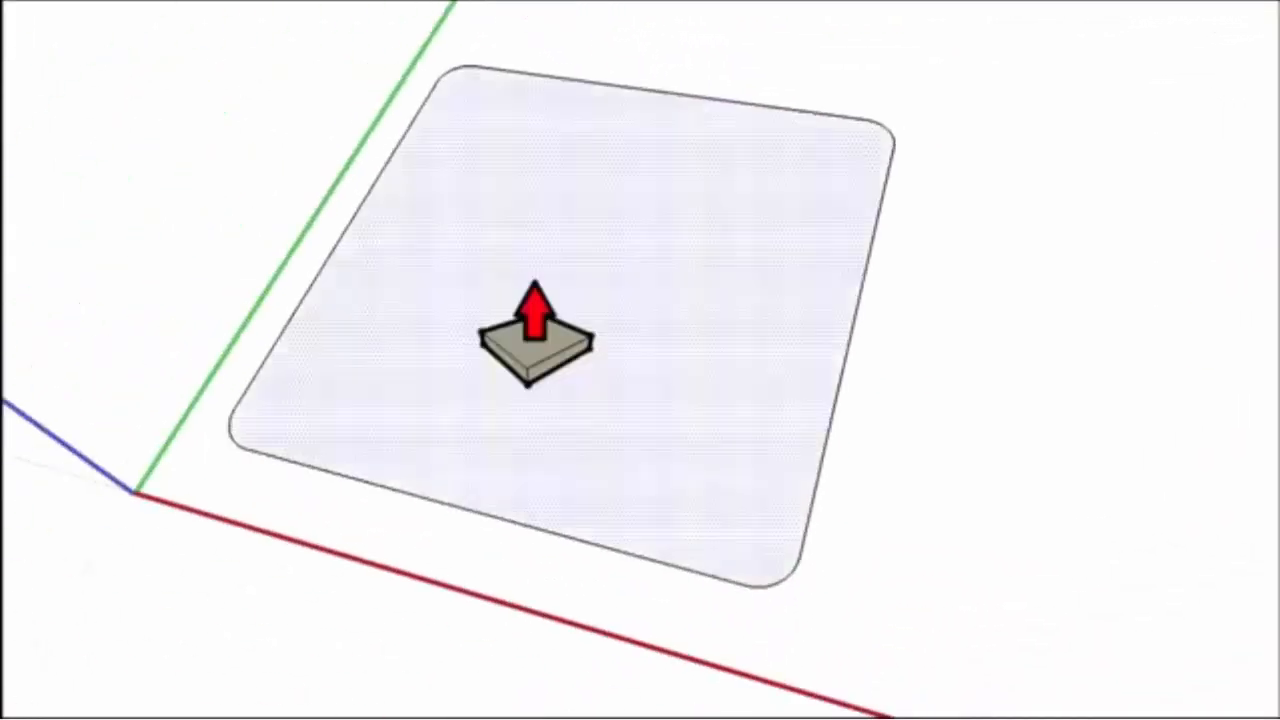
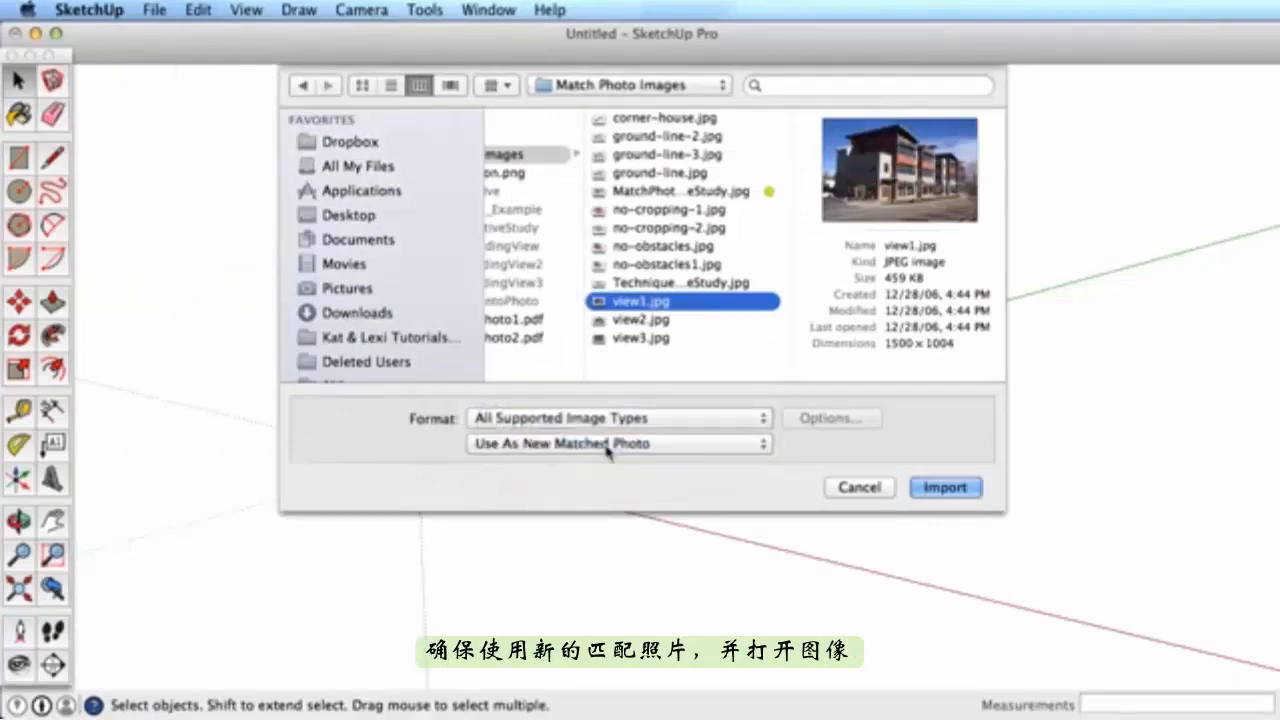
- Import view1.jpg as a new matched photo
{"action": "left_click", "coordinate": [966, 489]}
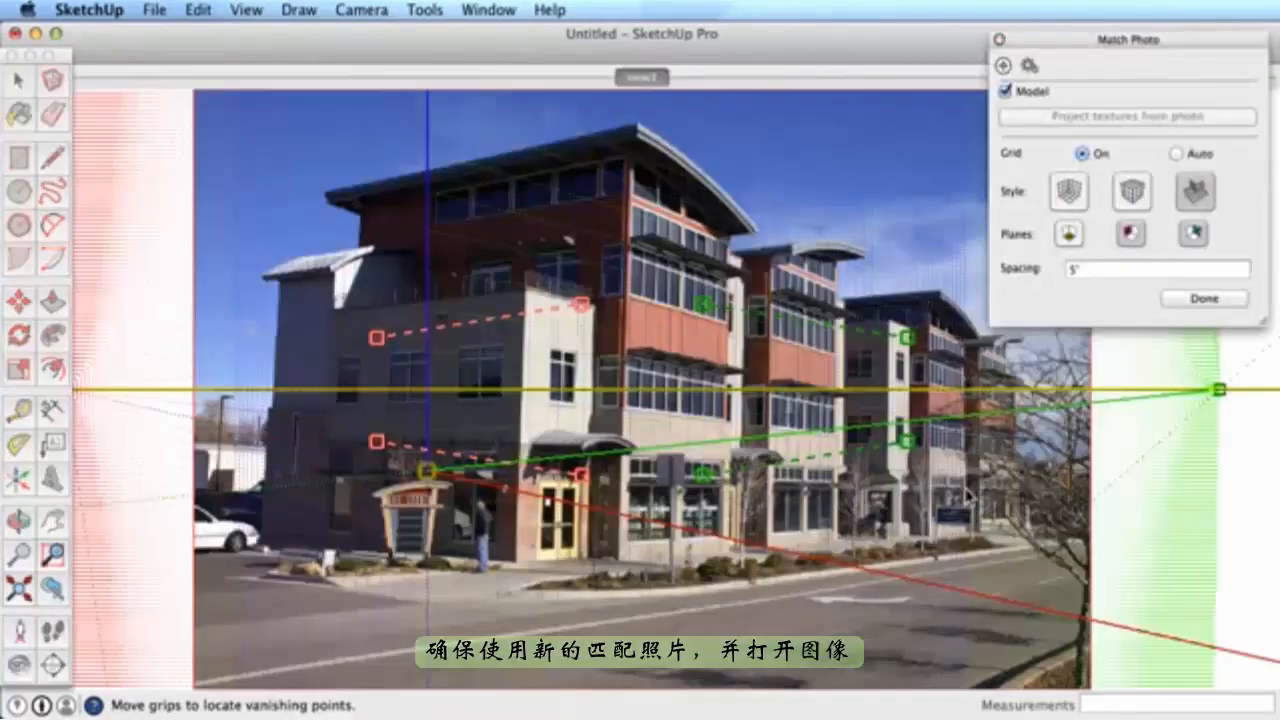
- Align both red vanishing lines with the building's horizontal edges
{"action": "left_click_drag", "start_coordinate": [446, 326], "coordinate": [399, 298]}
{"action": "left_click_drag", "start_coordinate": [527, 261], "coordinate": [524, 293]}
{"action": "left_click_drag", "start_coordinate": [376, 441], "coordinate": [316, 444]}
{"action": "left_click_drag", "start_coordinate": [578, 475], "coordinate": [519, 444]}
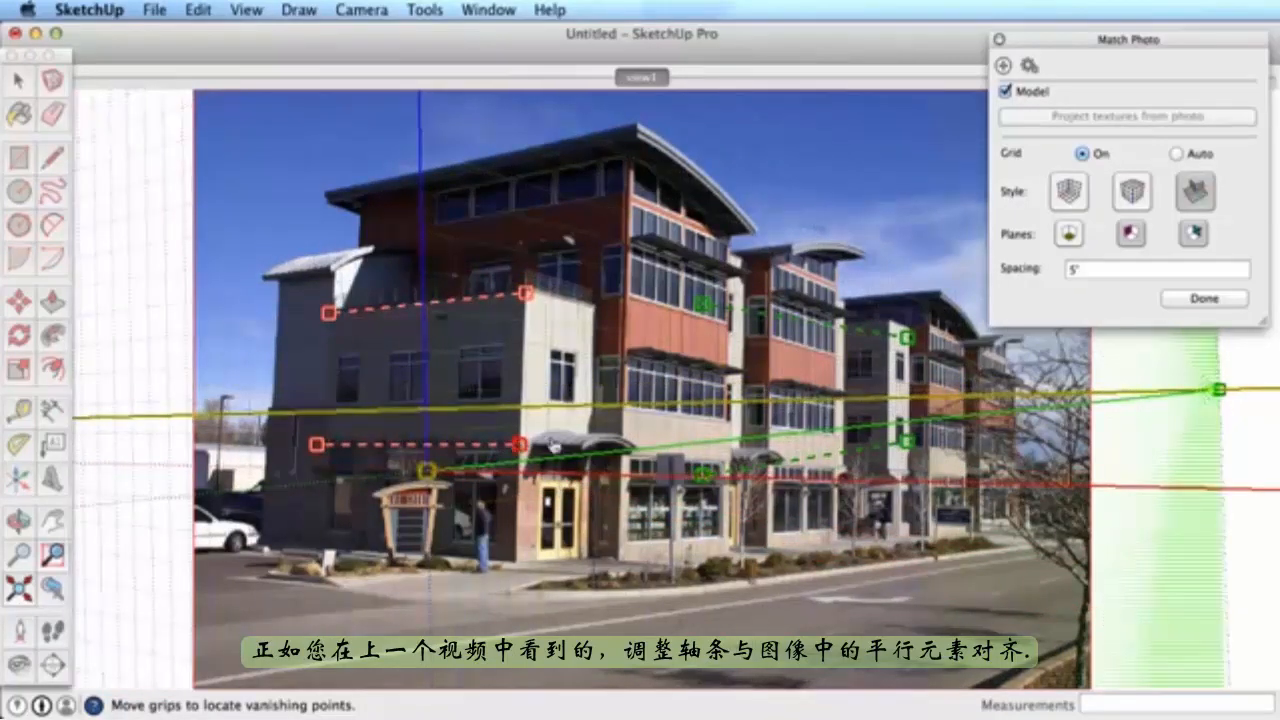
- Align the green lines with the roofline and window row, and move the axis origin to the building corner
{"action": "left_click_drag", "start_coordinate": [704, 302], "coordinate": [648, 234]}
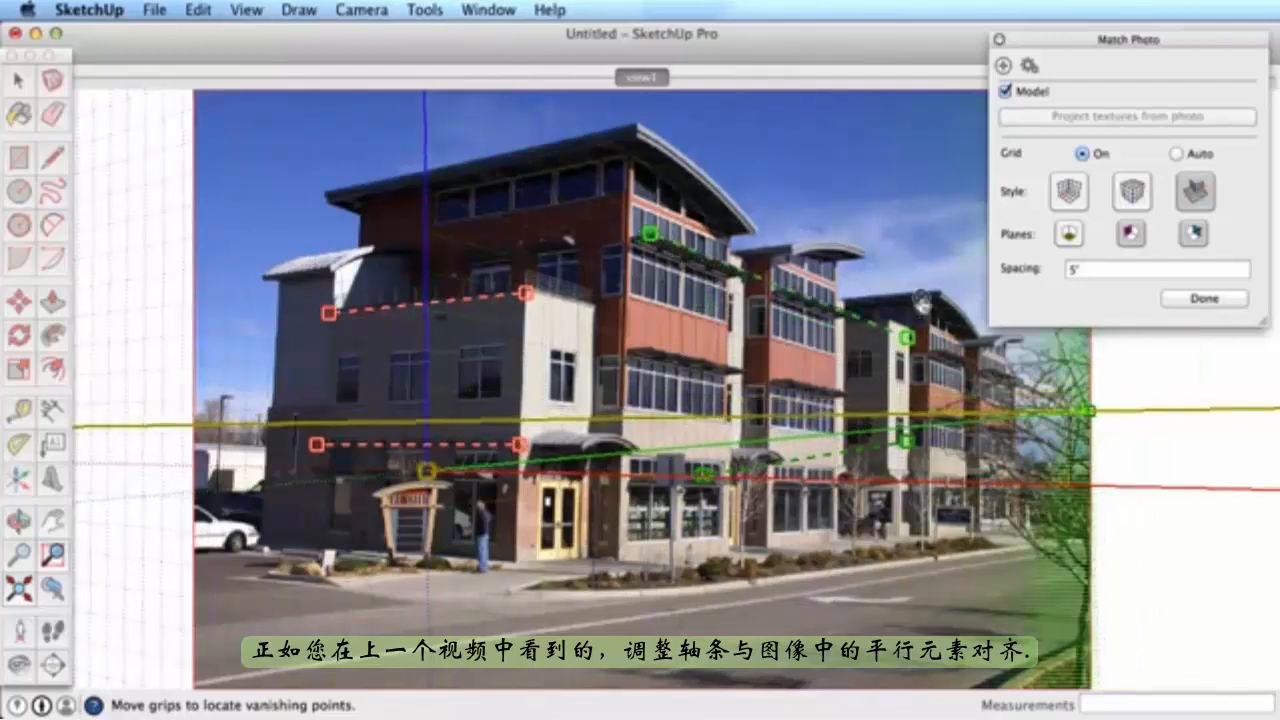
{"action": "left_click_drag", "start_coordinate": [909, 343], "coordinate": [846, 313]}
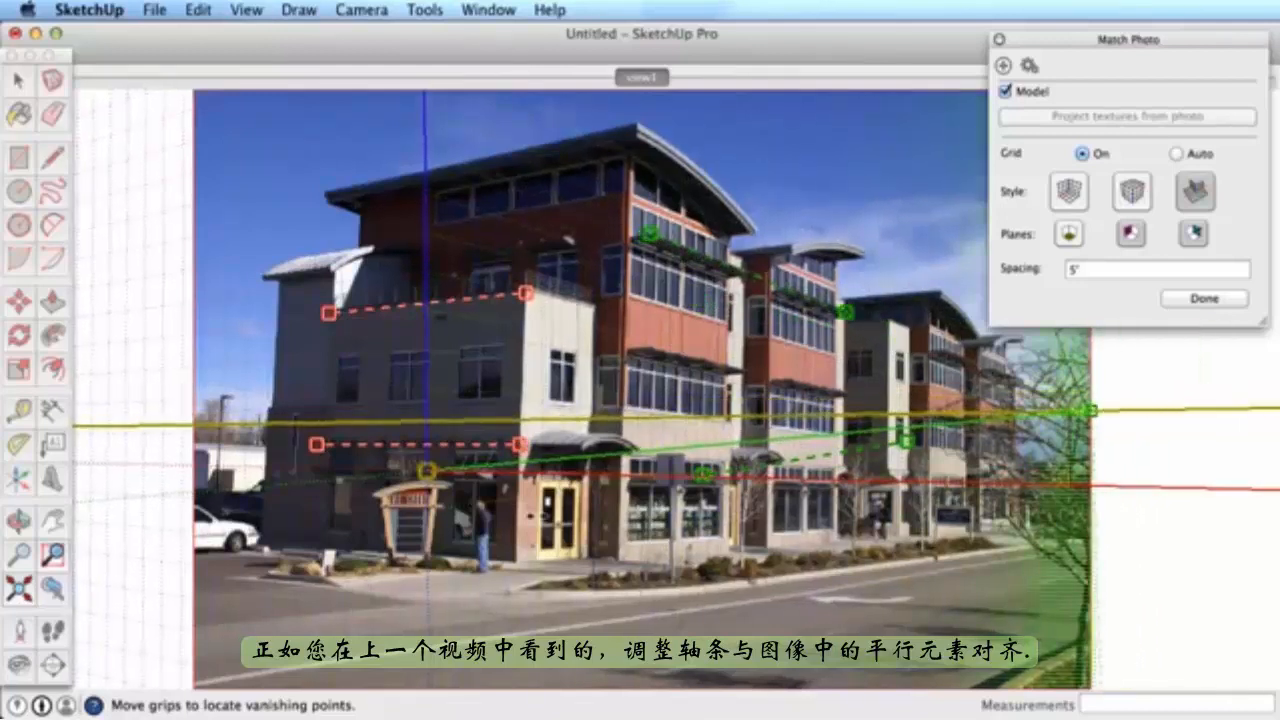
{"action": "left_click_drag", "start_coordinate": [428, 471], "coordinate": [520, 564]}
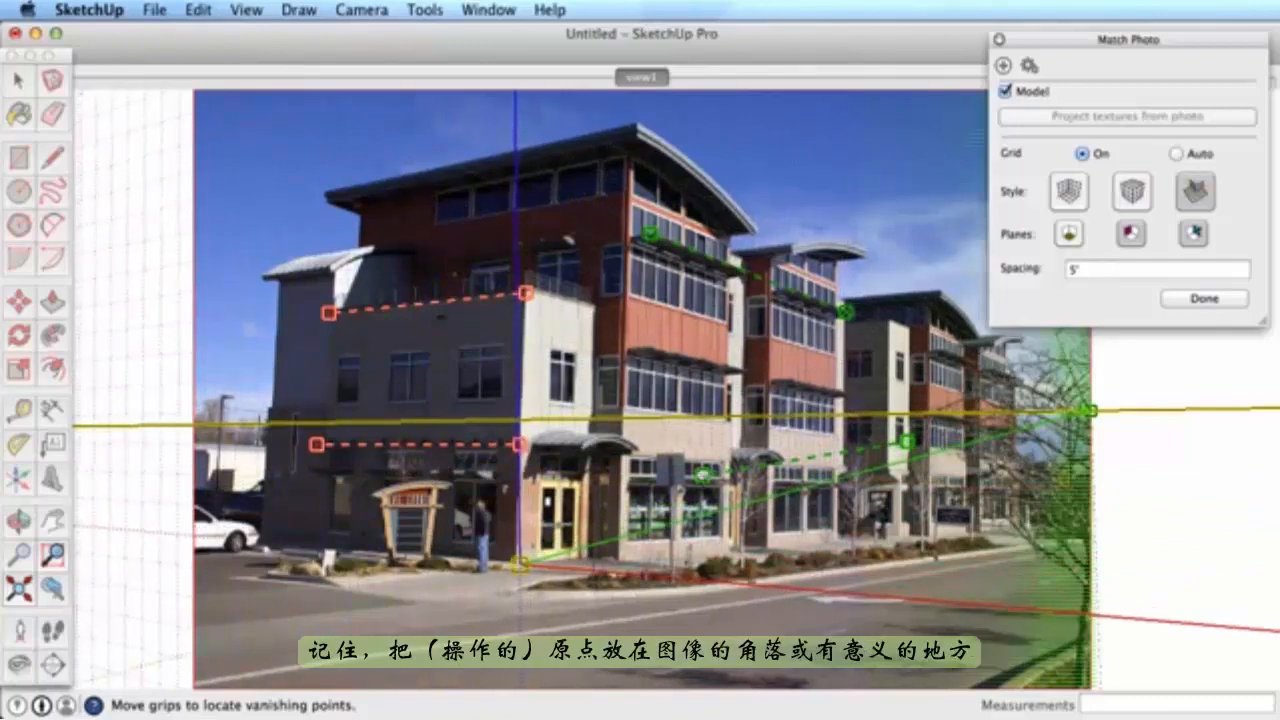
{"action": "left_click_drag", "start_coordinate": [703, 474], "coordinate": [627, 475]}
{"action": "left_click_drag", "start_coordinate": [907, 445], "coordinate": [845, 492]}
- Zoom in to set the lower green line's left end on the window sill
{"action": "scroll", "coordinate": [830, 484], "scroll_direction": "up", "scroll_amount": 9}
{"action": "scroll", "coordinate": [776, 505], "scroll_direction": "down", "scroll_amount": 3}
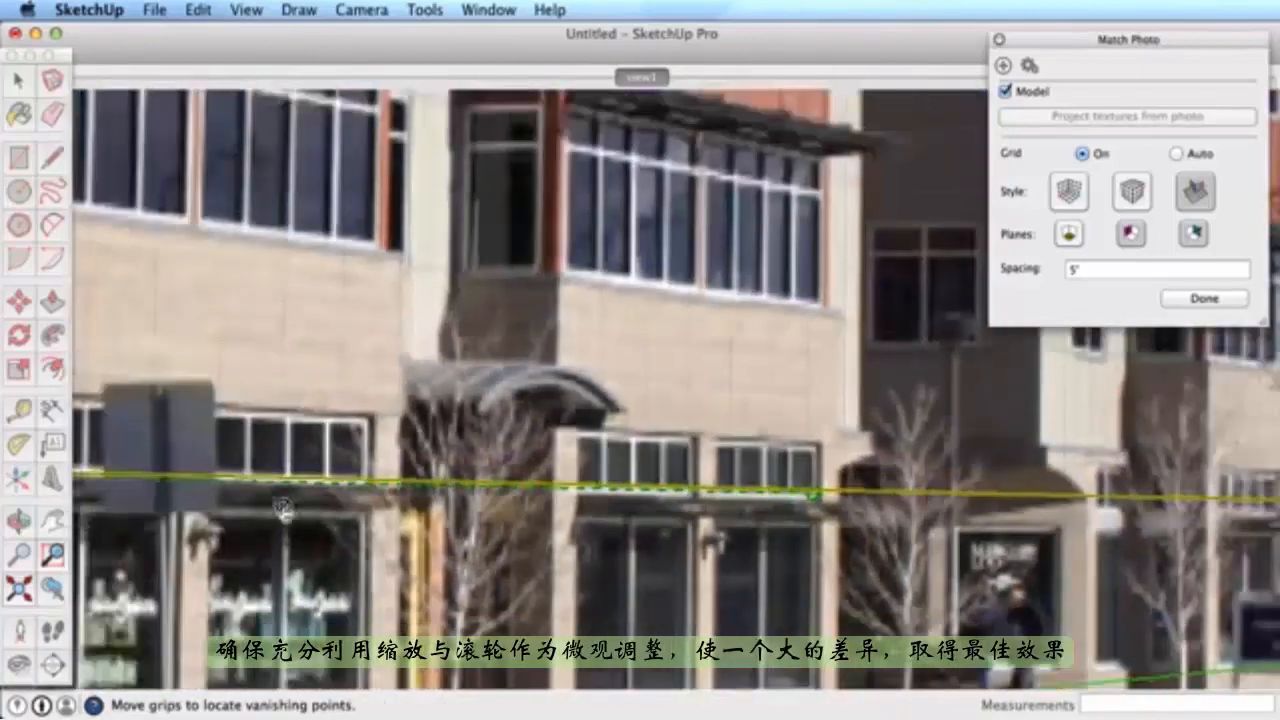
{"action": "scroll", "coordinate": [118, 510], "scroll_direction": "down", "scroll_amount": 3}
{"action": "scroll", "coordinate": [116, 503], "scroll_direction": "up", "scroll_amount": 5}
{"action": "left_click_drag", "start_coordinate": [112, 484], "coordinate": [118, 467]}
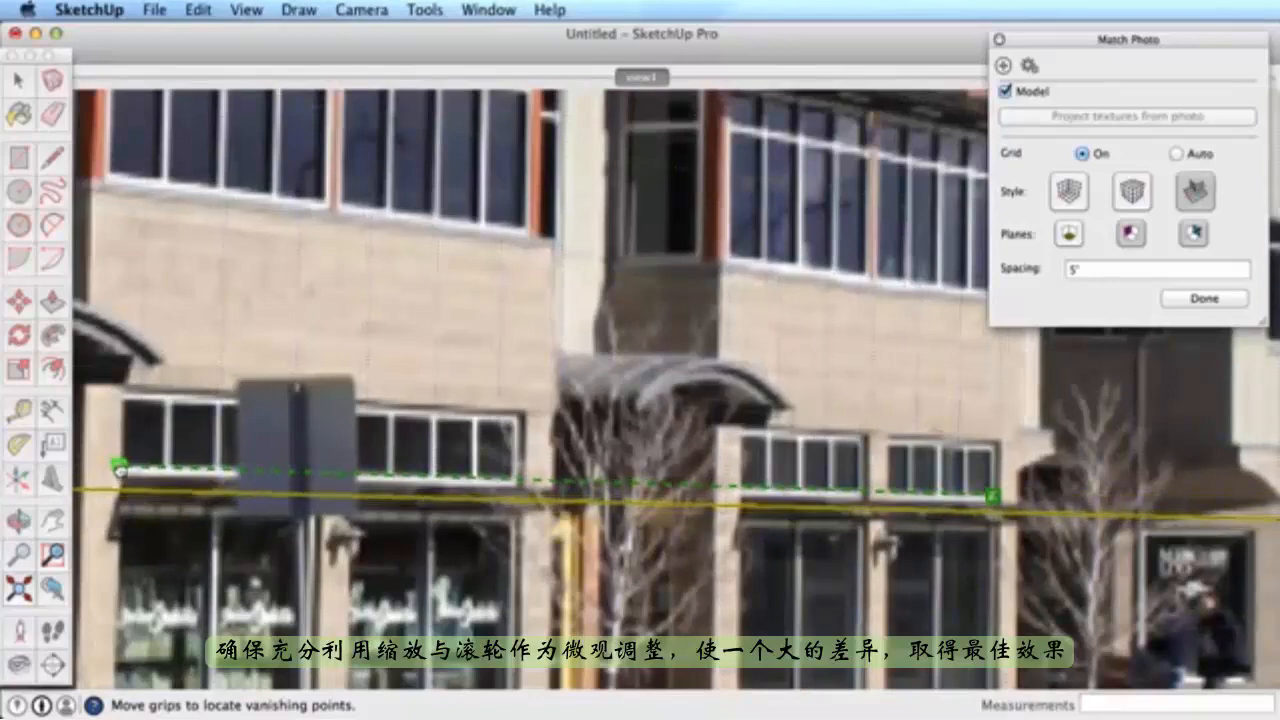
{"action": "scroll", "coordinate": [194, 461], "scroll_direction": "down", "scroll_amount": 5}
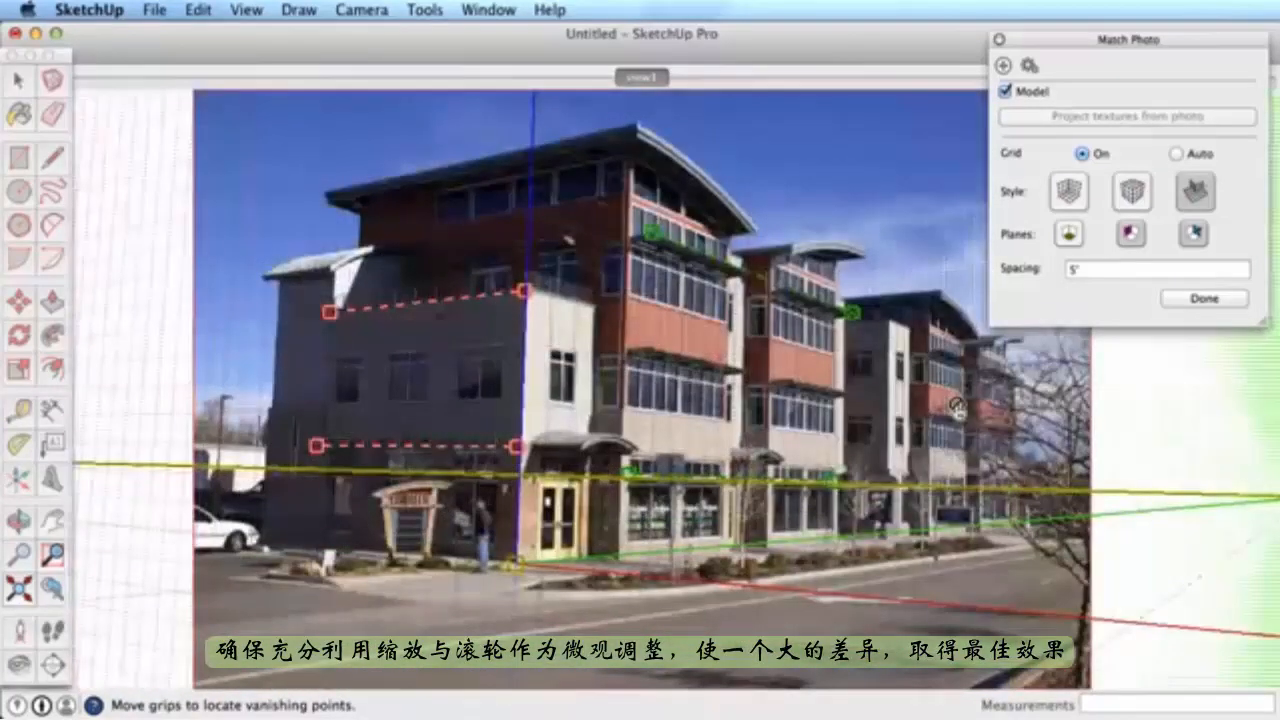
{"action": "right_click", "coordinate": [656, 316]}
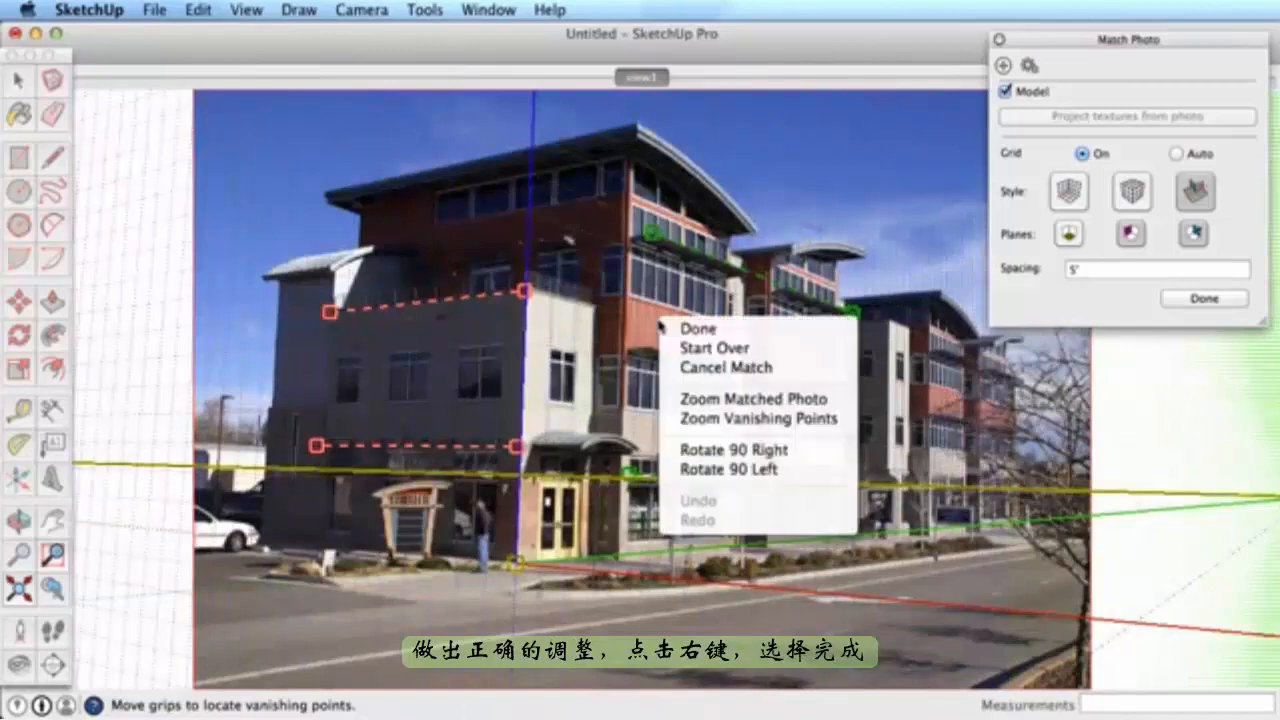
- Finish the photo match, then draw and extrude the first wall block from the origin
{"action": "left_click", "coordinate": [698, 329]}
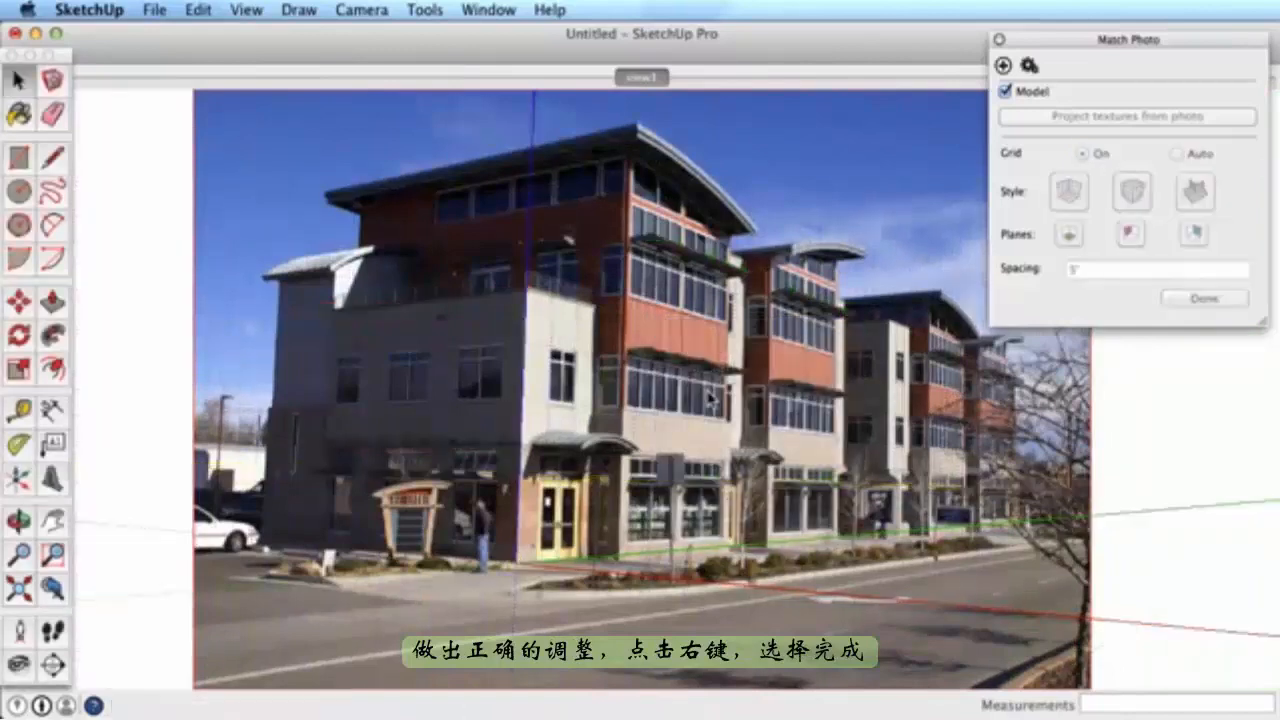
{"action": "left_click", "coordinate": [999, 39]}
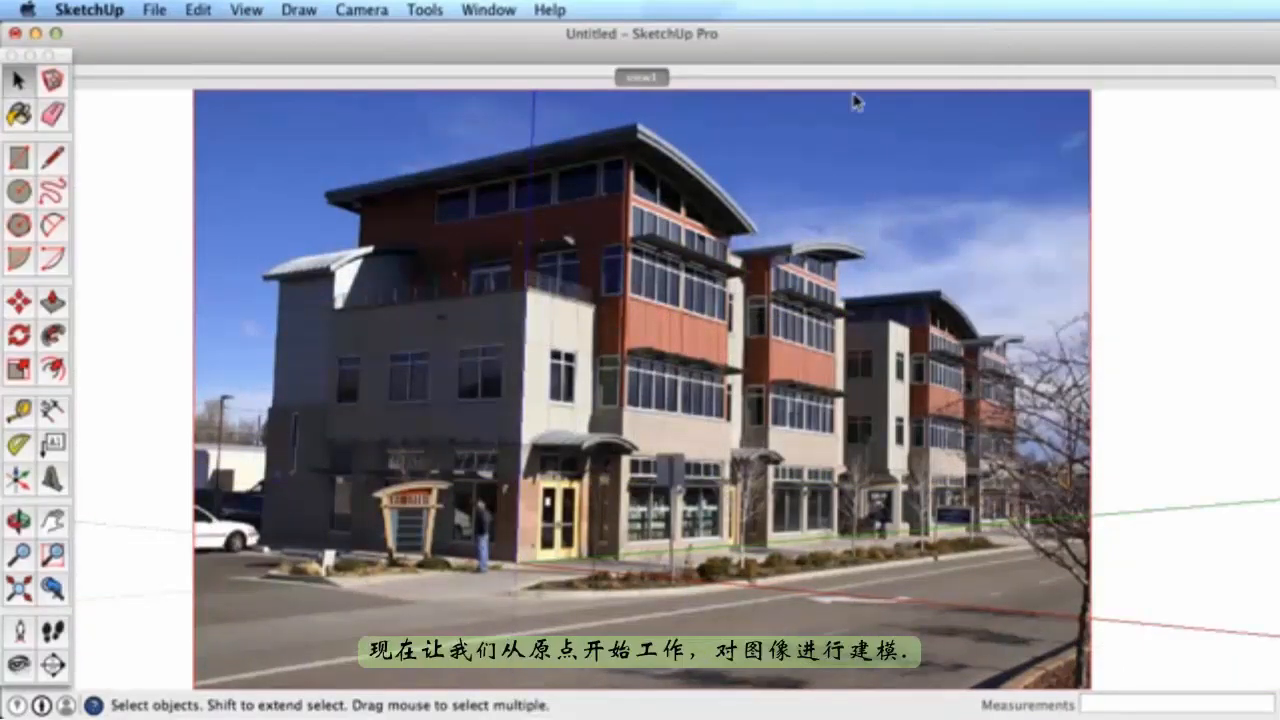
{"action": "key", "text": "l"}
{"action": "left_click", "coordinate": [517, 558]}
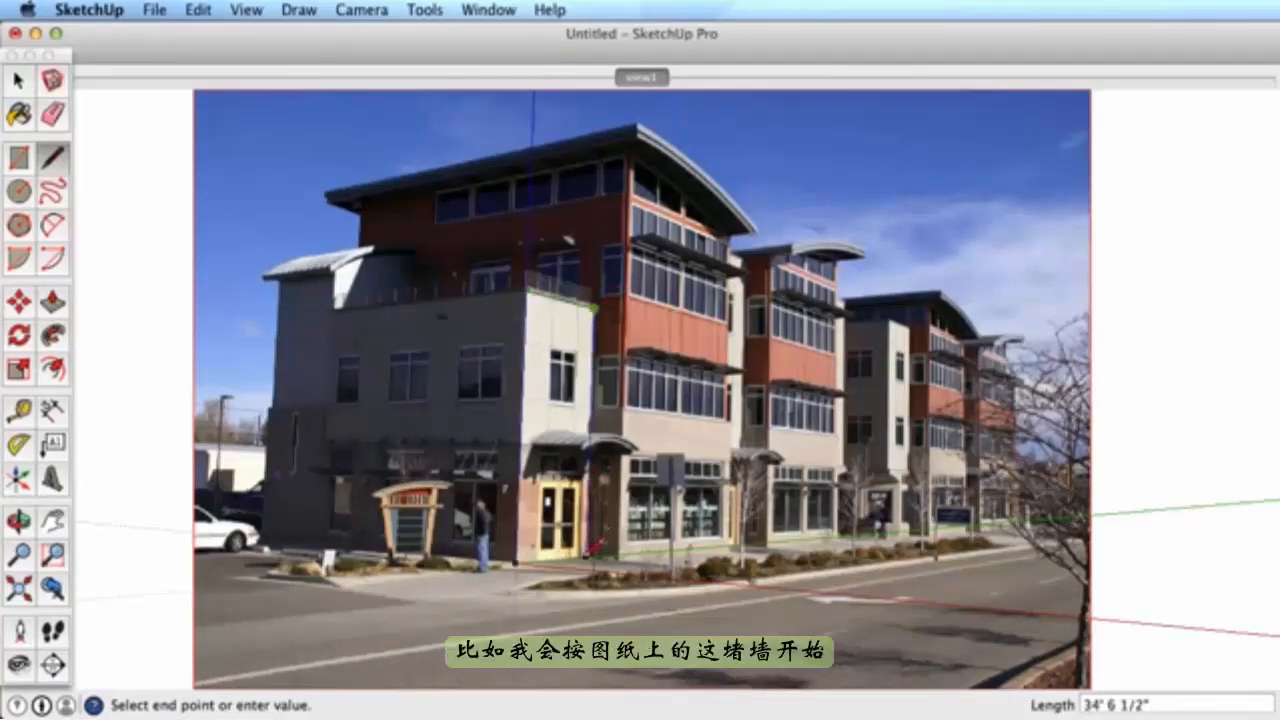
{"action": "left_click", "coordinate": [517, 560]}
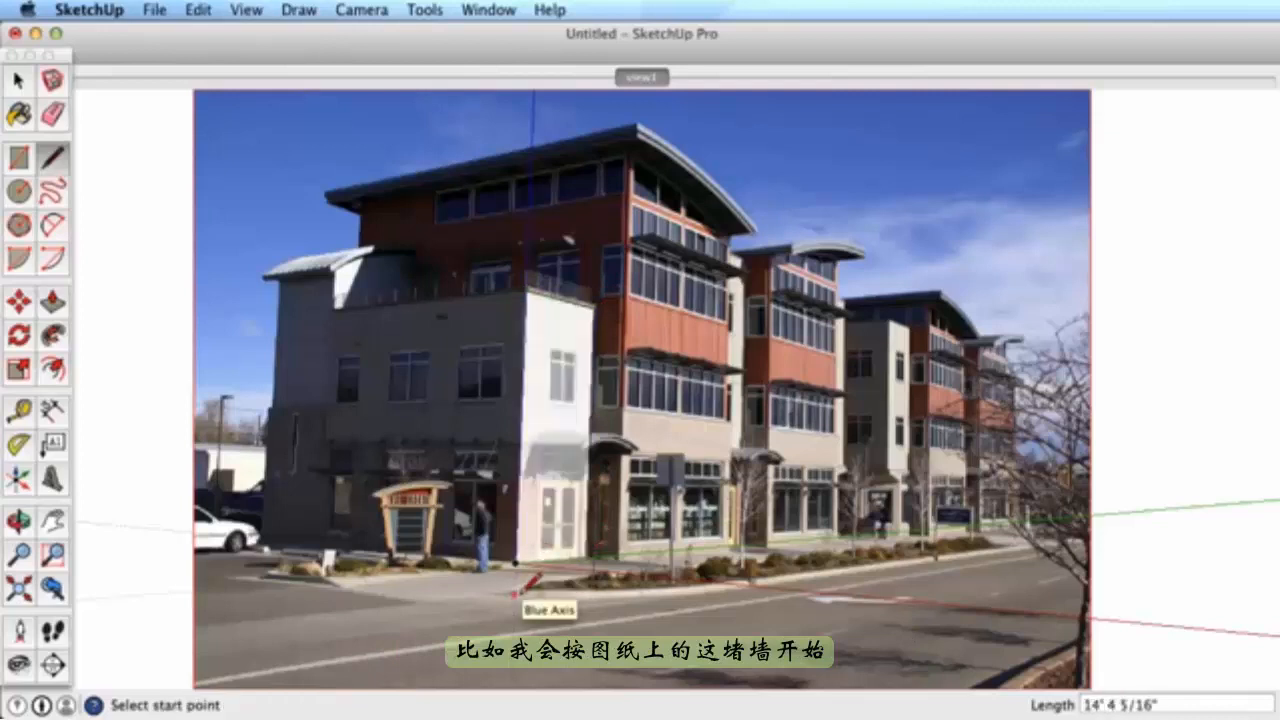
{"action": "key", "text": "p"}
{"action": "left_click", "coordinate": [585, 442]}
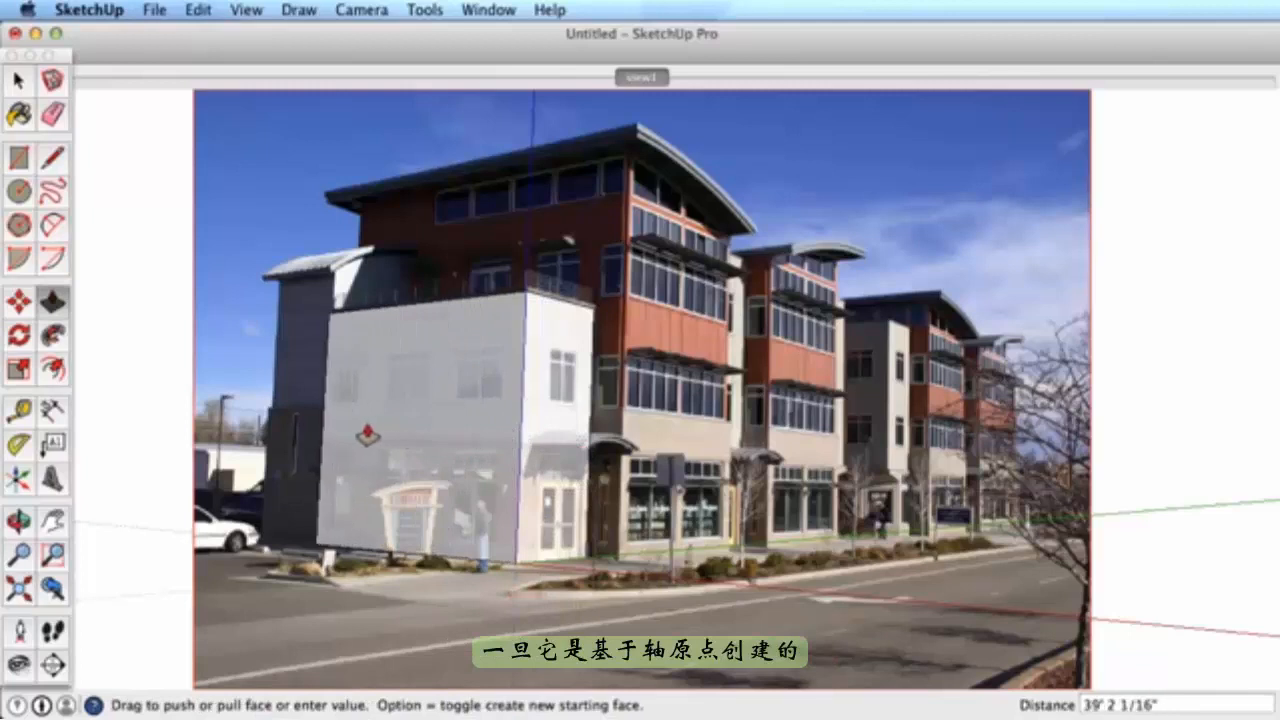
{"action": "left_click", "coordinate": [370, 435]}
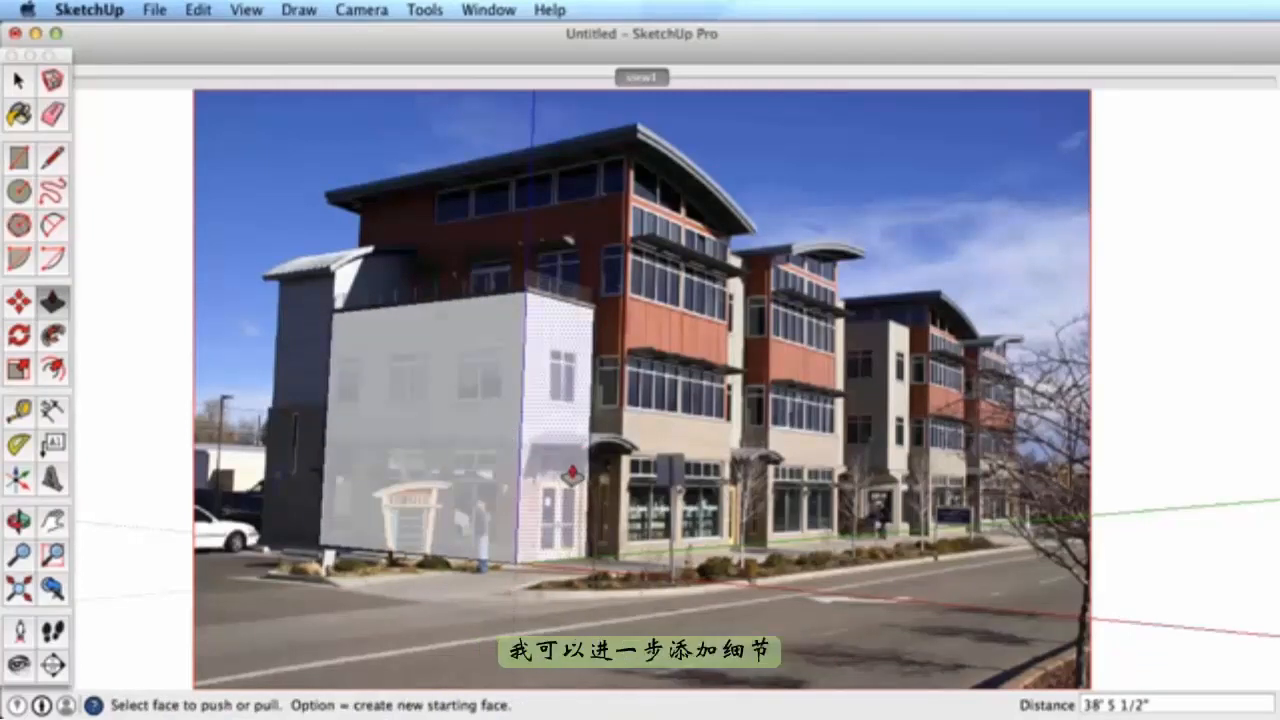
- Draw a second wall face down the vertical corner edge and orbit to check its placement
{"action": "key", "text": "l"}
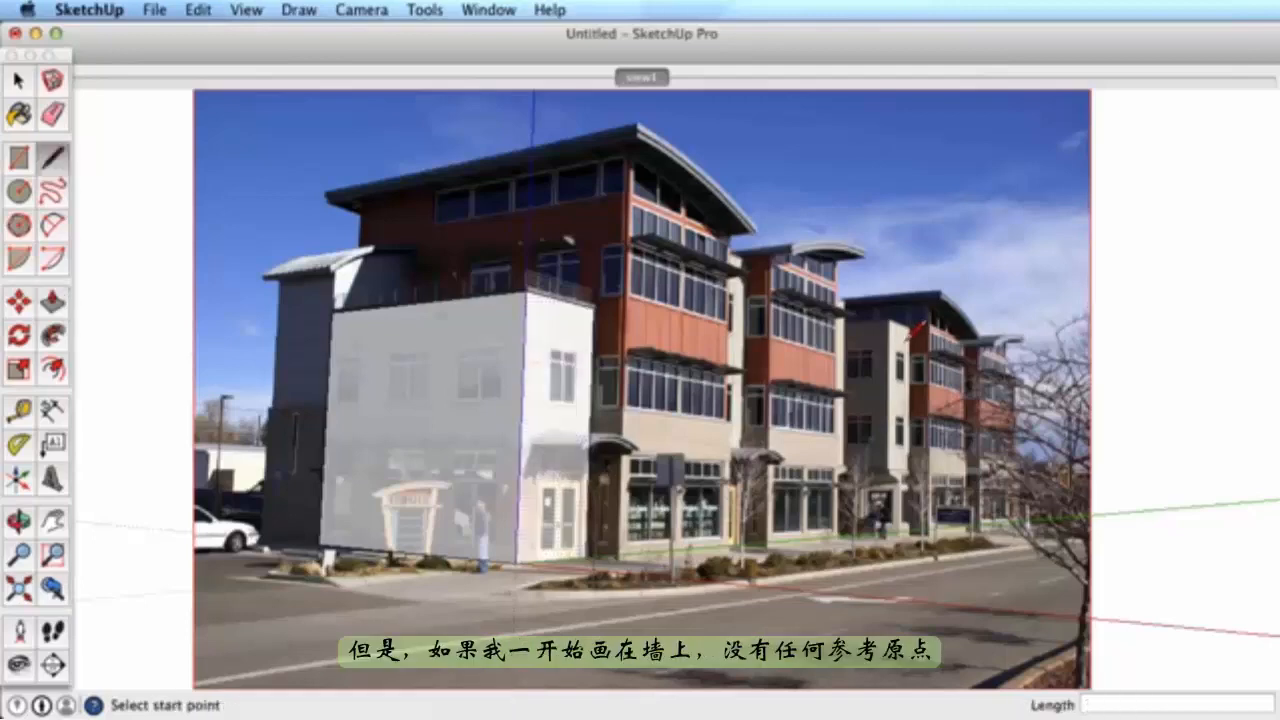
{"action": "scroll", "coordinate": [912, 330], "scroll_direction": "up", "scroll_amount": 3}
{"action": "left_click", "coordinate": [877, 300]}
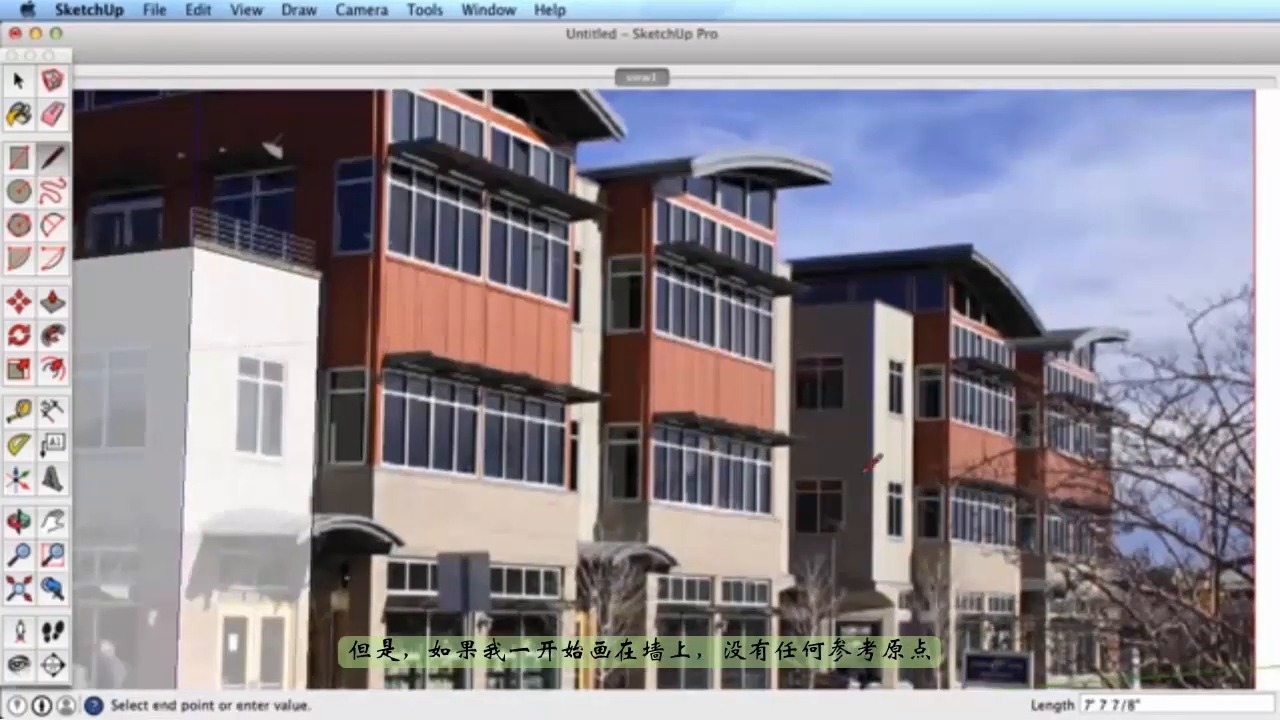
{"action": "left_click", "coordinate": [870, 584]}
{"action": "left_click", "coordinate": [913, 585]}
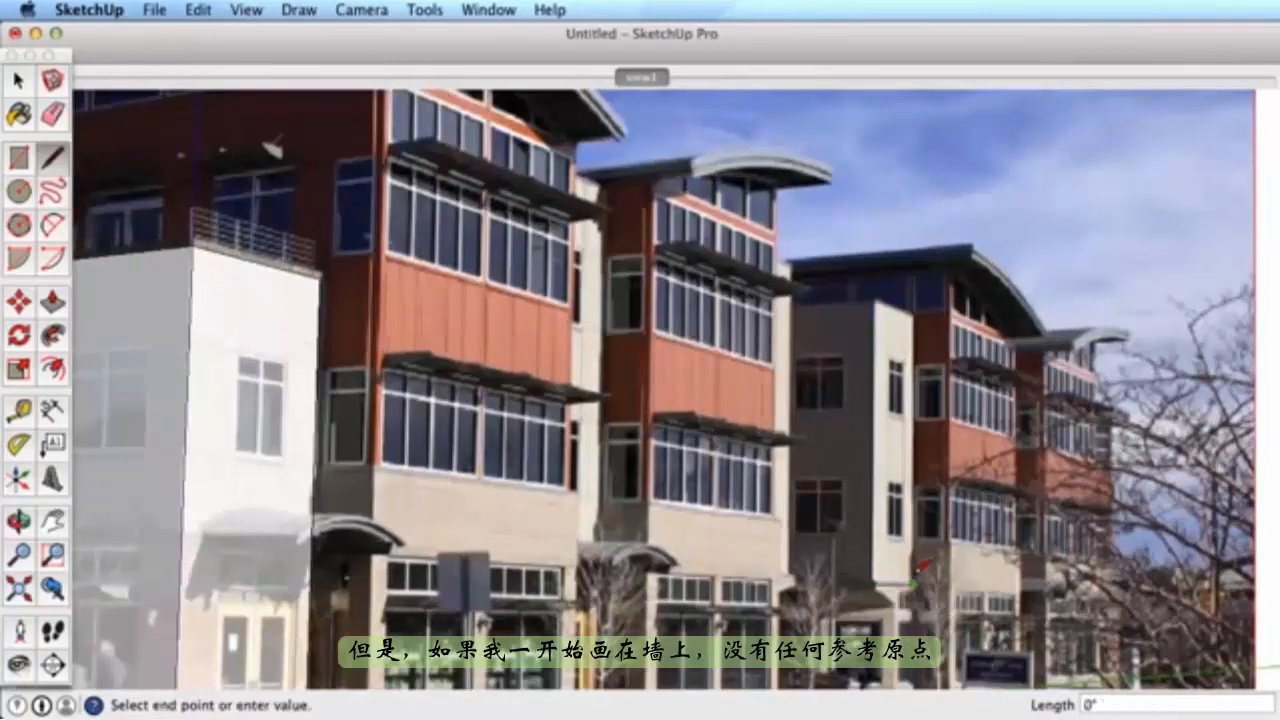
{"action": "left_click", "coordinate": [877, 300]}
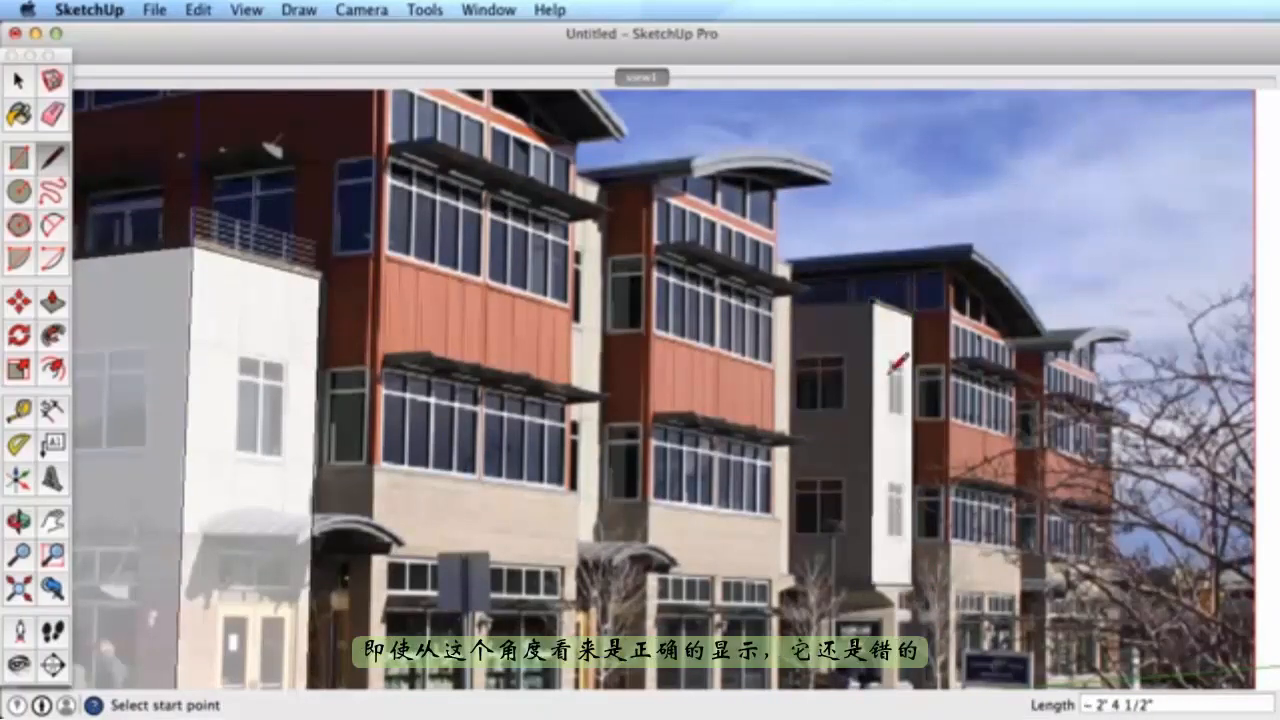
{"action": "key", "text": "o"}
{"action": "left_click_drag", "start_coordinate": [843, 463], "coordinate": [757, 491]}
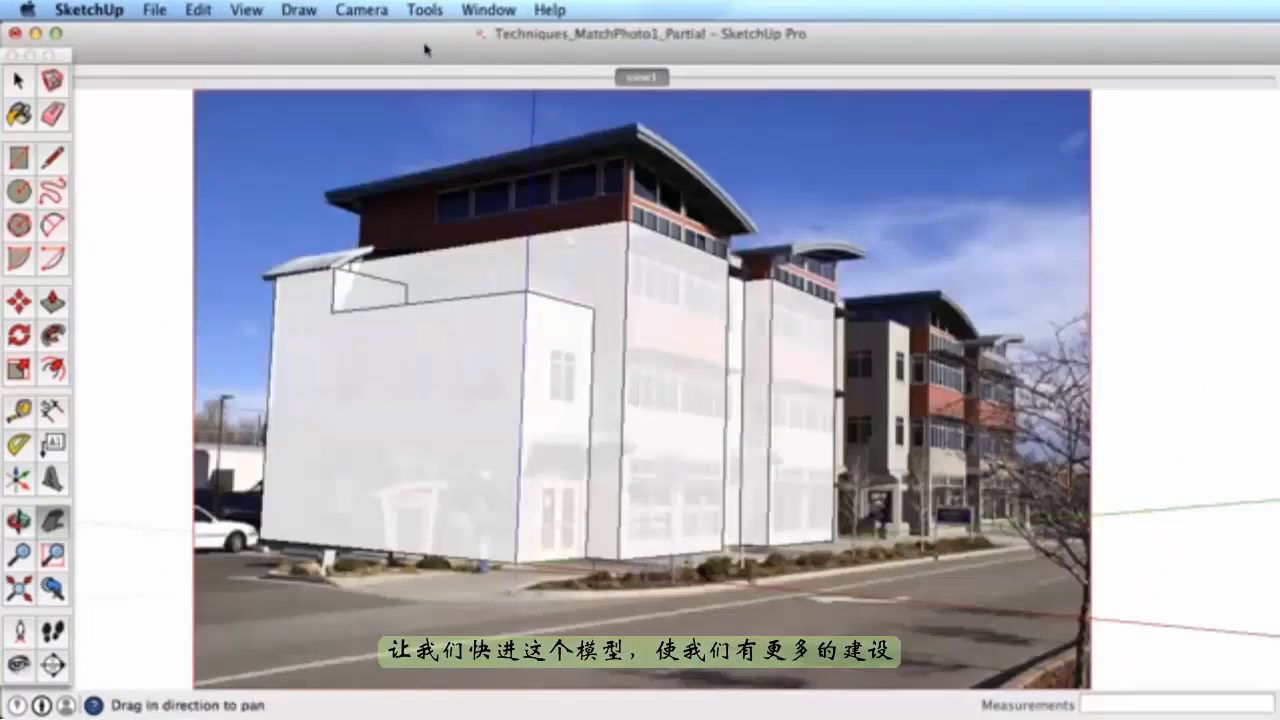
- Orbit the model, return to the view1 scene, and bring view2.jpg forward in Preview
{"action": "key", "text": "o"}
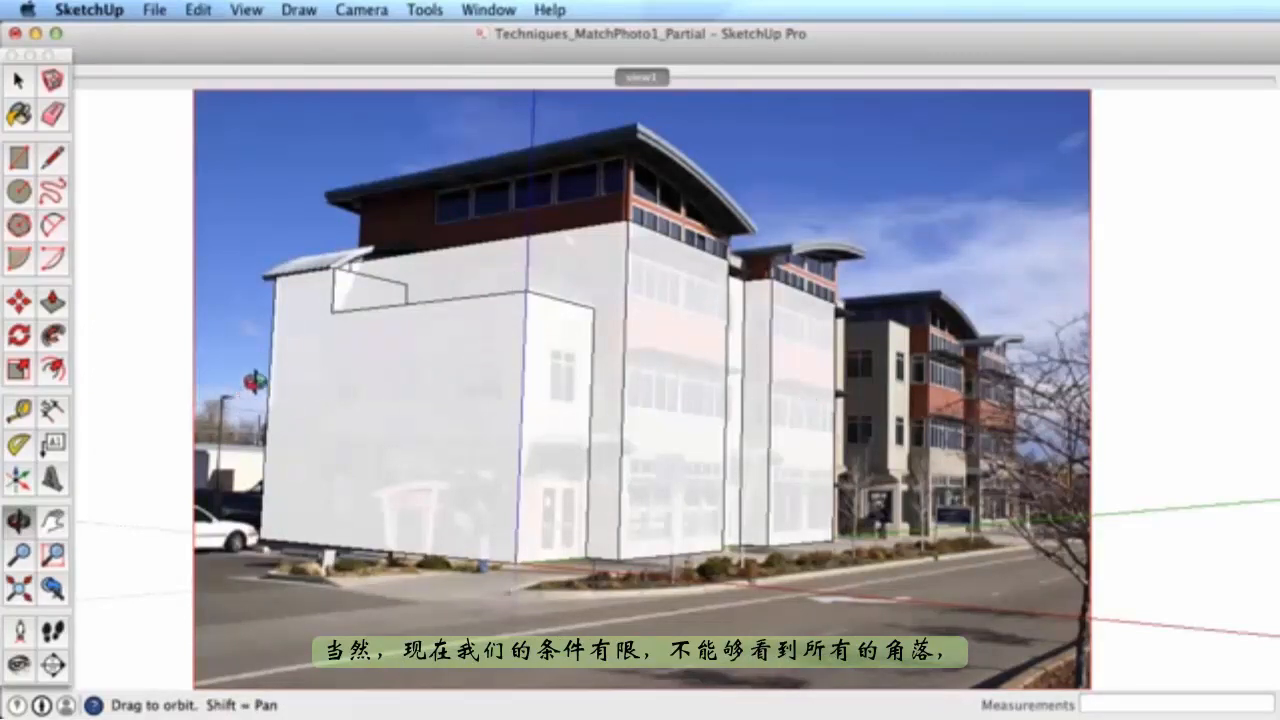
{"action": "left_click_drag", "start_coordinate": [255, 381], "coordinate": [623, 133]}
{"action": "left_click", "coordinate": [643, 79]}
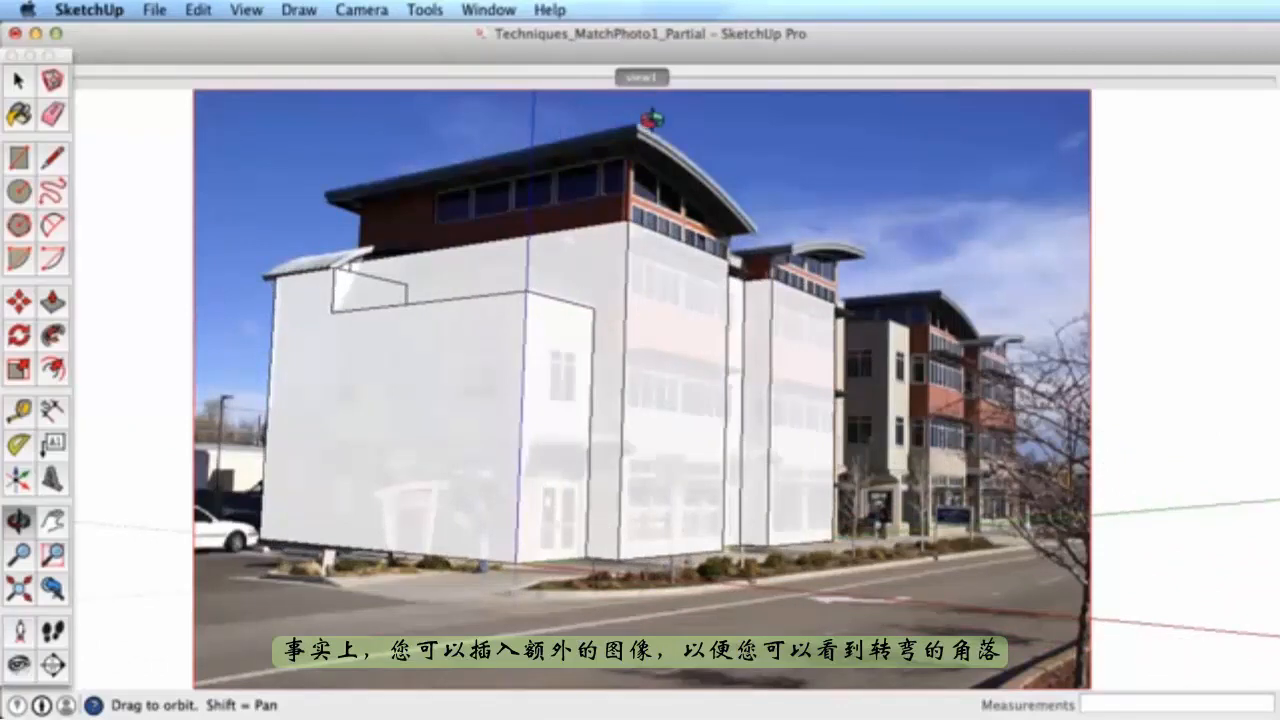
{"action": "key", "text": "super+Tab"}
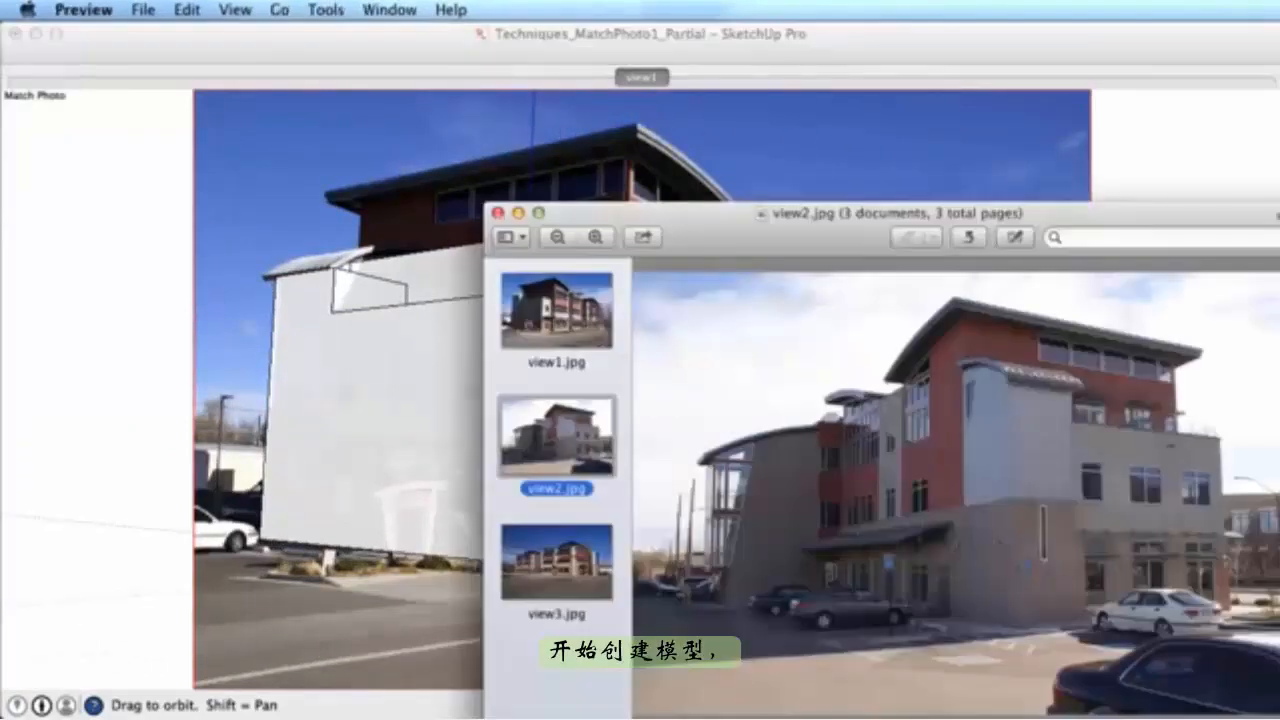
- Compare the view1 and view2 photos, then orbit the model to match view2's angle
{"action": "left_click", "coordinate": [554, 326]}
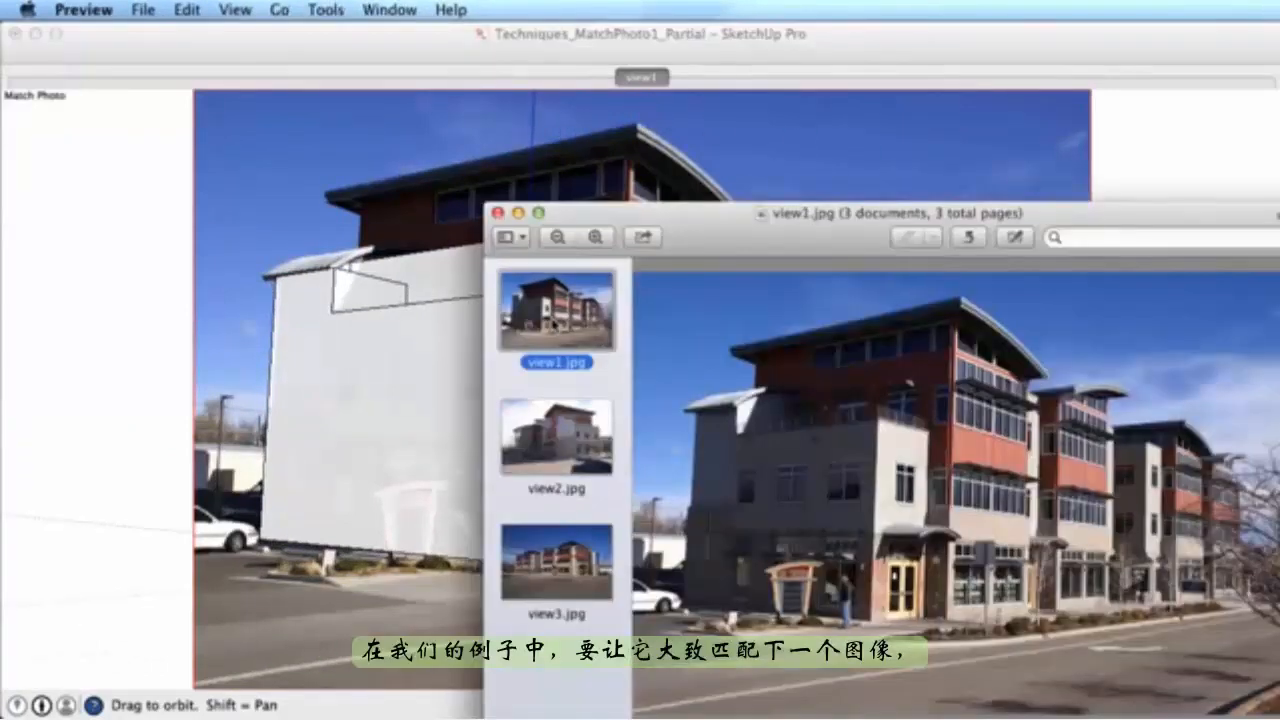
{"action": "left_click", "coordinate": [553, 462]}
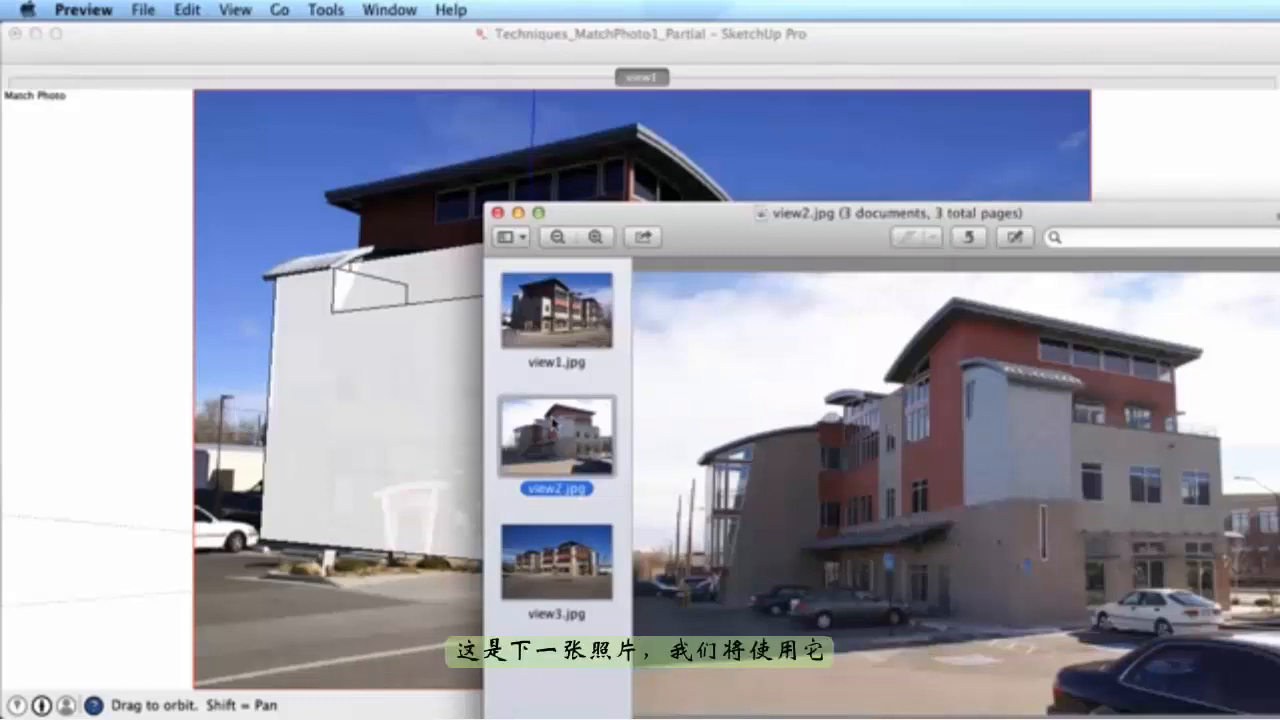
{"action": "left_click", "coordinate": [323, 281]}
{"action": "mouse_move", "coordinate": [300, 288]}
{"action": "left_mouse_down"}
{"action": "mouse_move", "coordinate": [329, 320]}
{"action": "mouse_move", "coordinate": [709, 369]}
{"action": "mouse_move", "coordinate": [817, 300]}
{"action": "left_mouse_up"}
{"action": "key", "text": "super+Tab"}
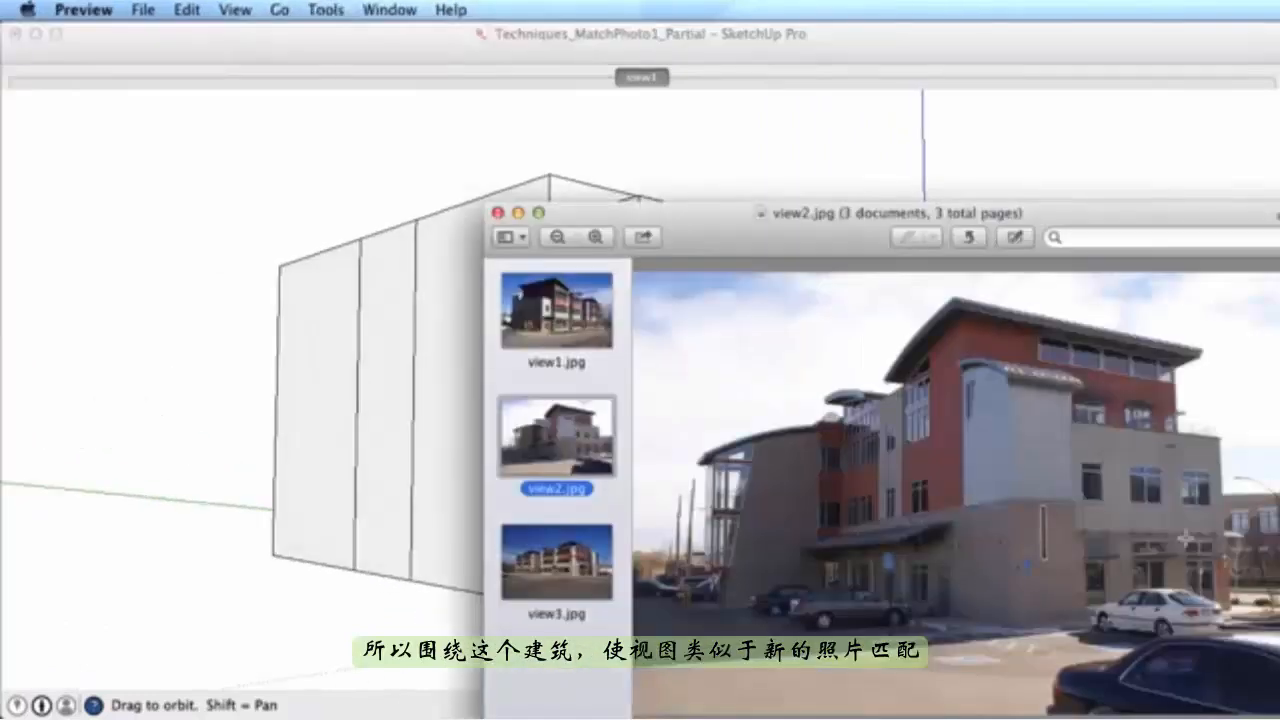
{"action": "left_click", "coordinate": [307, 443]}
{"action": "left_click_drag", "start_coordinate": [472, 376], "coordinate": [455, 374]}
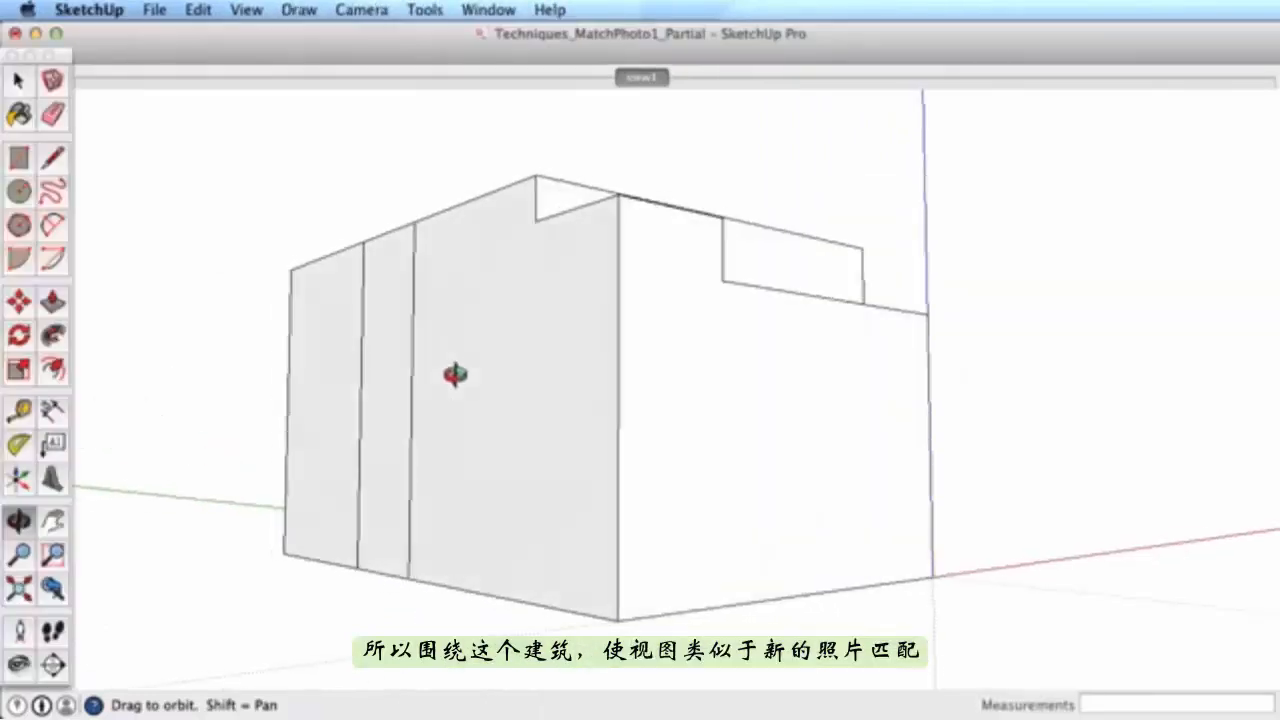
- Import view2.jpg as a new matched photo
{"action": "left_click", "coordinate": [152, 9]}
{"action": "left_click", "coordinate": [175, 340]}
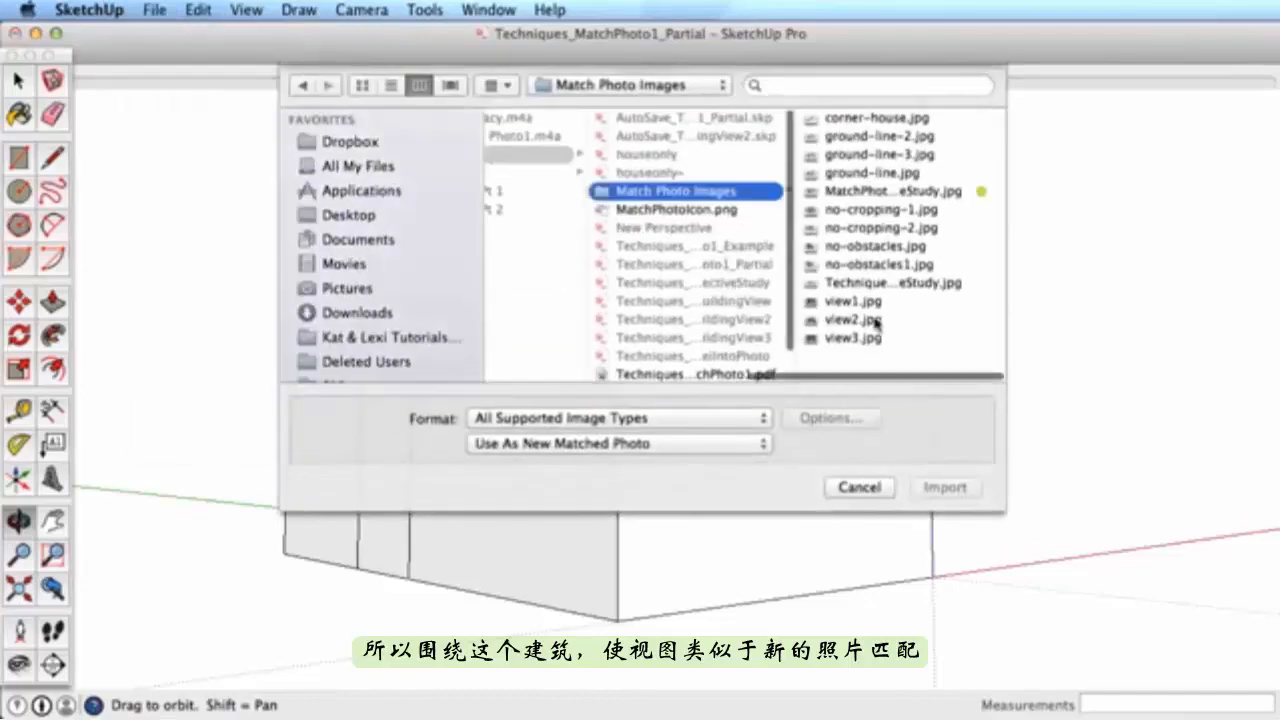
{"action": "left_click", "coordinate": [853, 320]}
{"action": "left_click", "coordinate": [660, 443]}
{"action": "left_click", "coordinate": [660, 443]}
{"action": "left_click", "coordinate": [945, 487]}
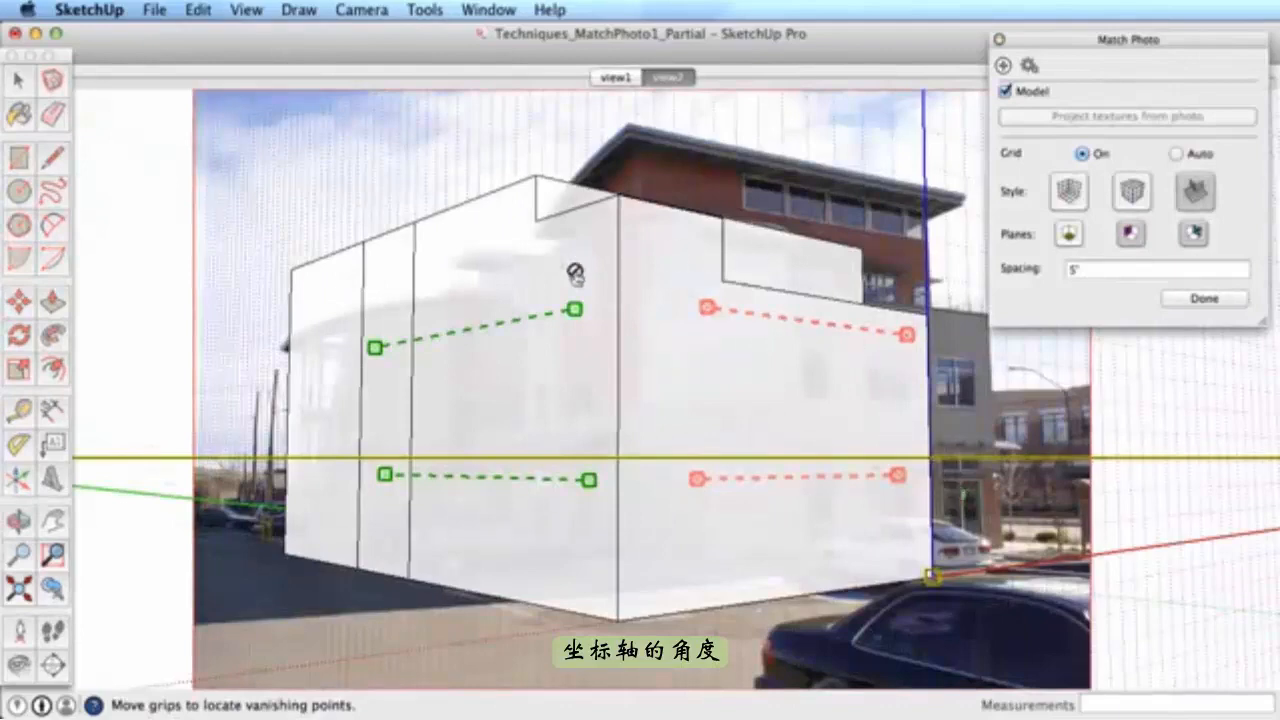
- Hide the model and align the green and red vanishing lines with the building's edges
{"action": "left_click", "coordinate": [1005, 91]}
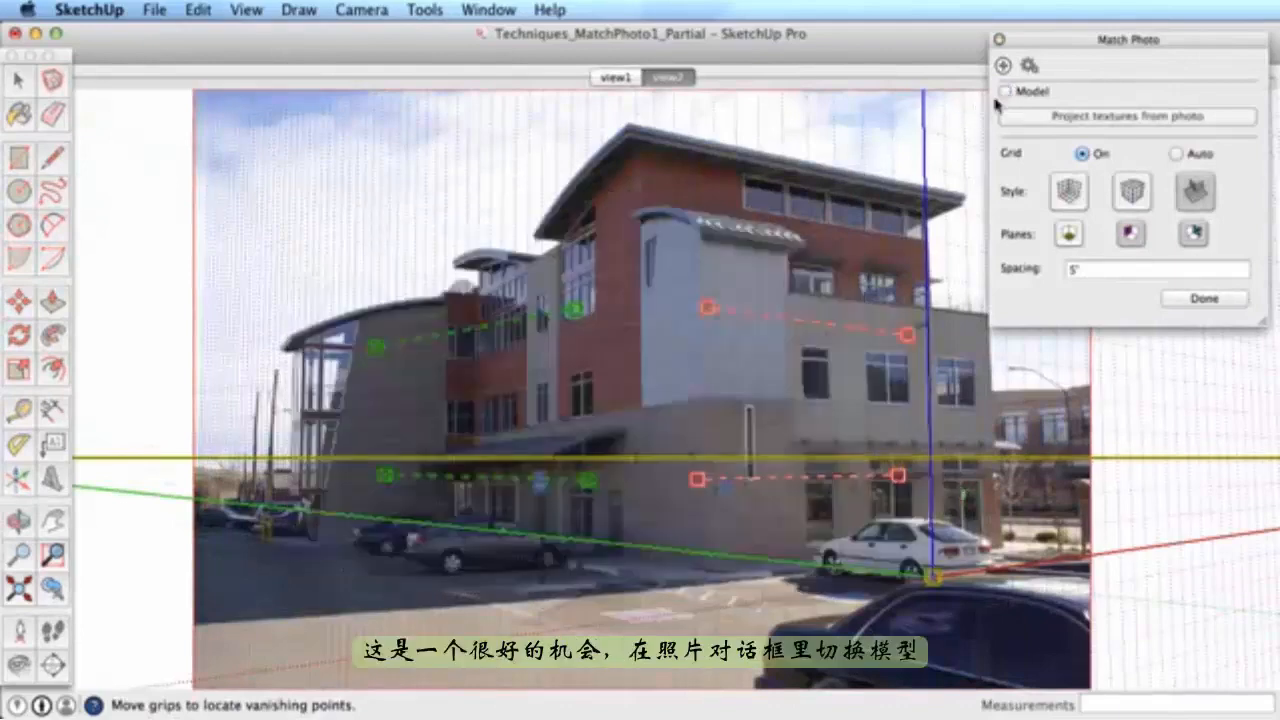
{"action": "scroll", "coordinate": [505, 328], "scroll_direction": "up", "scroll_amount": 5}
{"action": "left_click_drag", "start_coordinate": [508, 333], "coordinate": [774, 317]}
{"action": "left_click_drag", "start_coordinate": [531, 612], "coordinate": [596, 567]}
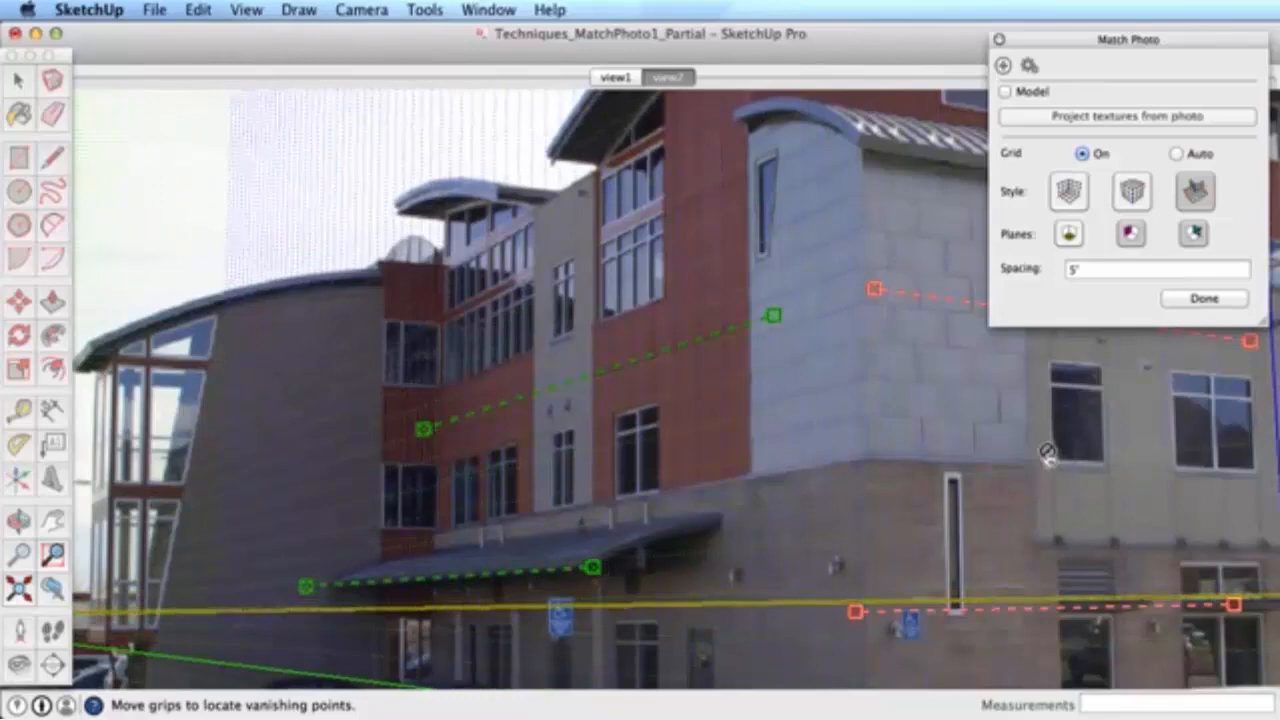
{"action": "middle_click_drag", "start_coordinate": [1047, 453], "coordinate": [614, 471]}
{"action": "left_click_drag", "start_coordinate": [751, 360], "coordinate": [981, 325]}
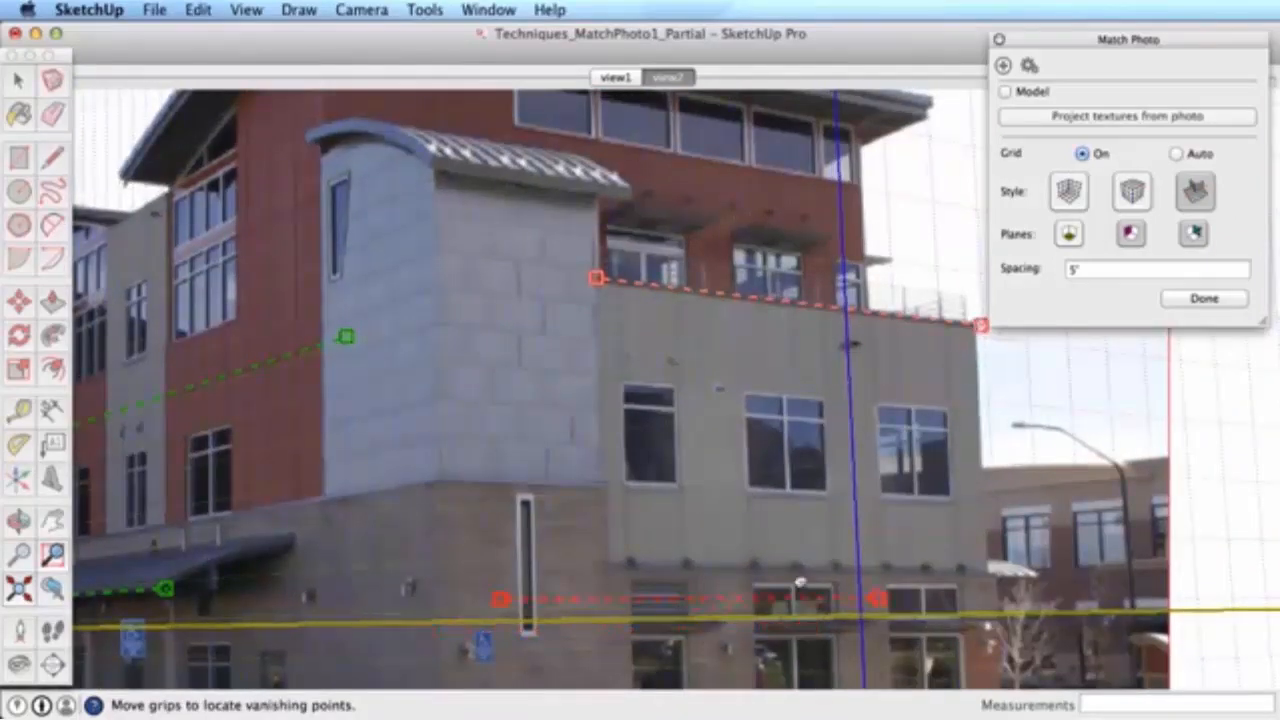
{"action": "left_click_drag", "start_coordinate": [1002, 571], "coordinate": [997, 579]}
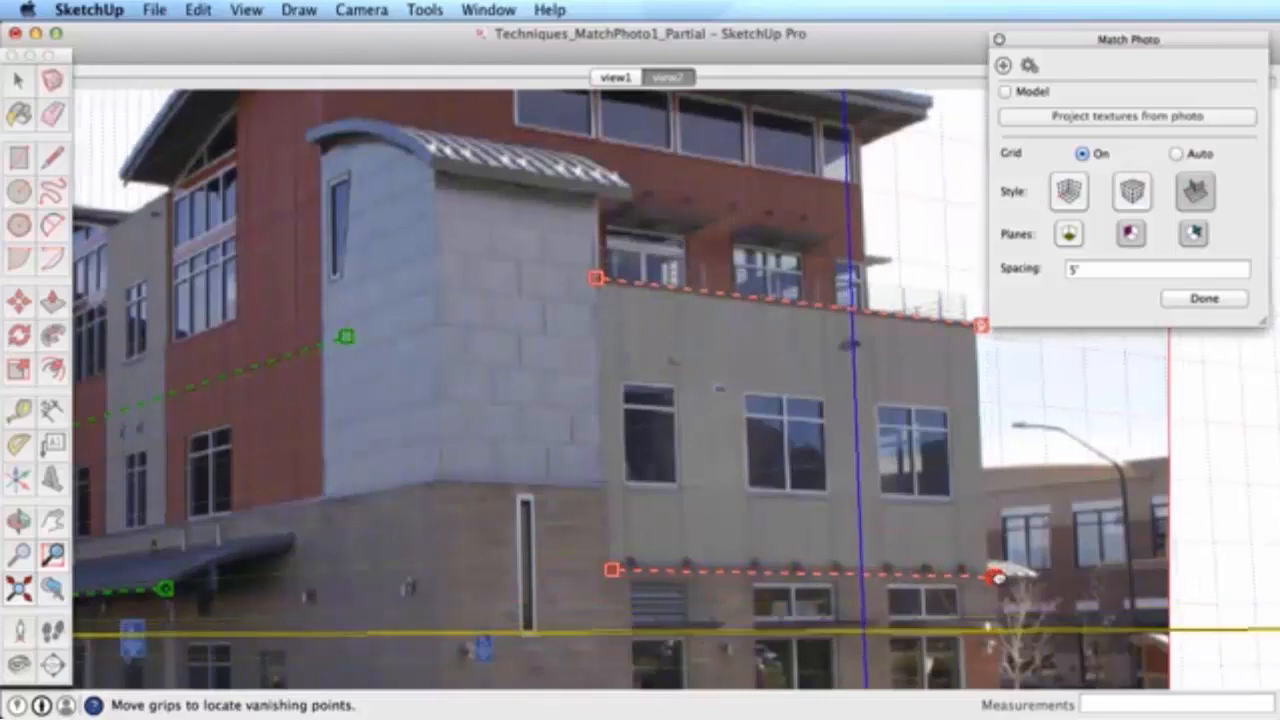
- Move the axis origin to the building's bottom corner
{"action": "scroll", "coordinate": [990, 570], "scroll_direction": "down", "scroll_amount": 4}
{"action": "middle_click_drag", "start_coordinate": [957, 563], "coordinate": [852, 458]}
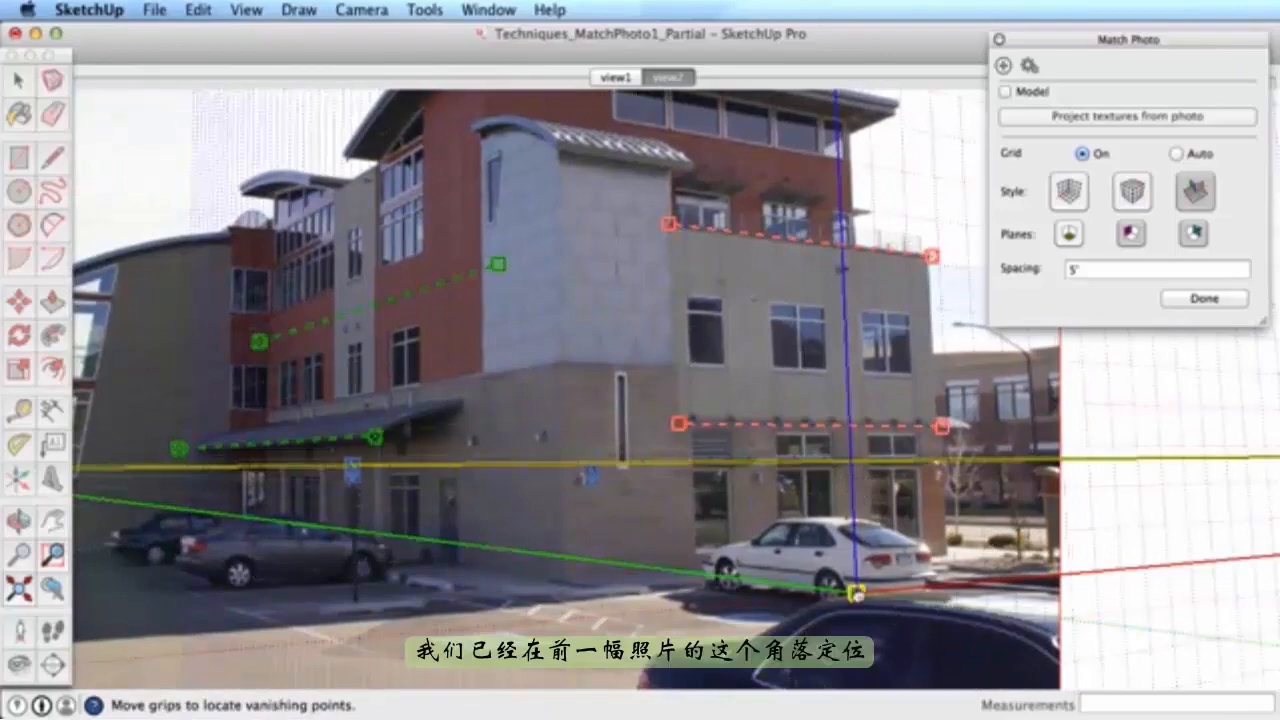
{"action": "left_click_drag", "start_coordinate": [857, 593], "coordinate": [946, 532]}
{"action": "scroll", "coordinate": [947, 557], "scroll_direction": "up", "scroll_amount": 6}
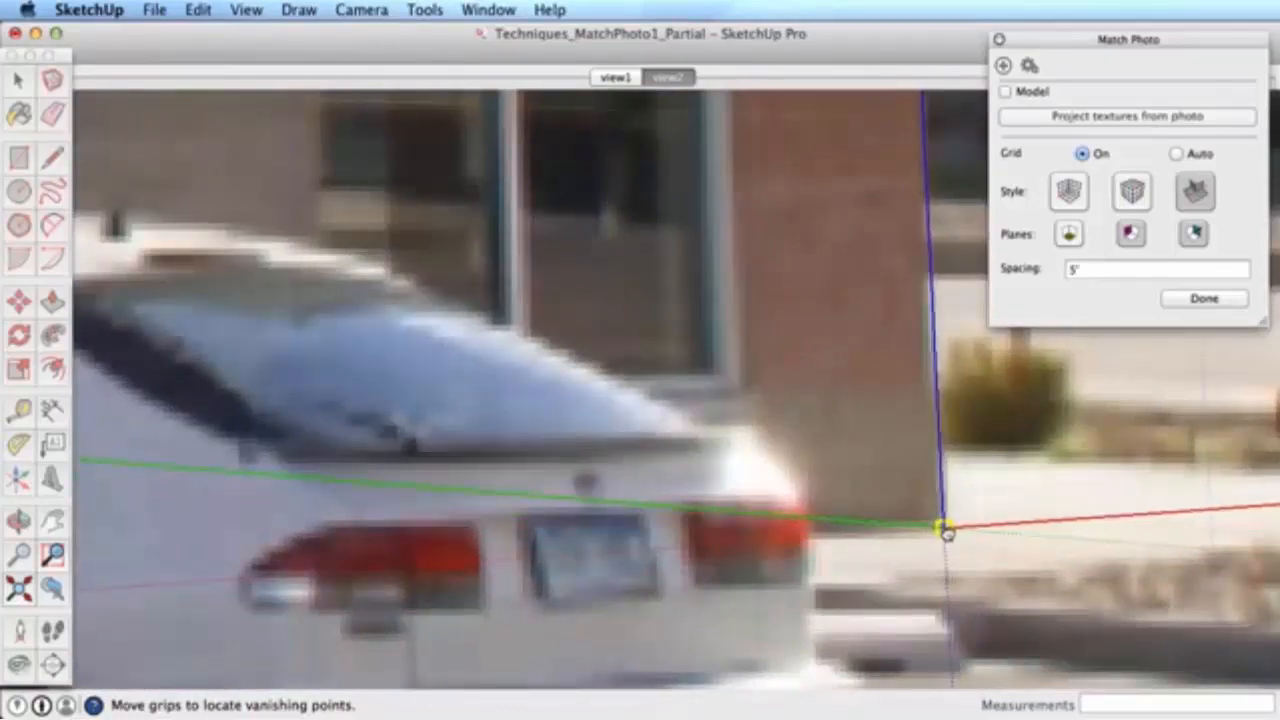
{"action": "scroll", "coordinate": [946, 532], "scroll_direction": "down", "scroll_amount": 8}
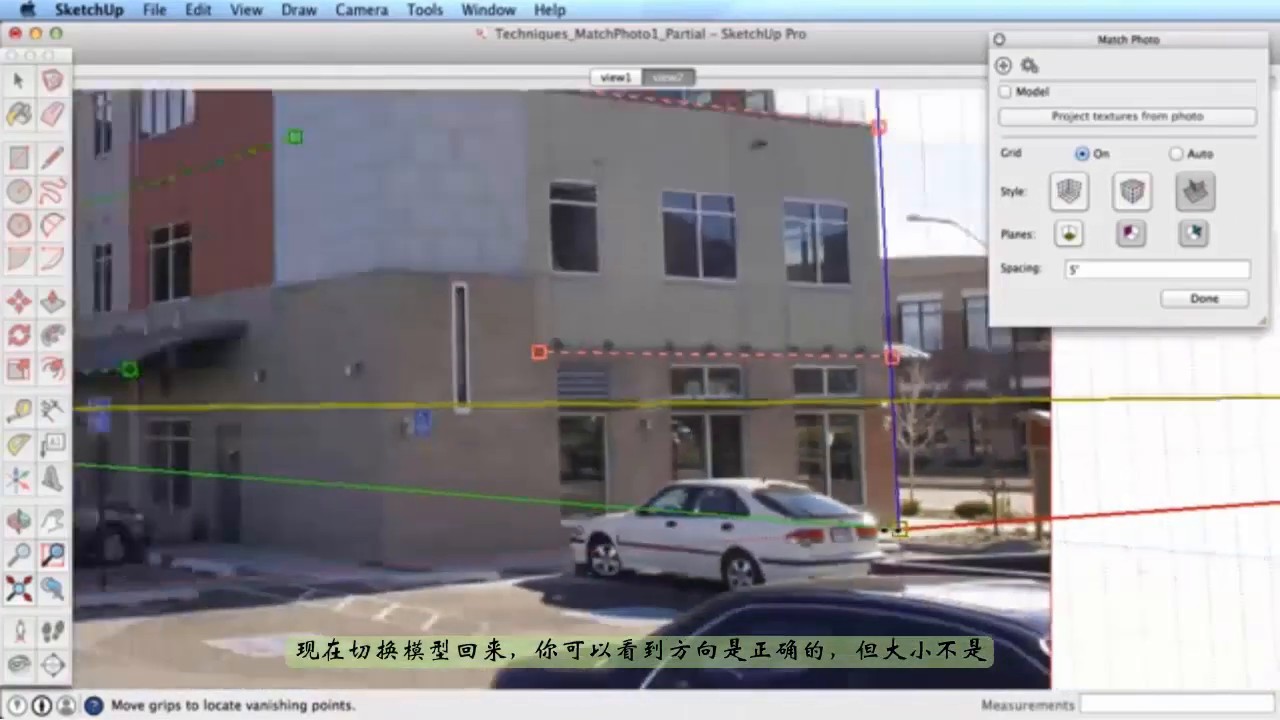
{"action": "scroll", "coordinate": [898, 529], "scroll_direction": "down", "scroll_amount": 3}
{"action": "scroll", "coordinate": [896, 529], "scroll_direction": "down", "scroll_amount": 3}
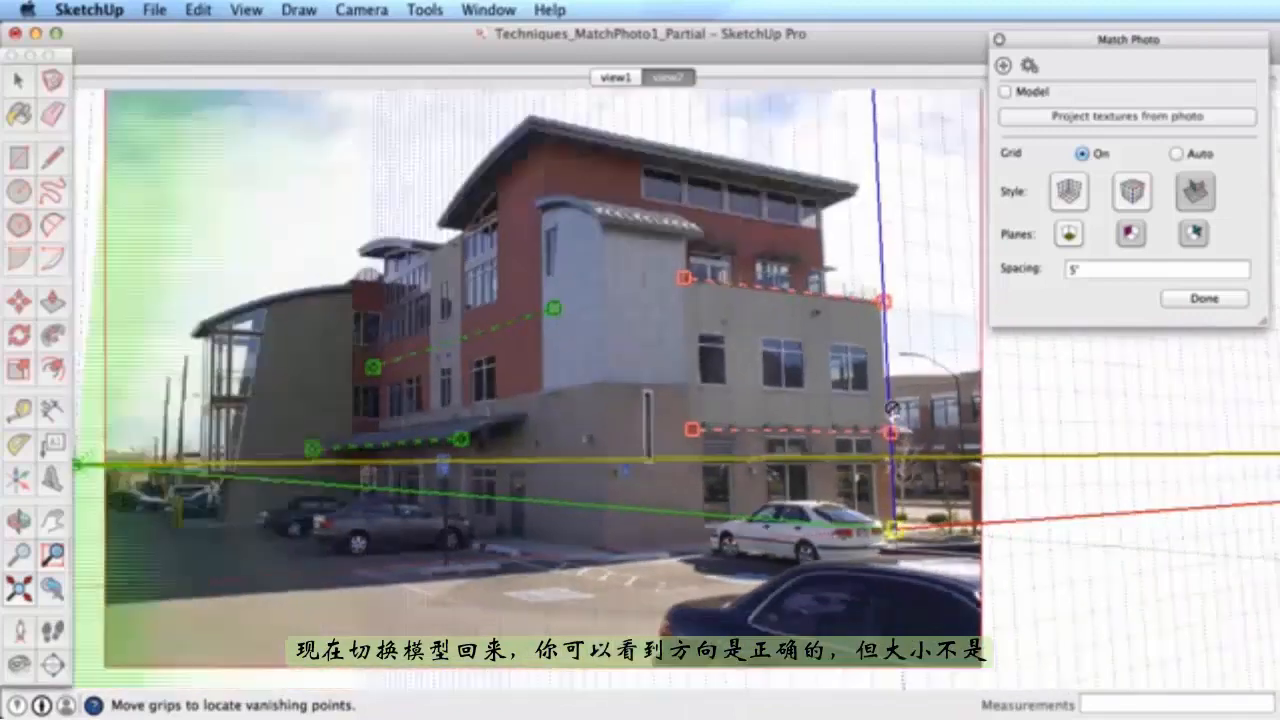
- Show the model over view2 and scale it along the blue and red axes to the building
{"action": "left_click", "coordinate": [1003, 92]}
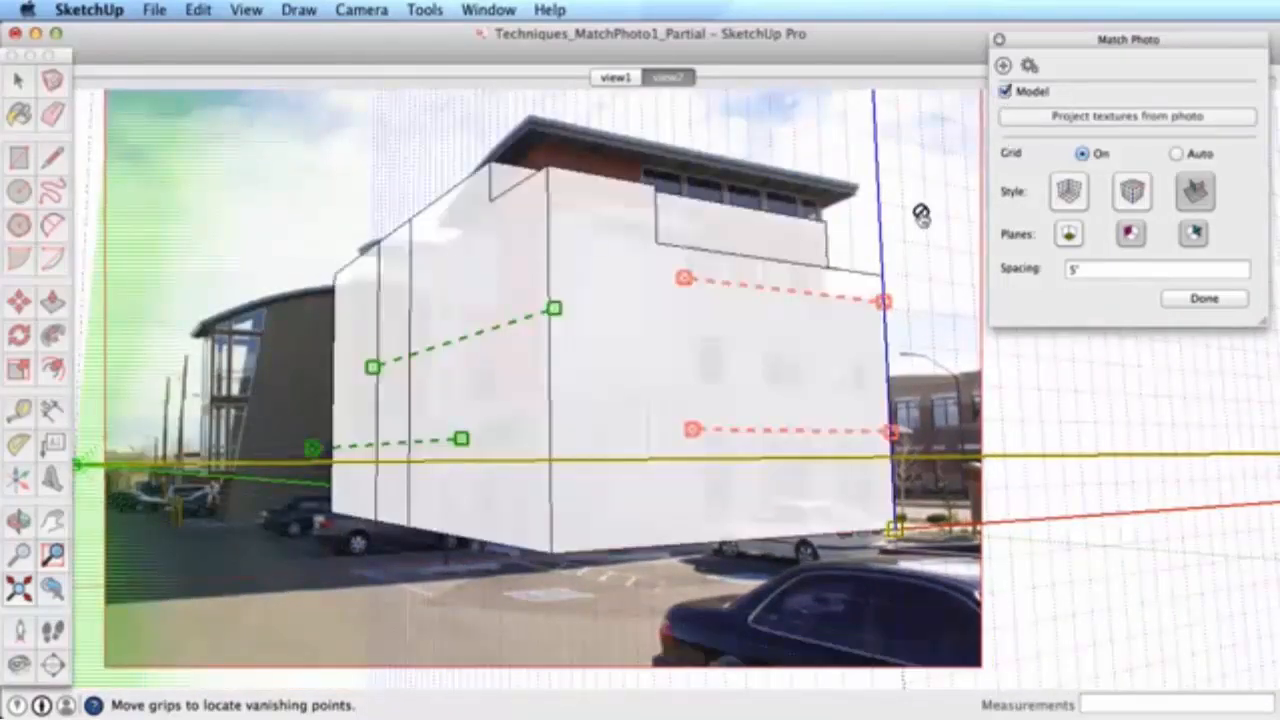
{"action": "left_click_drag", "start_coordinate": [878, 170], "coordinate": [883, 204]}
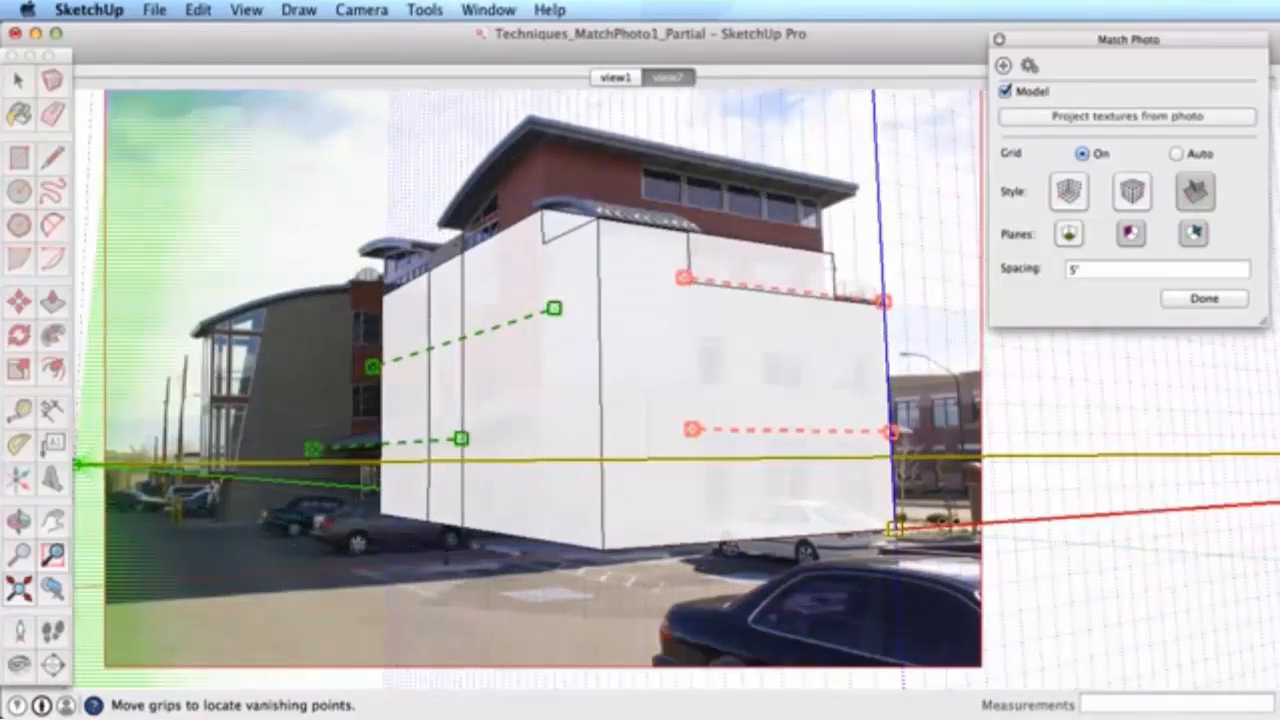
{"action": "left_click_drag", "start_coordinate": [955, 523], "coordinate": [920, 526]}
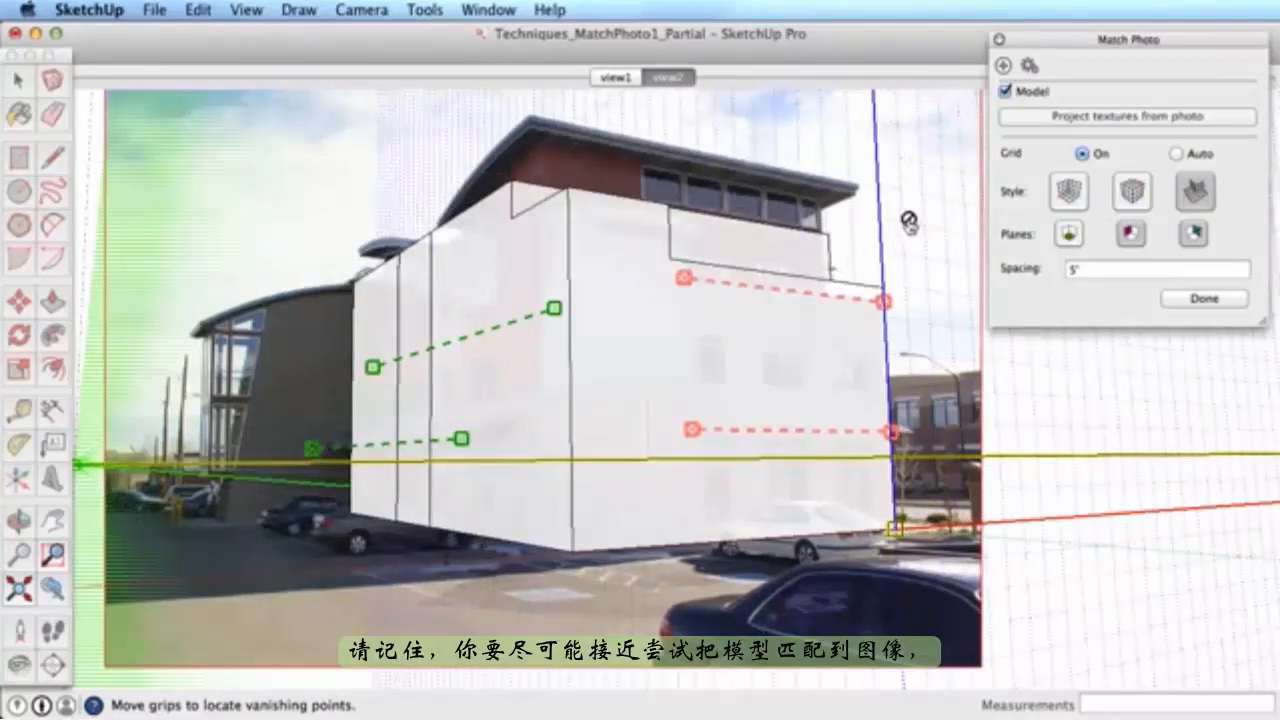
{"action": "left_click_drag", "start_coordinate": [880, 226], "coordinate": [881, 236]}
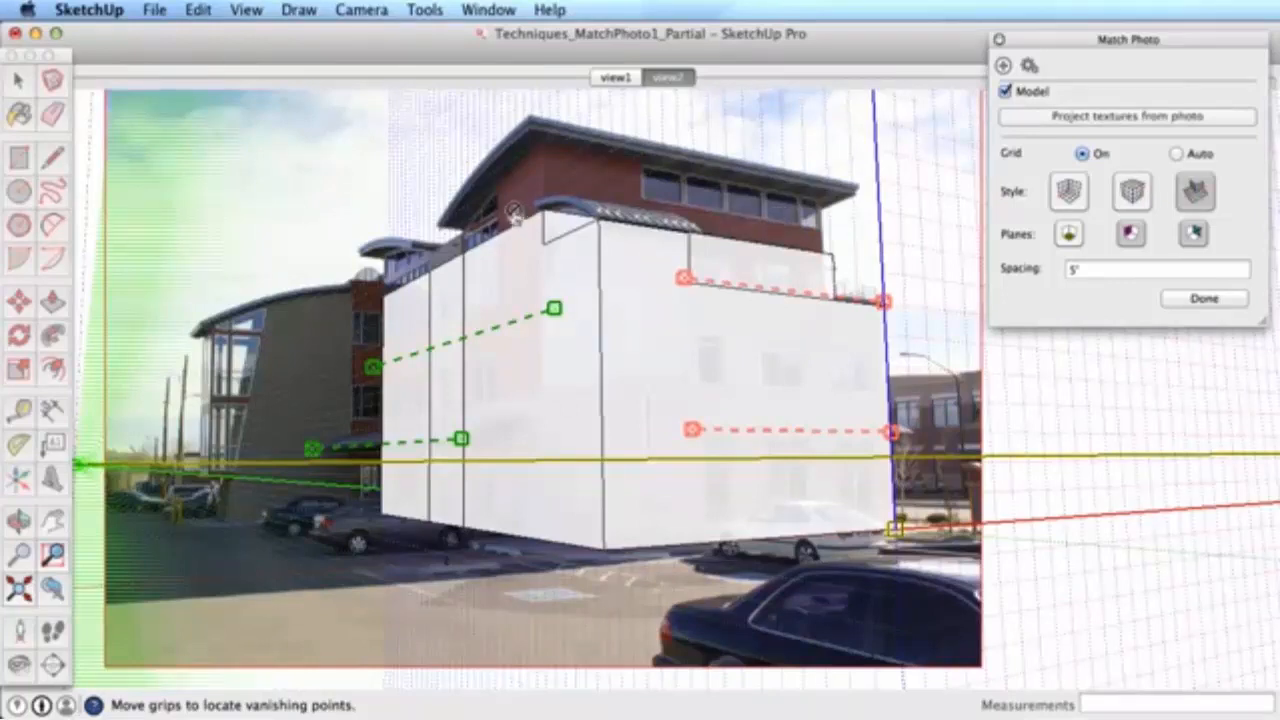
- Fine-tune the model's size to the roofline and mark the photo match Done
{"action": "scroll", "coordinate": [512, 213], "scroll_direction": "up", "scroll_amount": 3}
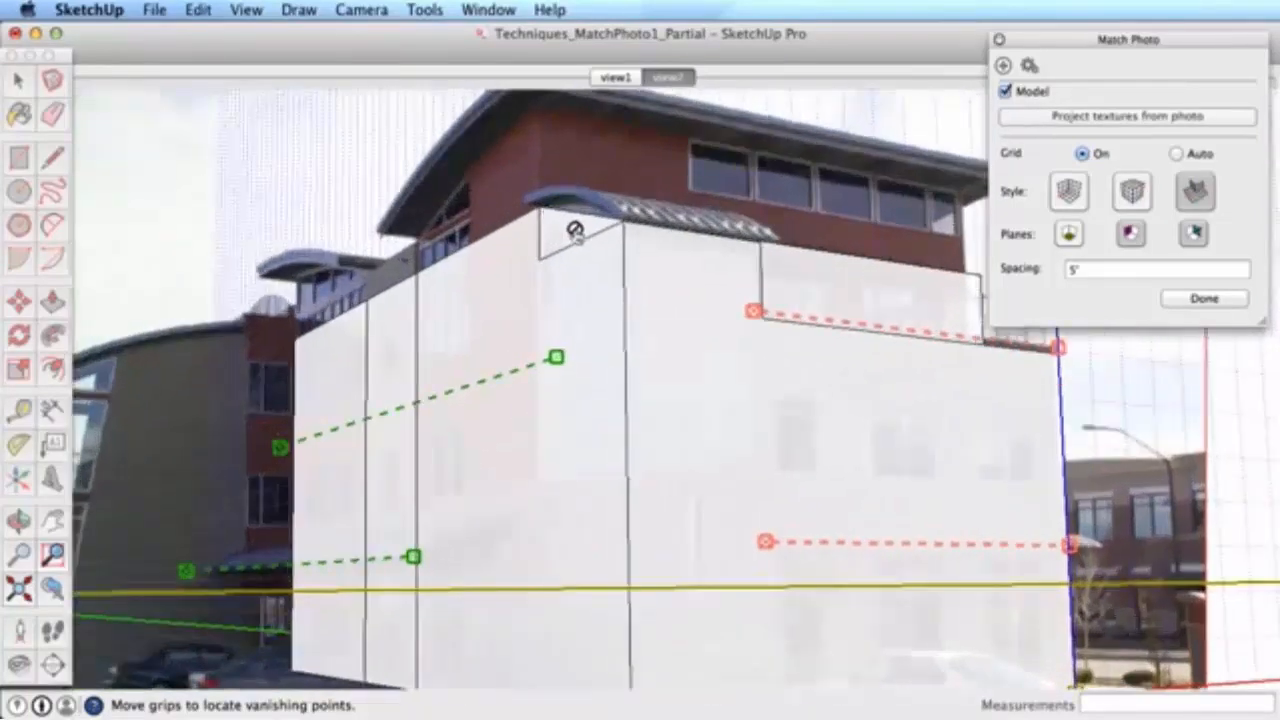
{"action": "middle_click_drag", "start_coordinate": [686, 277], "coordinate": [560, 335]}
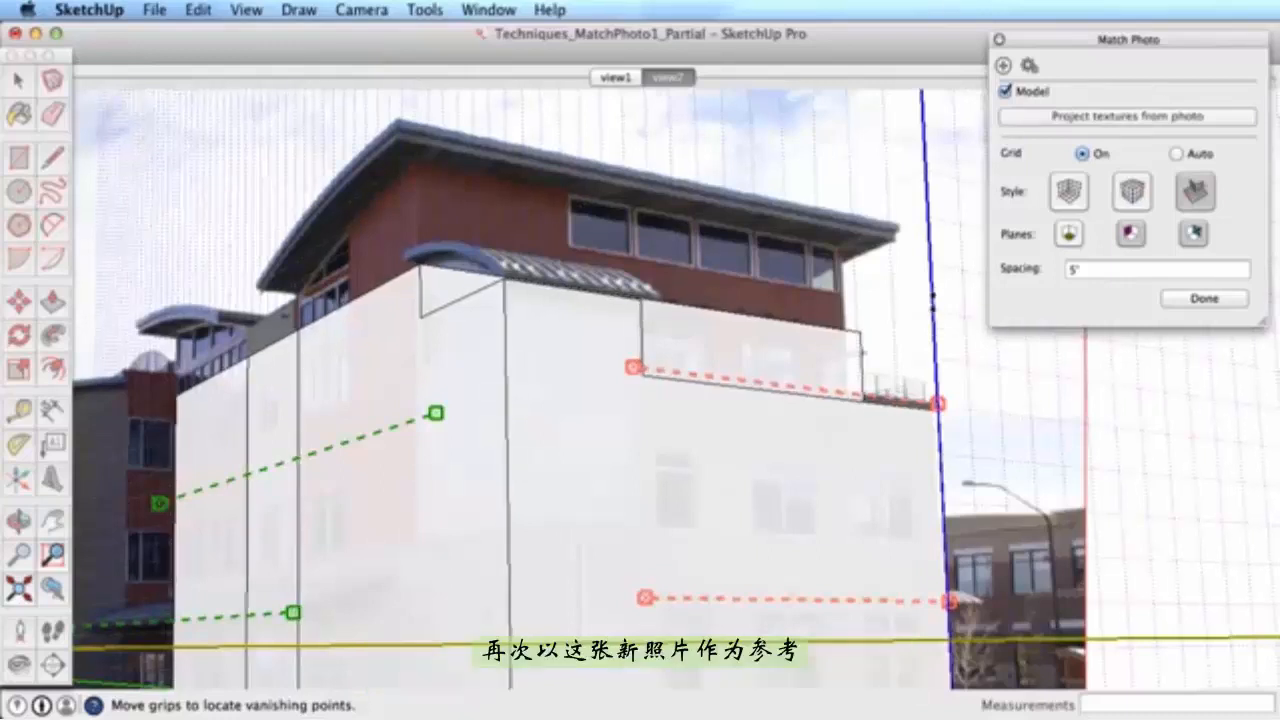
{"action": "left_click_drag", "start_coordinate": [933, 302], "coordinate": [936, 297]}
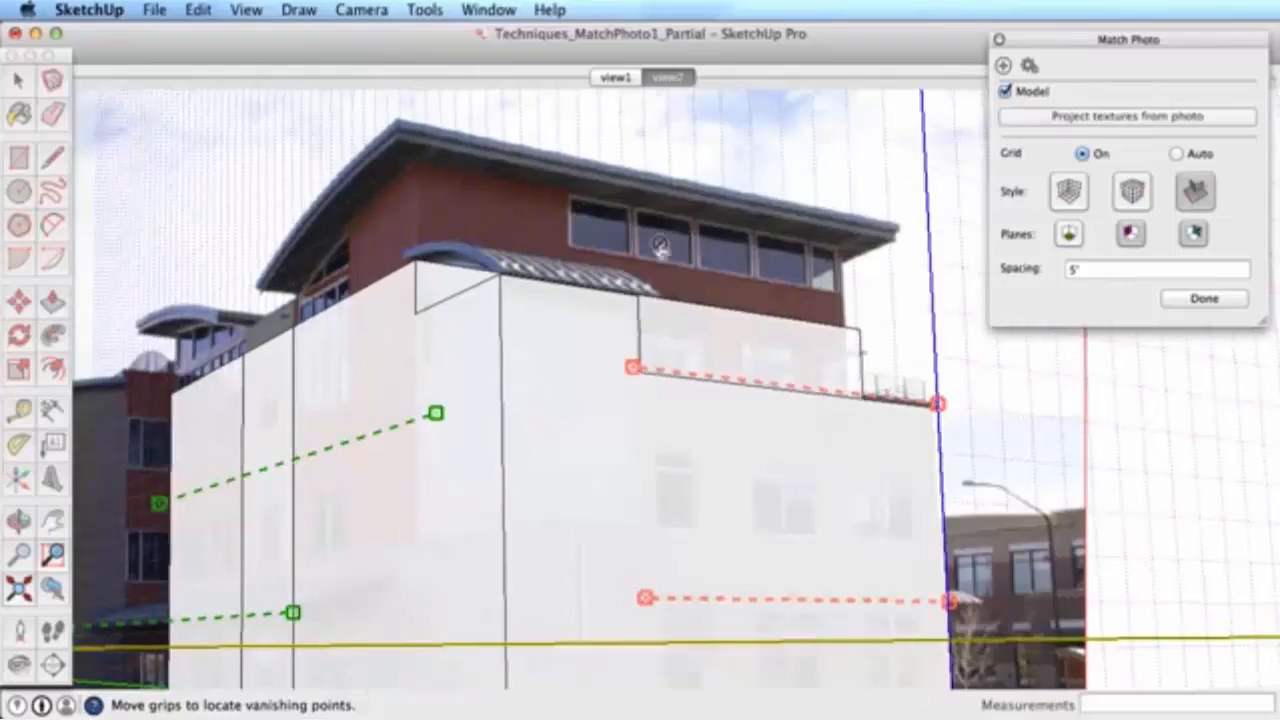
{"action": "right_click", "coordinate": [601, 212]}
{"action": "left_click", "coordinate": [663, 229]}
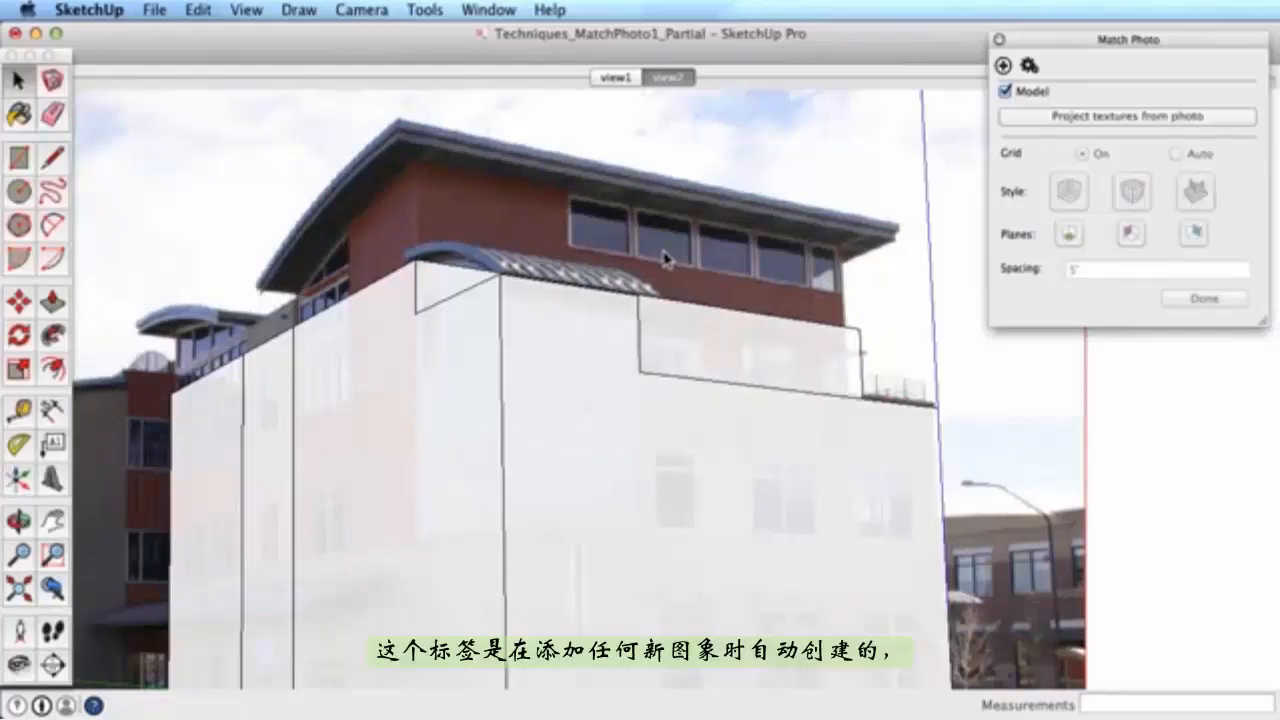
- Switch to the view2 scene, then orbit the untextured BuildingView3 model
{"action": "left_click", "coordinate": [675, 82]}
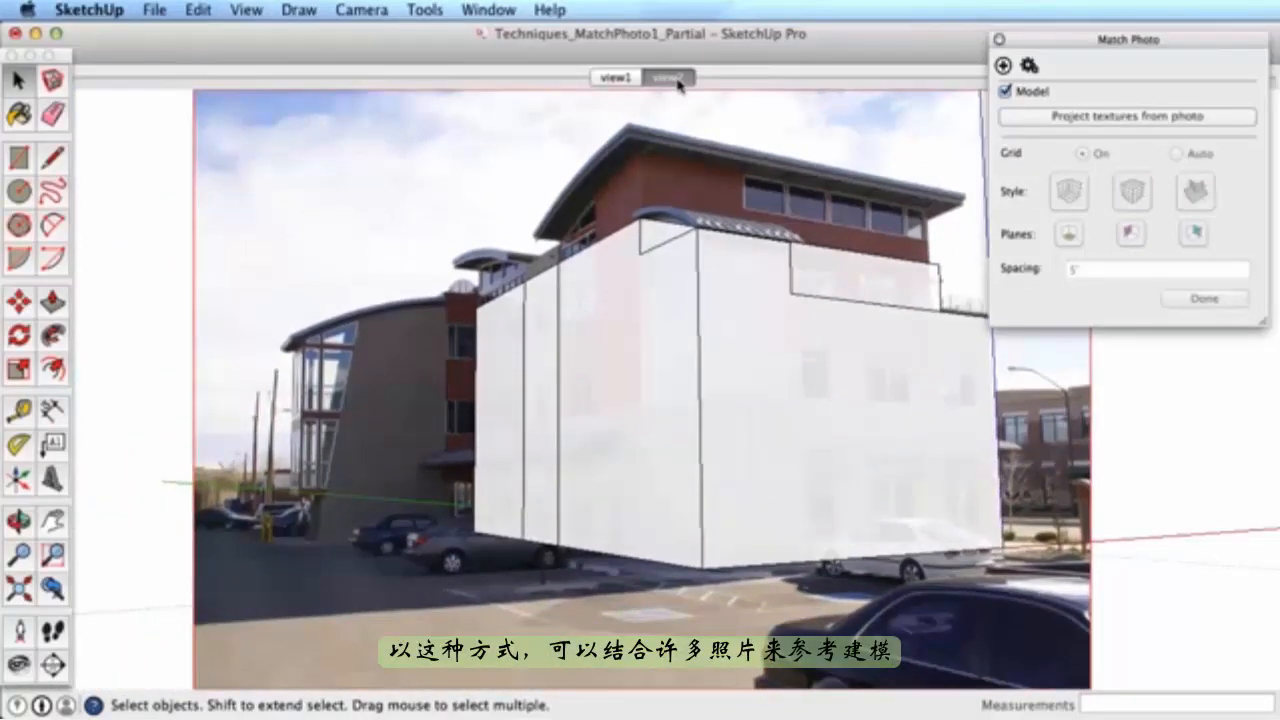
{"action": "left_click", "coordinate": [673, 79]}
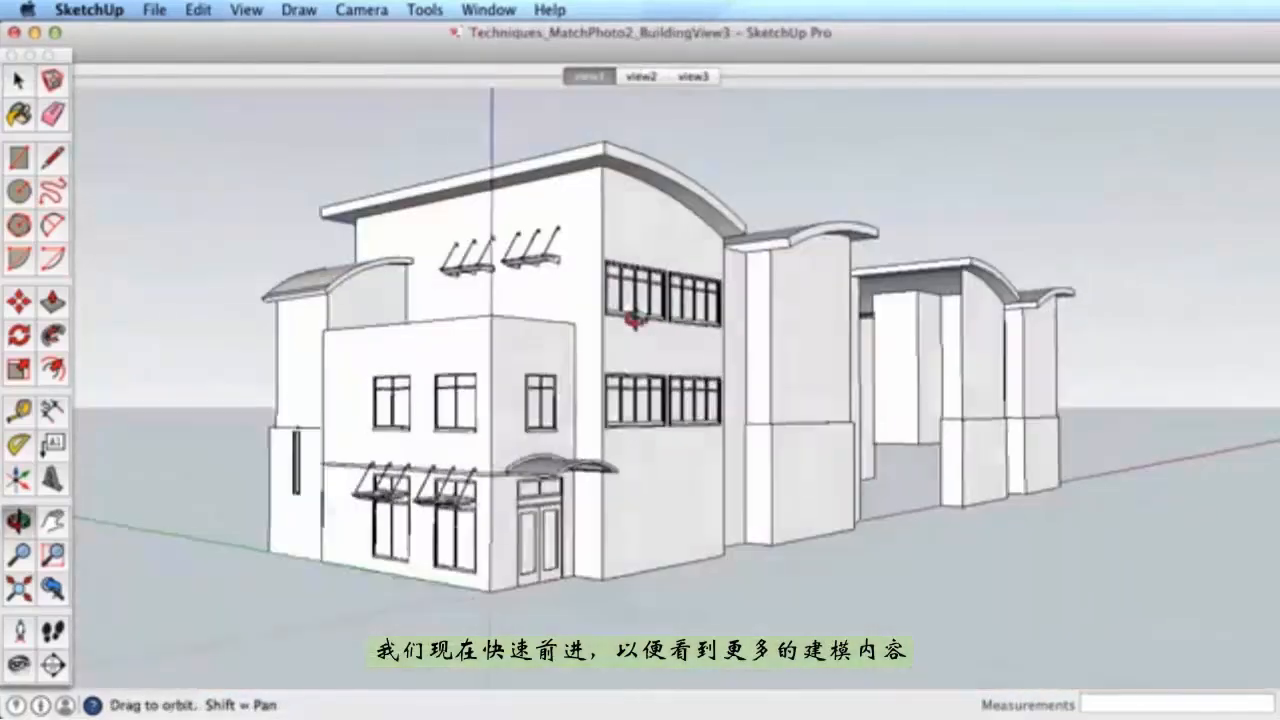
{"action": "left_click_drag", "start_coordinate": [634, 323], "coordinate": [574, 323]}
{"action": "left_click_drag", "start_coordinate": [524, 279], "coordinate": [586, 279]}
- Project the view1 photo onto the window-selected right section, declining to trim hidden faces
{"action": "left_click", "coordinate": [586, 76]}
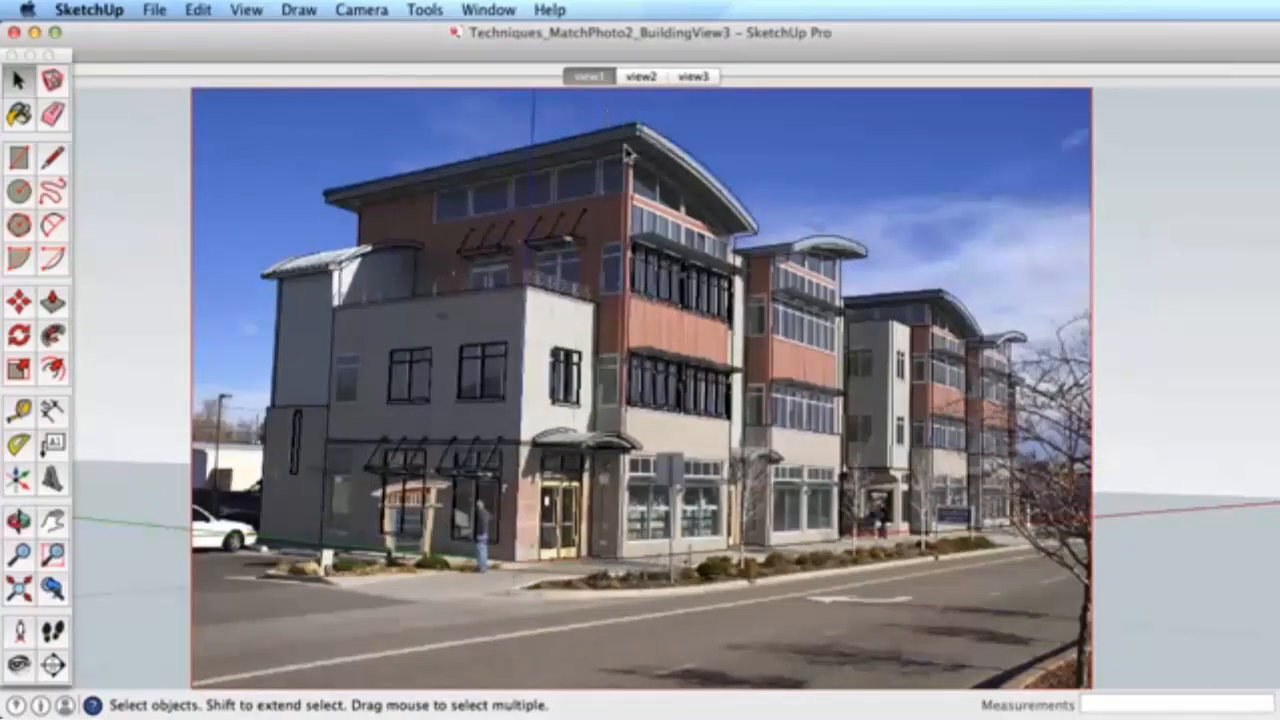
{"action": "left_click_drag", "start_coordinate": [626, 149], "coordinate": [876, 600]}
{"action": "right_click", "coordinate": [670, 199]}
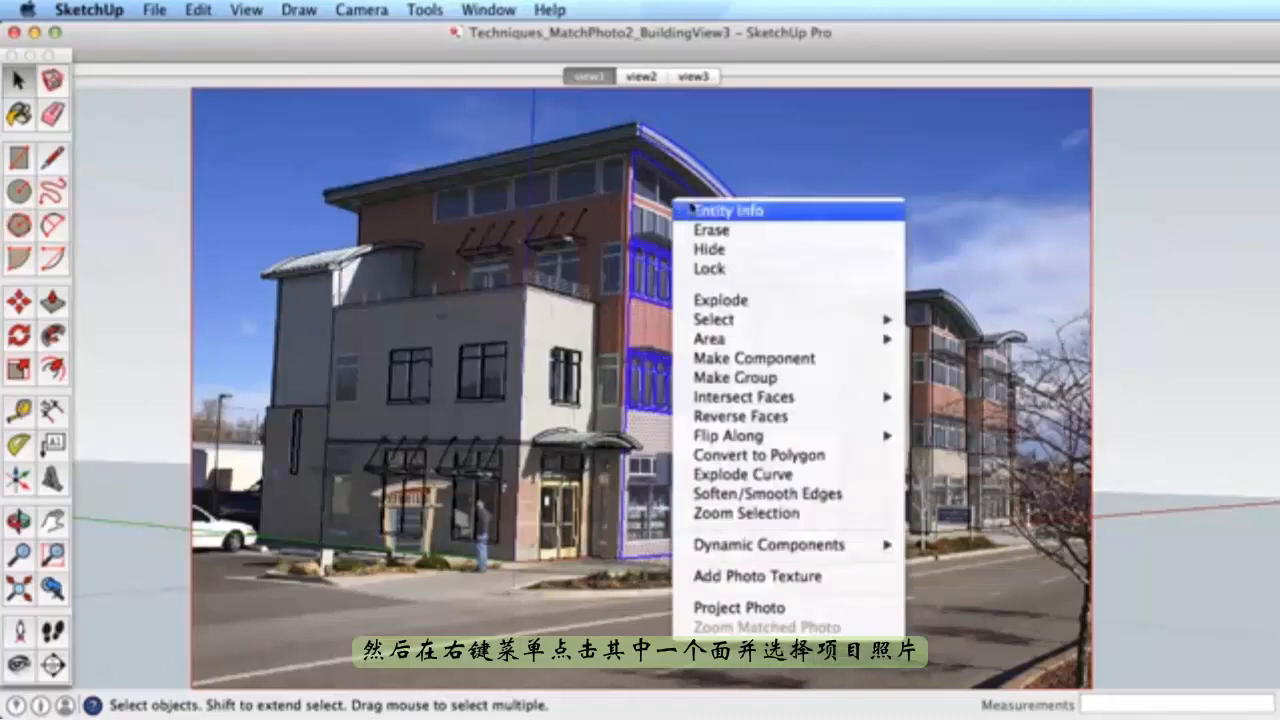
{"action": "left_click", "coordinate": [741, 608]}
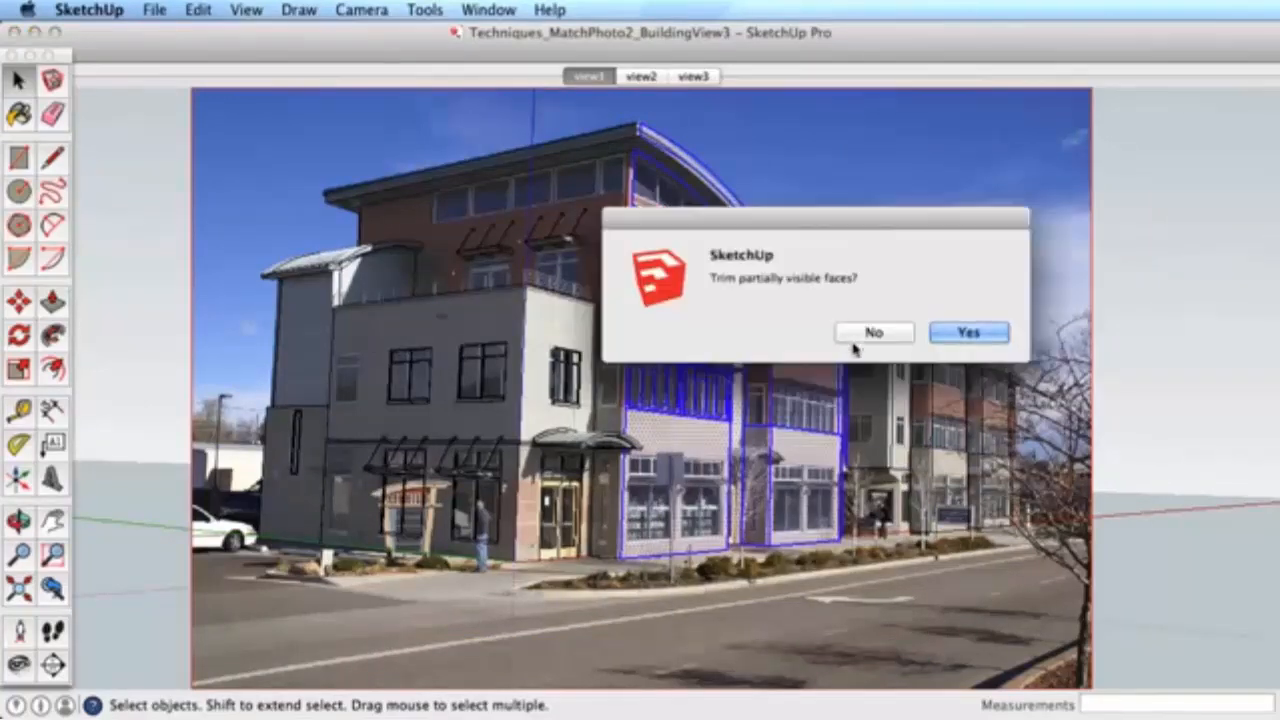
{"action": "left_click", "coordinate": [852, 345]}
- Orbit to inspect the textured facades, then return to the view1 scene
{"action": "key", "text": "o"}
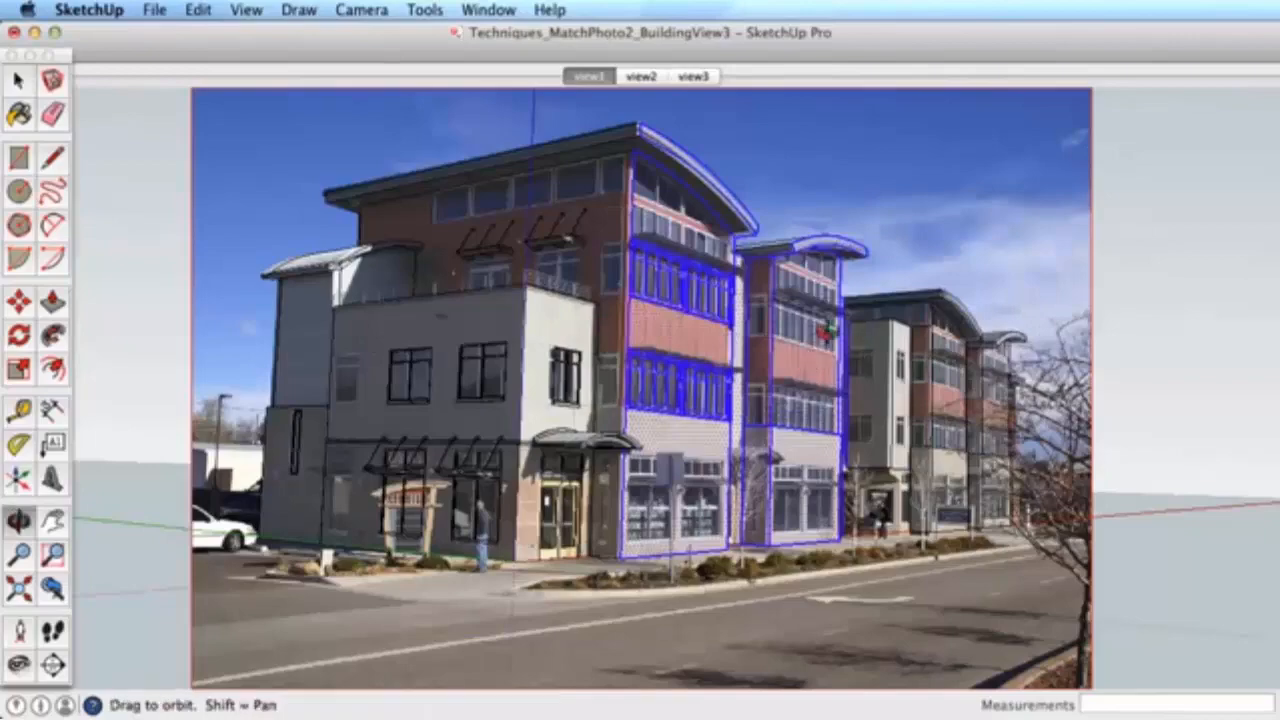
{"action": "left_click_drag", "start_coordinate": [822, 343], "coordinate": [798, 360]}
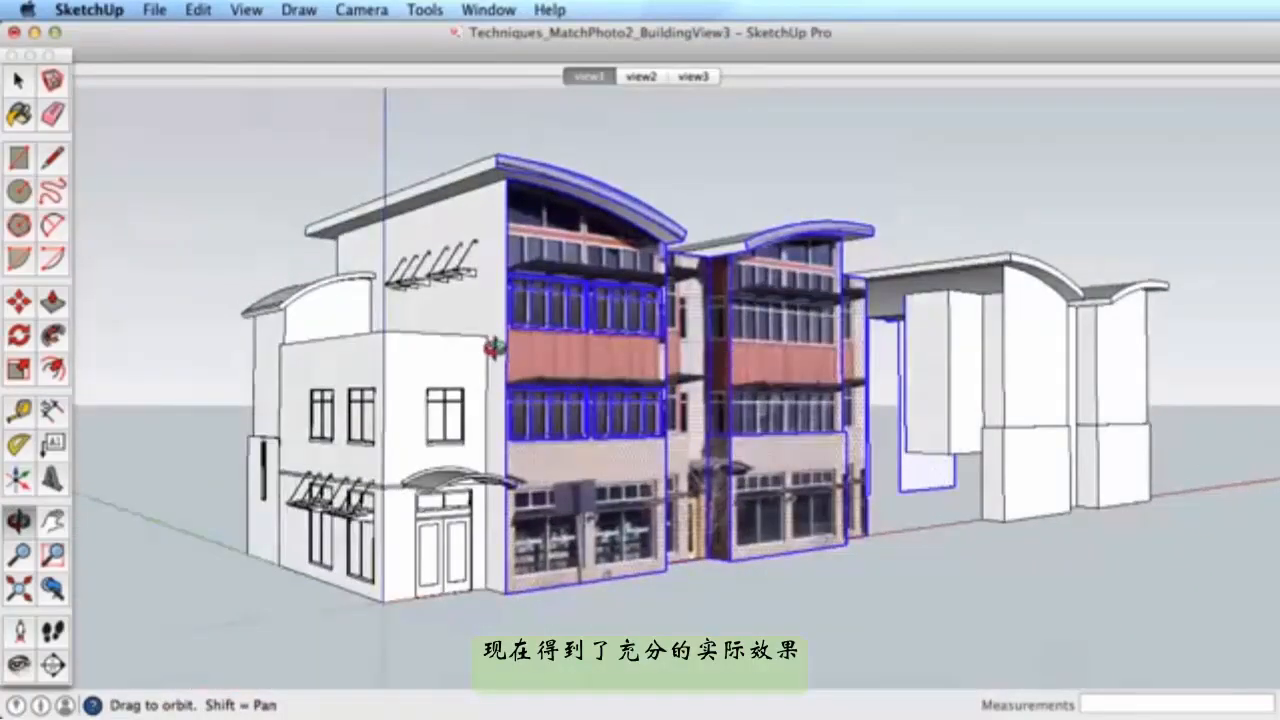
{"action": "left_click_drag", "start_coordinate": [493, 347], "coordinate": [587, 373]}
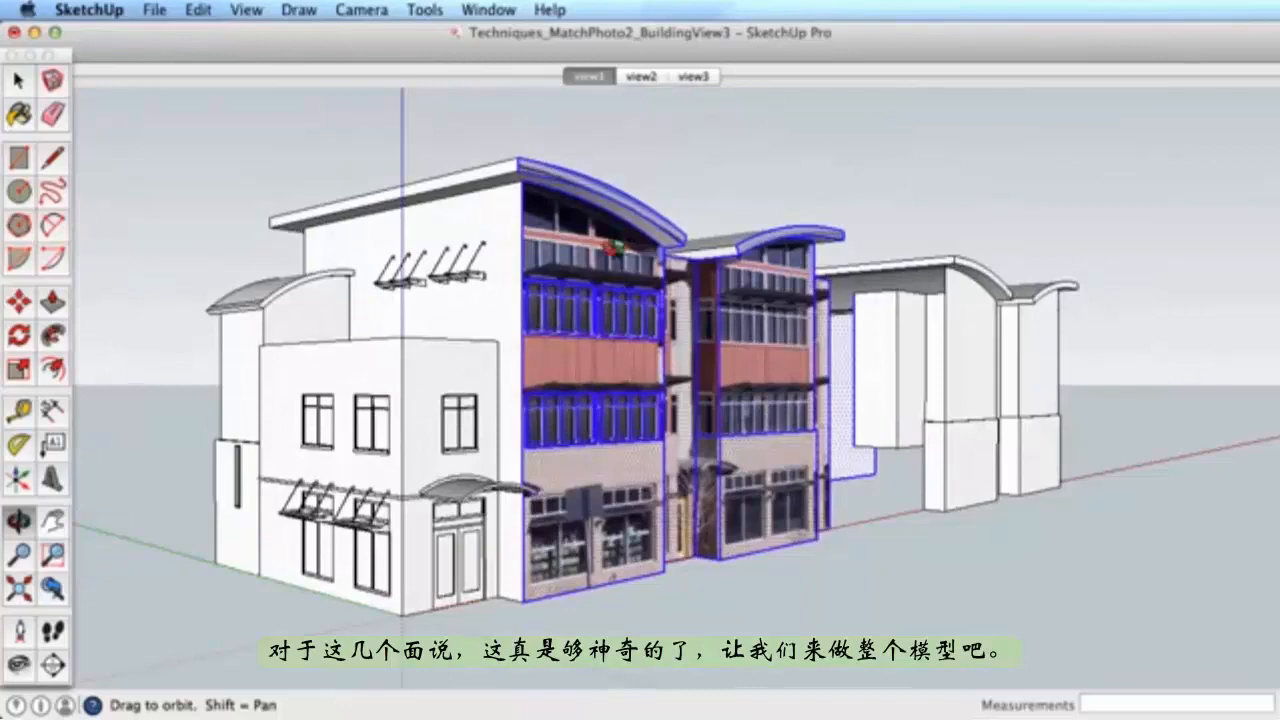
{"action": "left_click", "coordinate": [589, 76]}
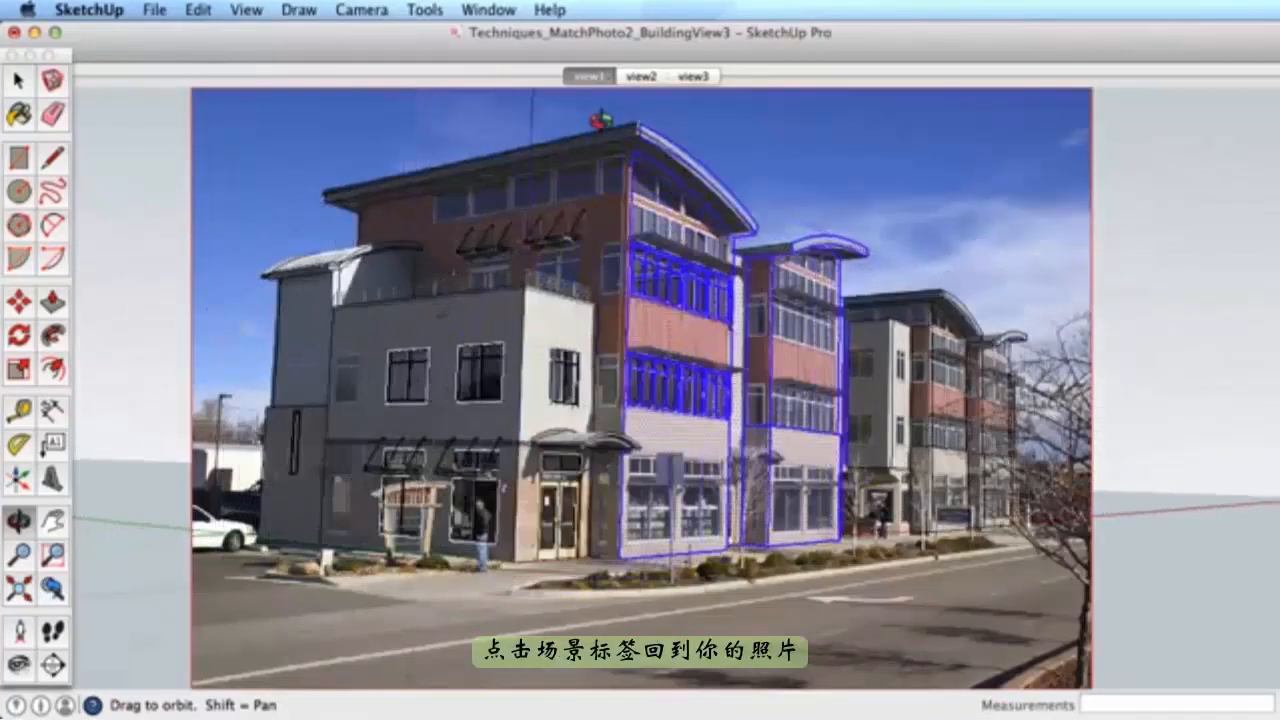
- Project the view1 photo onto the whole building, declining to overwrite textures or trim faces
{"action": "key", "text": "space"}
{"action": "left_click", "coordinate": [208, 111]}
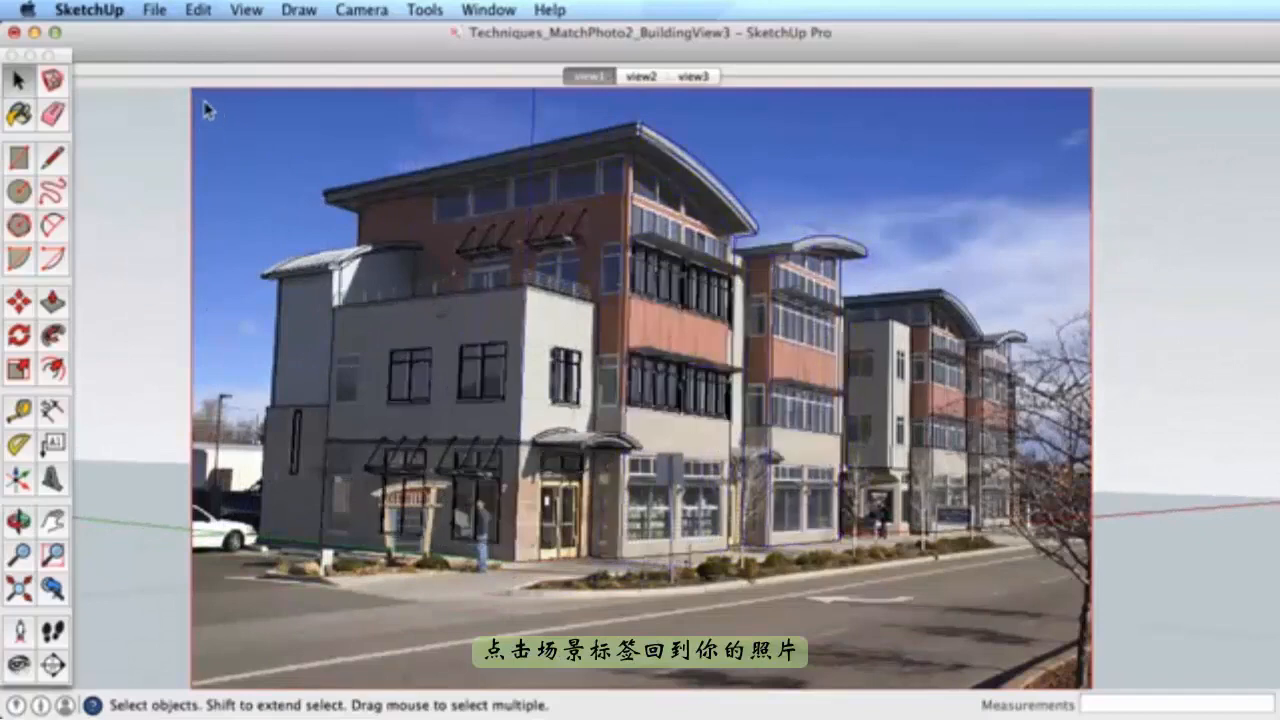
{"action": "left_click_drag", "start_coordinate": [655, 180], "coordinate": [1050, 600]}
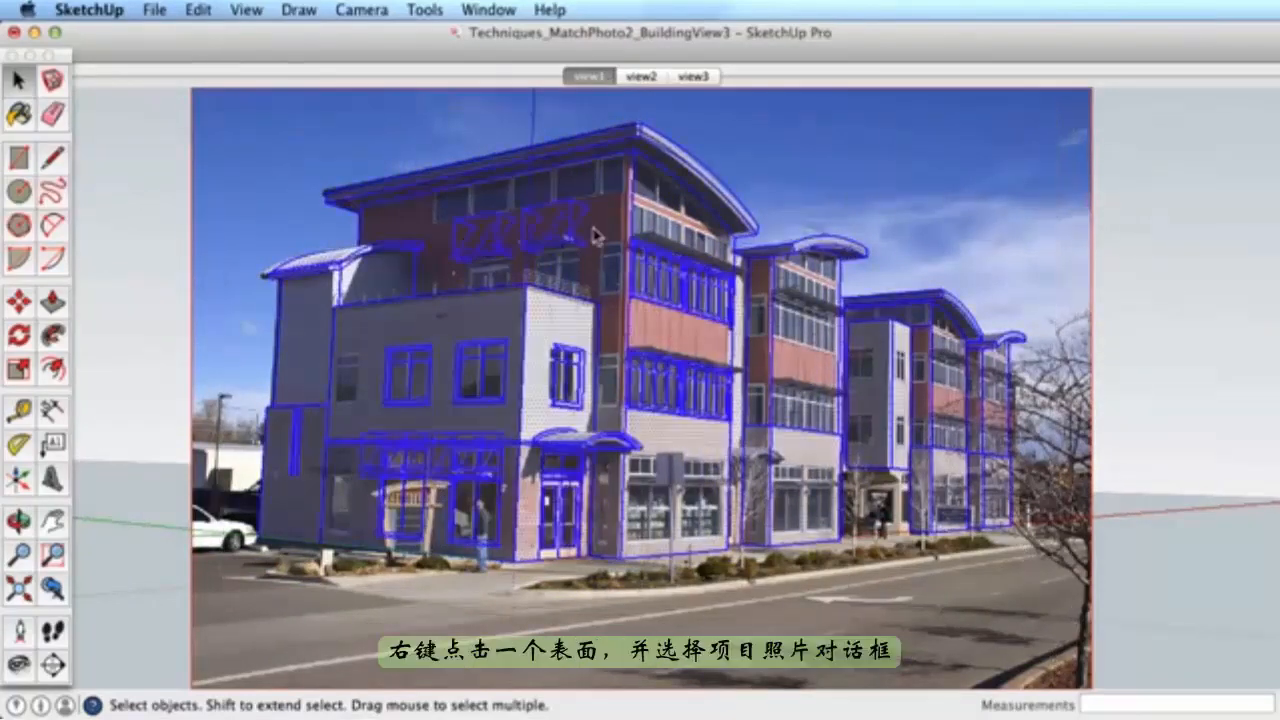
{"action": "right_click", "coordinate": [612, 188]}
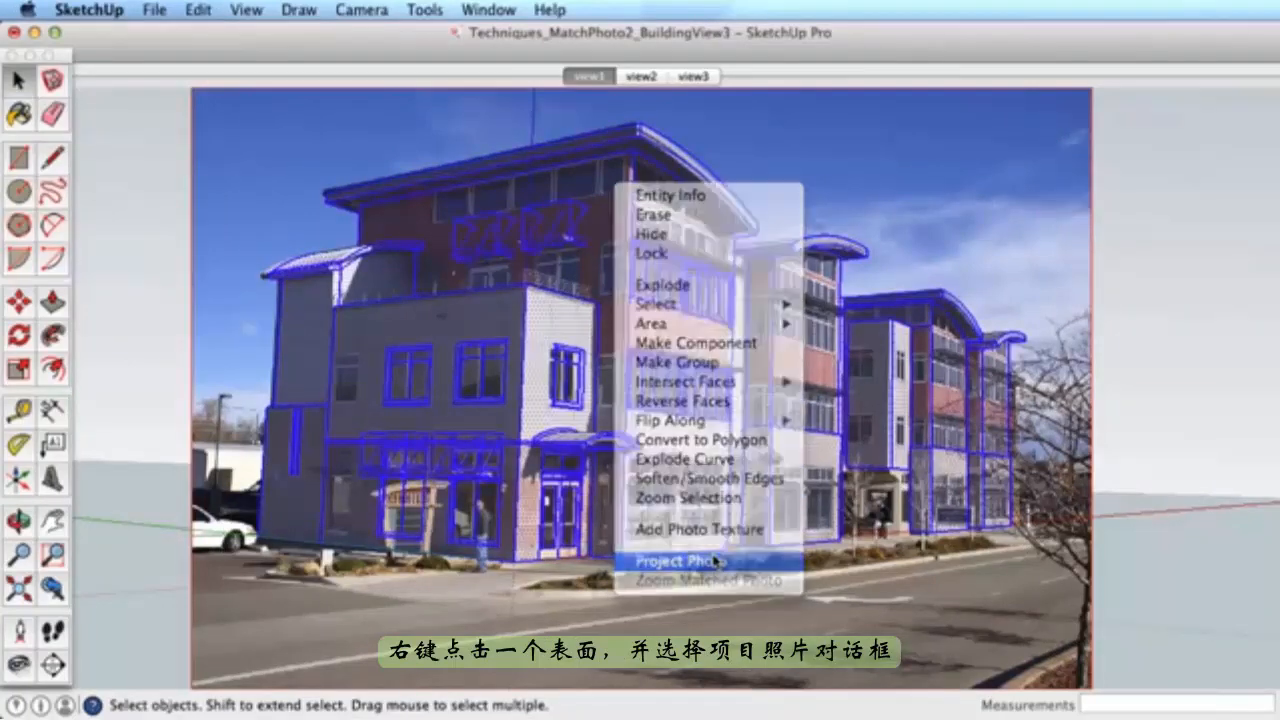
{"action": "left_click", "coordinate": [715, 562]}
{"action": "left_click", "coordinate": [878, 332]}
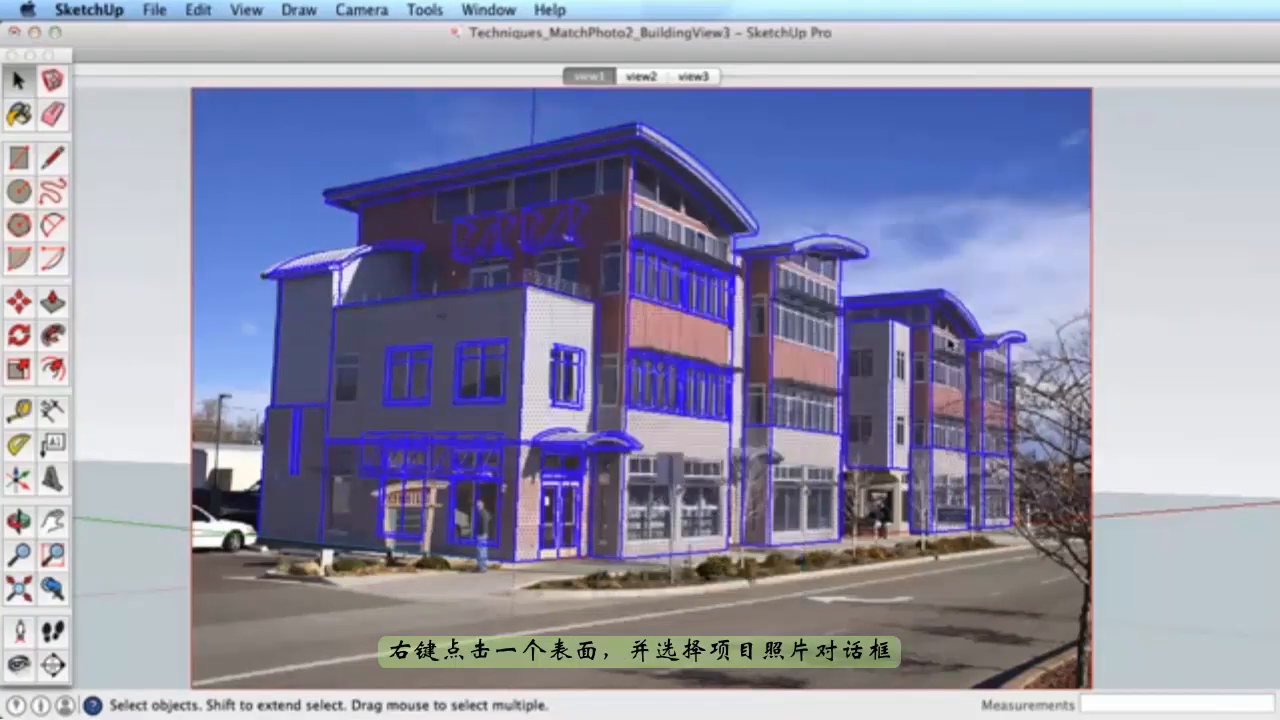
{"action": "left_click", "coordinate": [876, 333]}
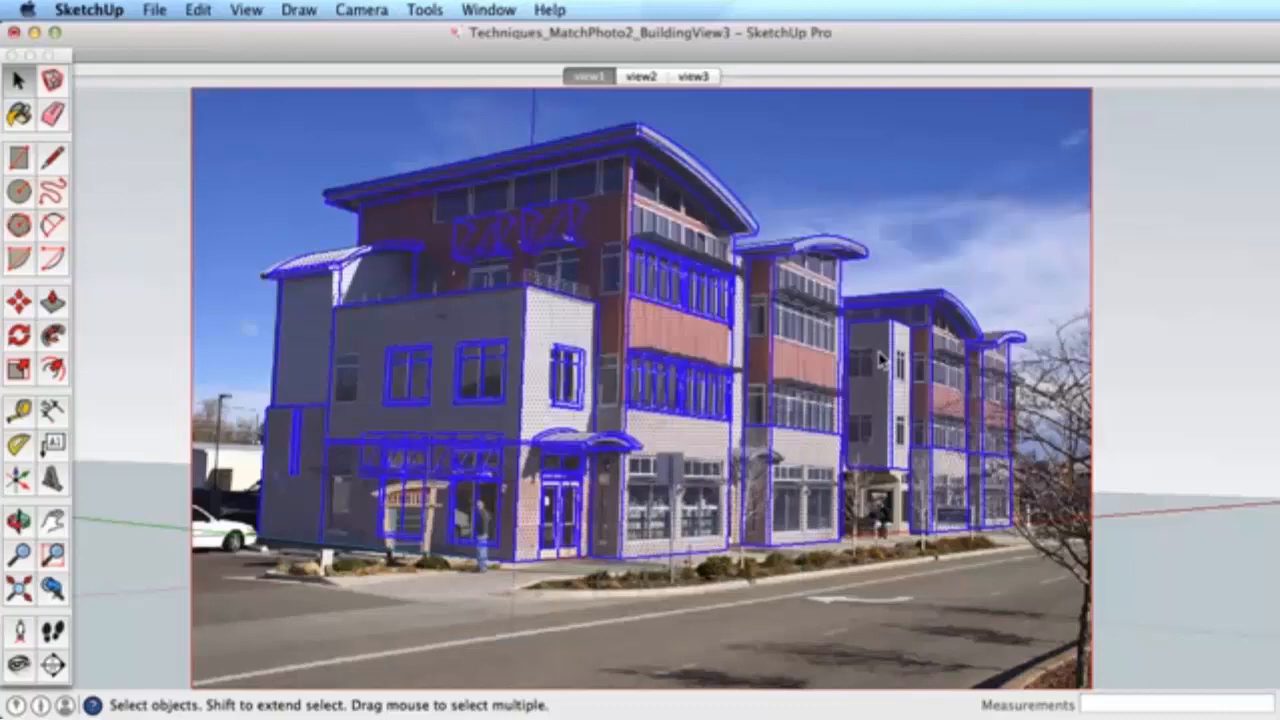
- Orbit around to inspect the textured building, then switch to the view2 scene
{"action": "middle_click_drag", "start_coordinate": [503, 312], "coordinate": [583, 349]}
{"action": "scroll", "coordinate": [488, 322], "scroll_direction": "up", "scroll_amount": 5}
{"action": "middle_click_drag", "start_coordinate": [486, 326], "coordinate": [563, 294]}
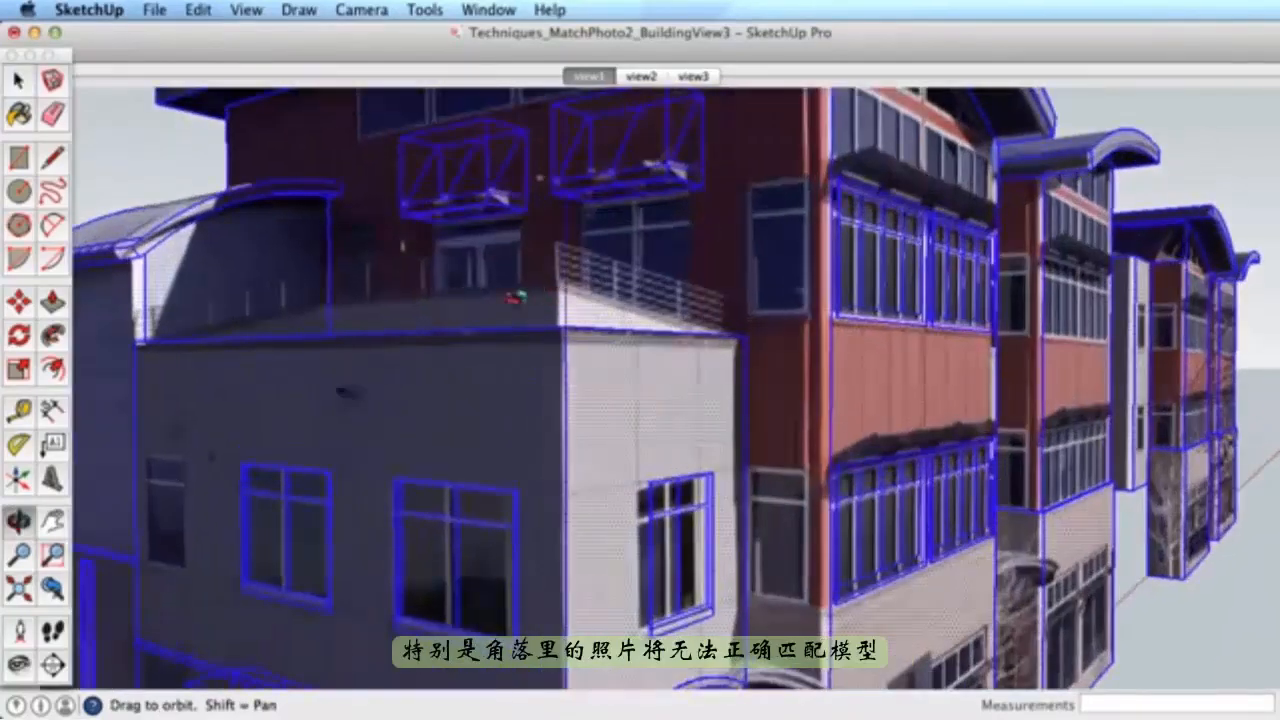
{"action": "scroll", "coordinate": [690, 340], "scroll_direction": "down", "scroll_amount": 8}
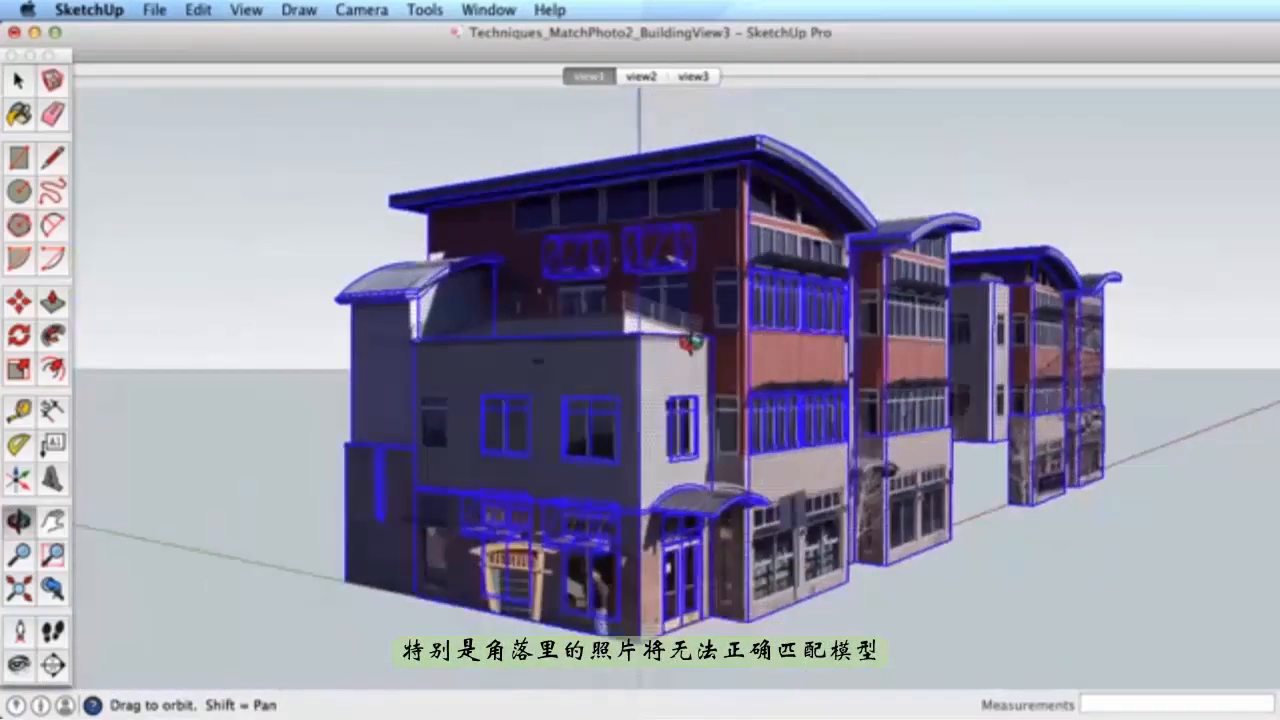
{"action": "left_click_drag", "start_coordinate": [790, 400], "coordinate": [716, 330]}
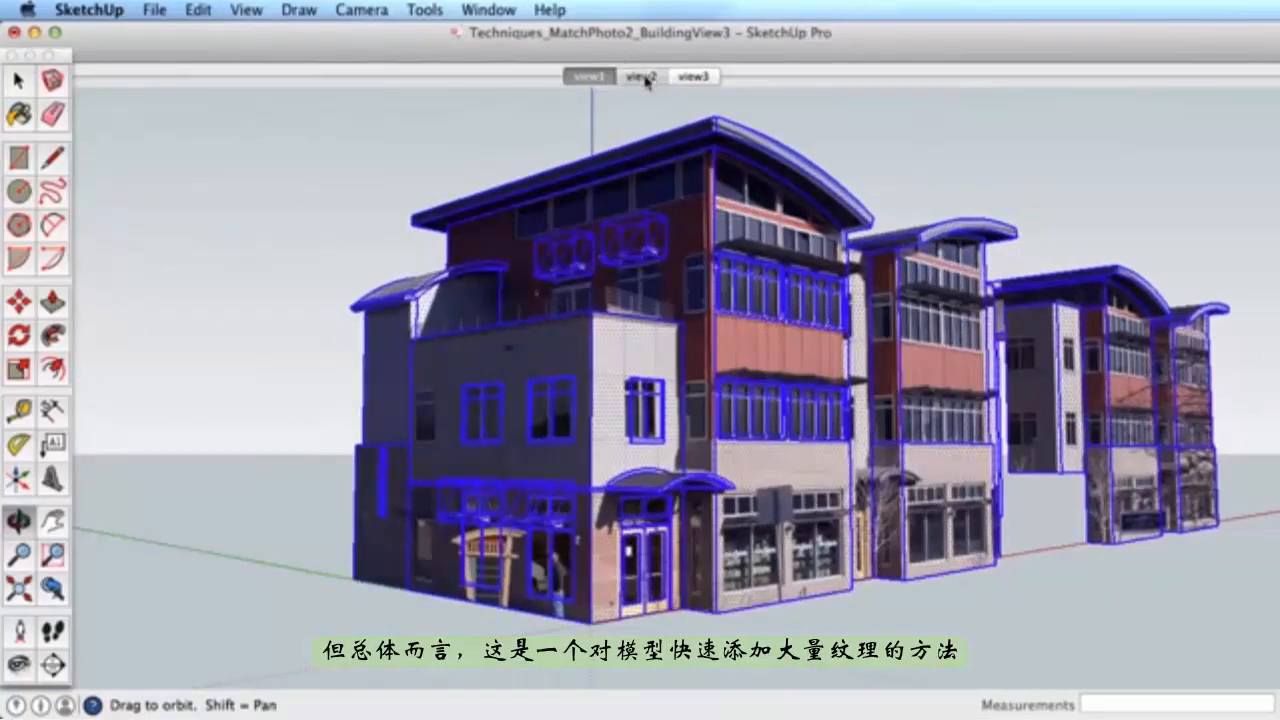
{"action": "left_click_drag", "start_coordinate": [802, 345], "coordinate": [758, 336]}
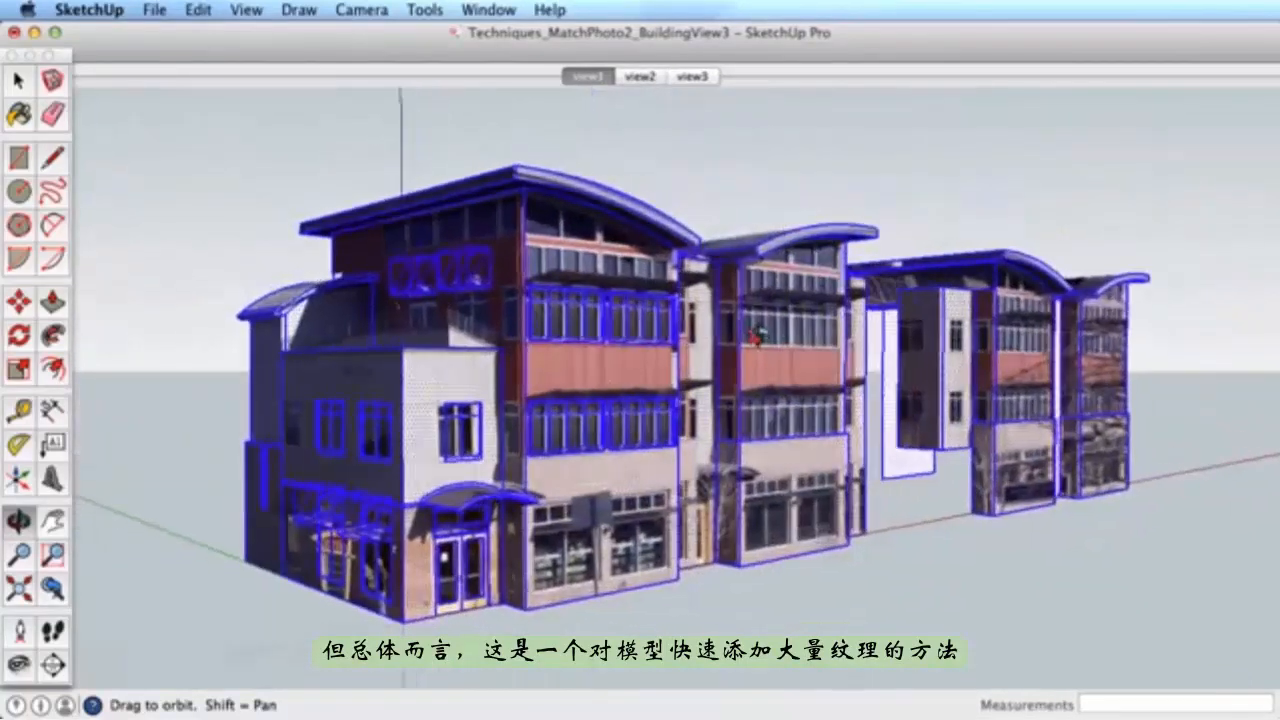
{"action": "left_click_drag", "start_coordinate": [664, 256], "coordinate": [747, 272]}
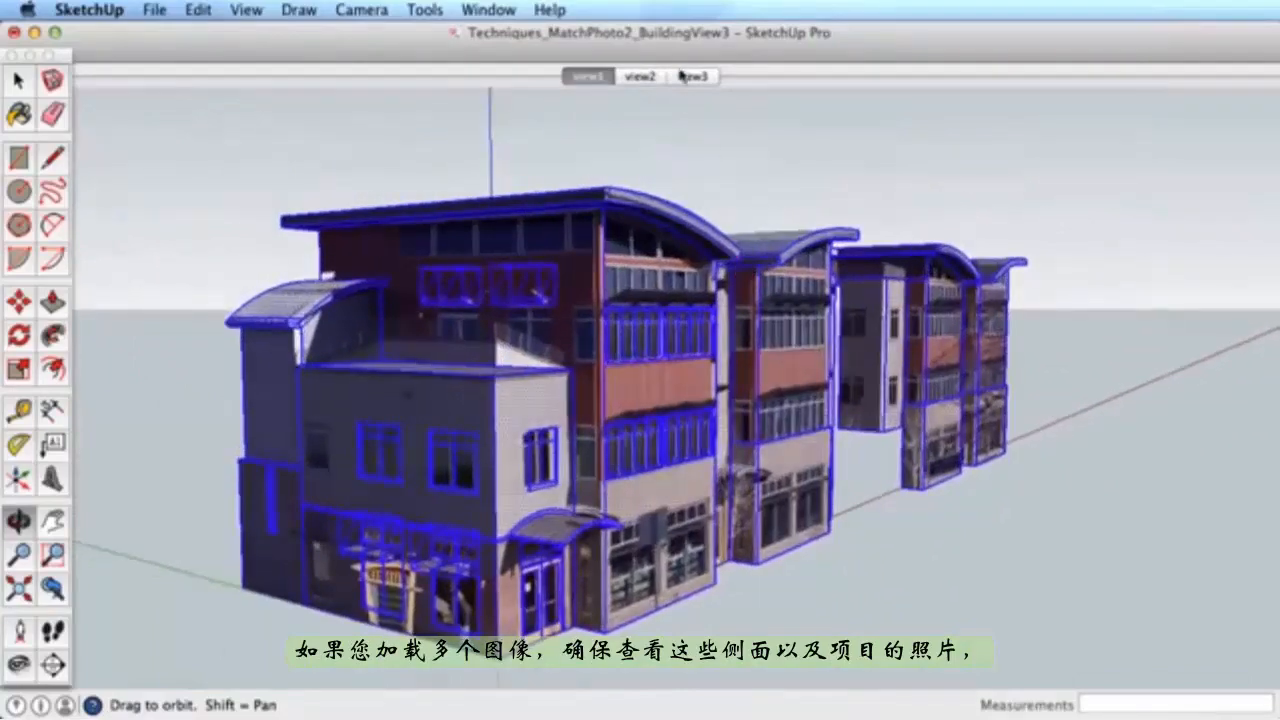
{"action": "left_click", "coordinate": [643, 77]}
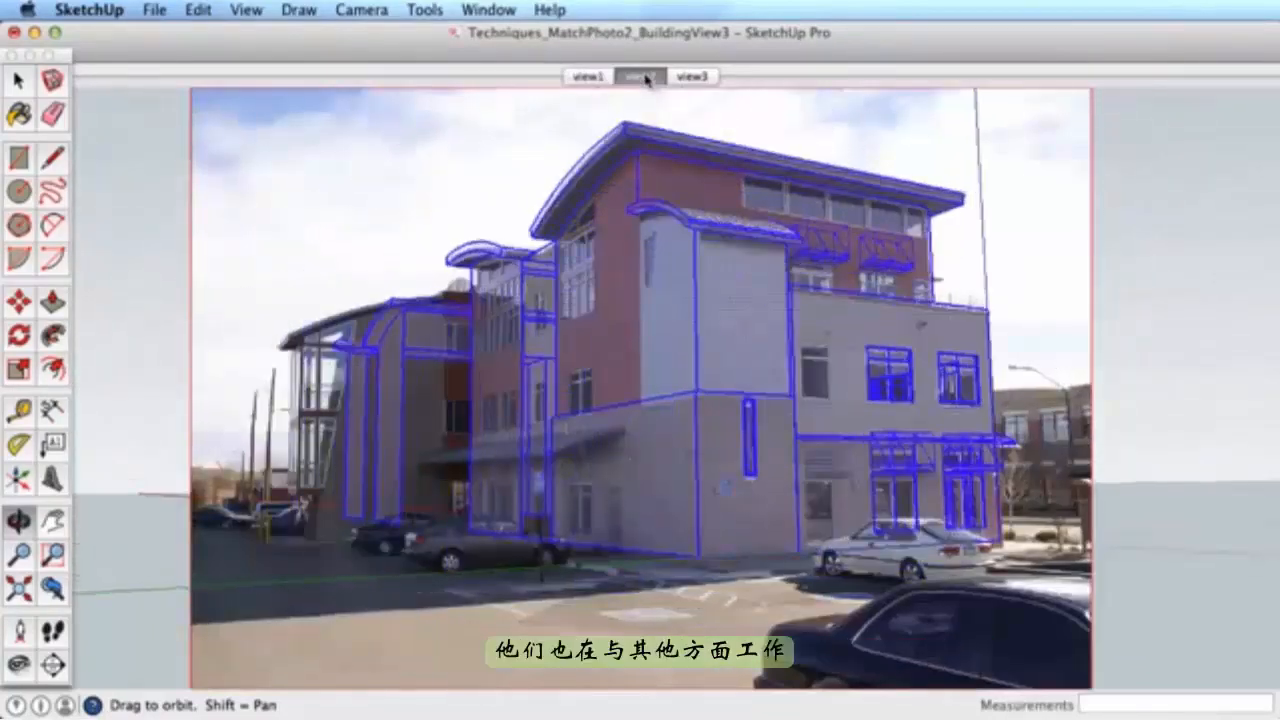
- Project the view2 matched photo onto the selected building face, overwriting materials and trimming faces
{"action": "key", "text": "space"}
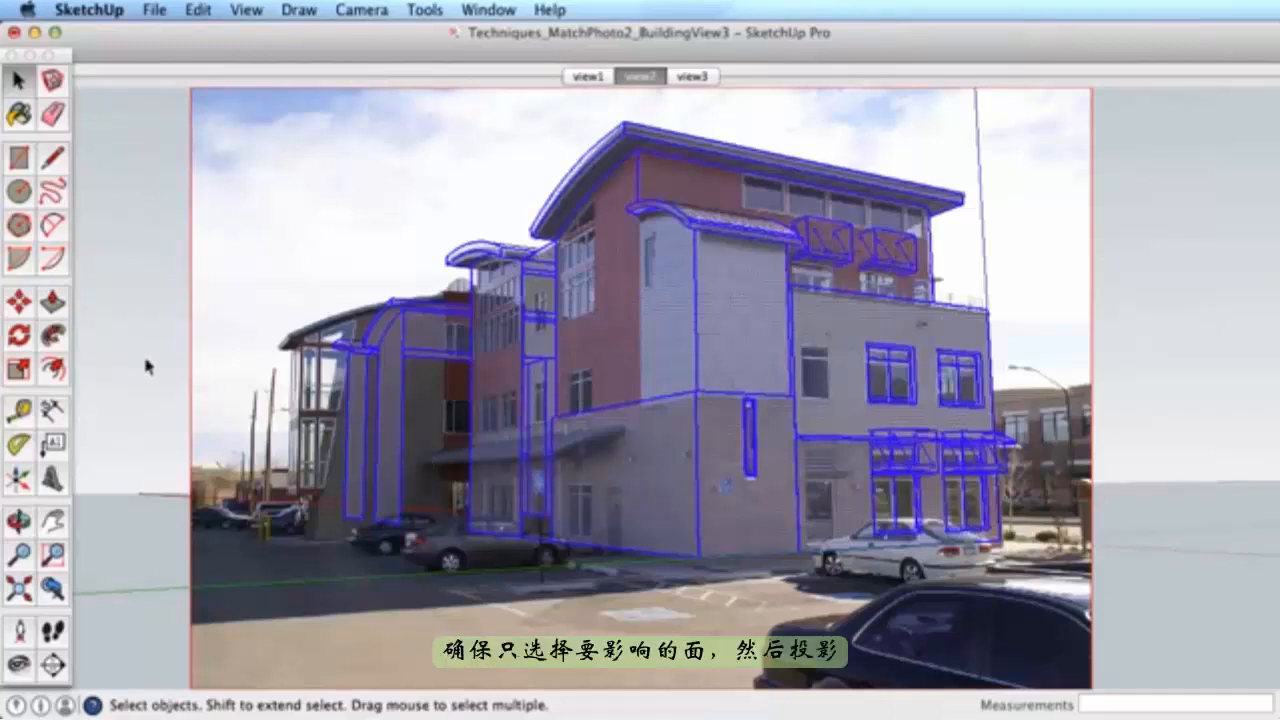
{"action": "left_click", "coordinate": [355, 385]}
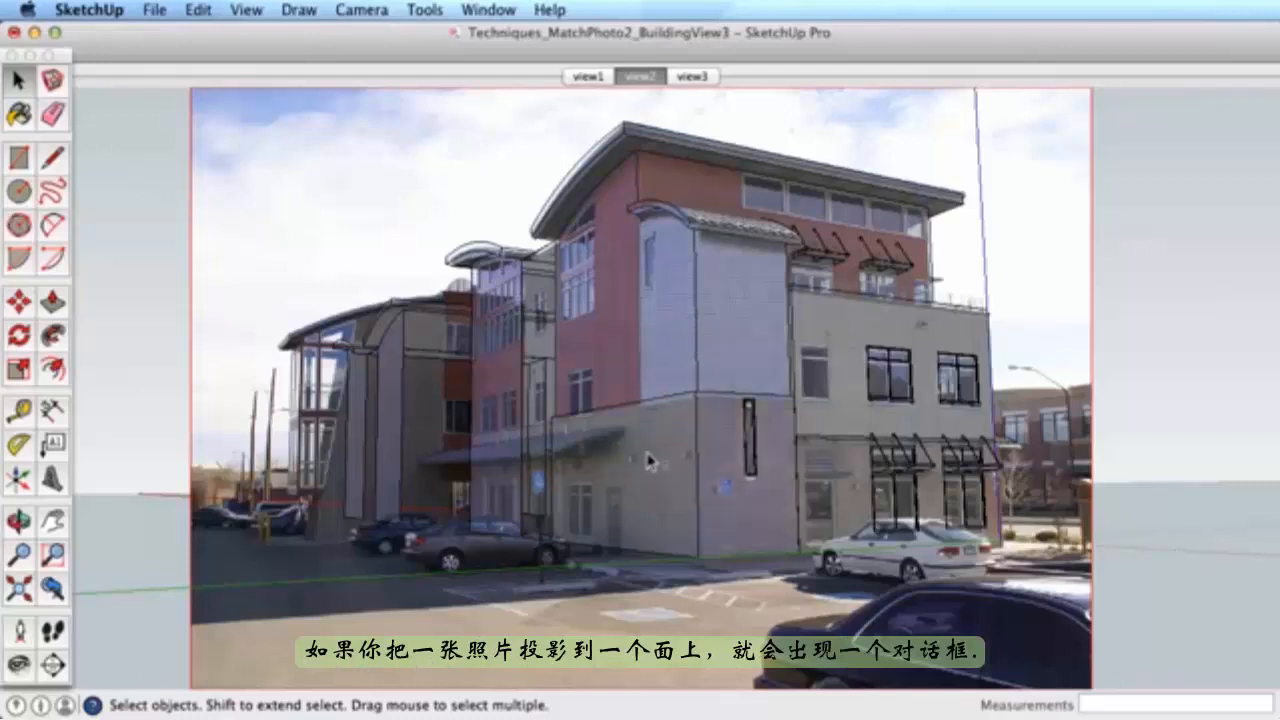
{"action": "right_click", "coordinate": [692, 180]}
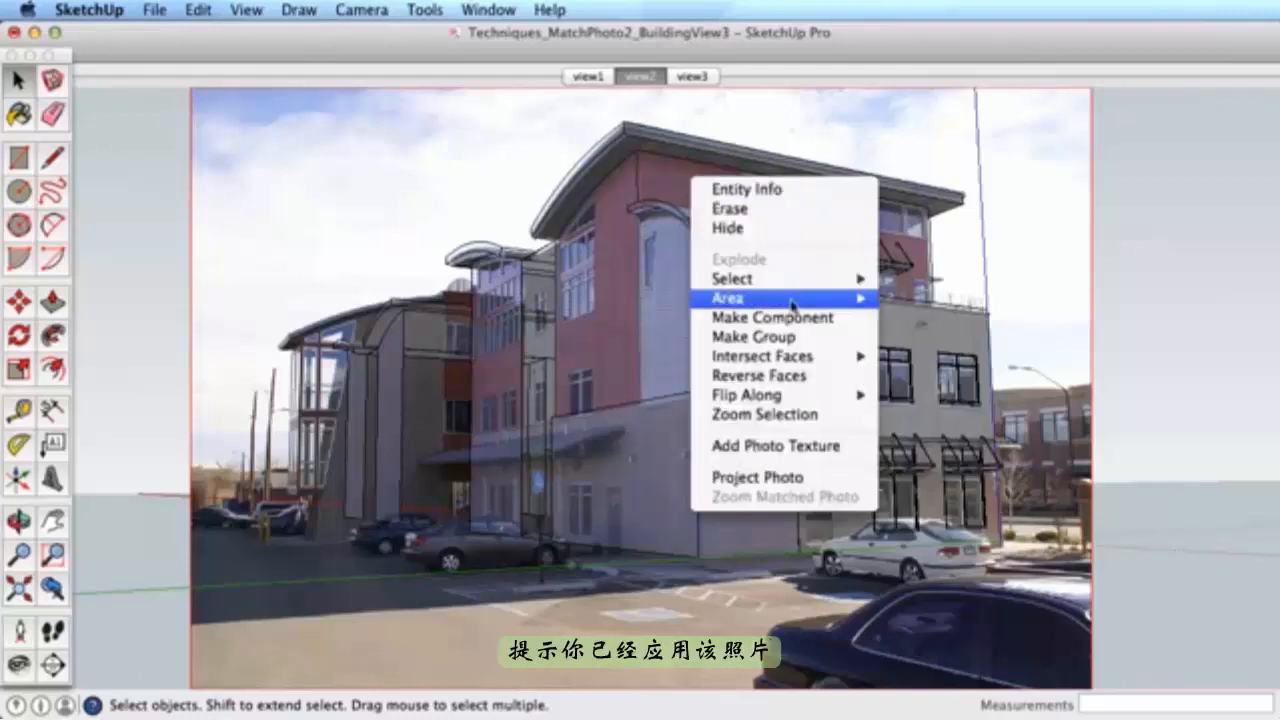
{"action": "left_click", "coordinate": [788, 480]}
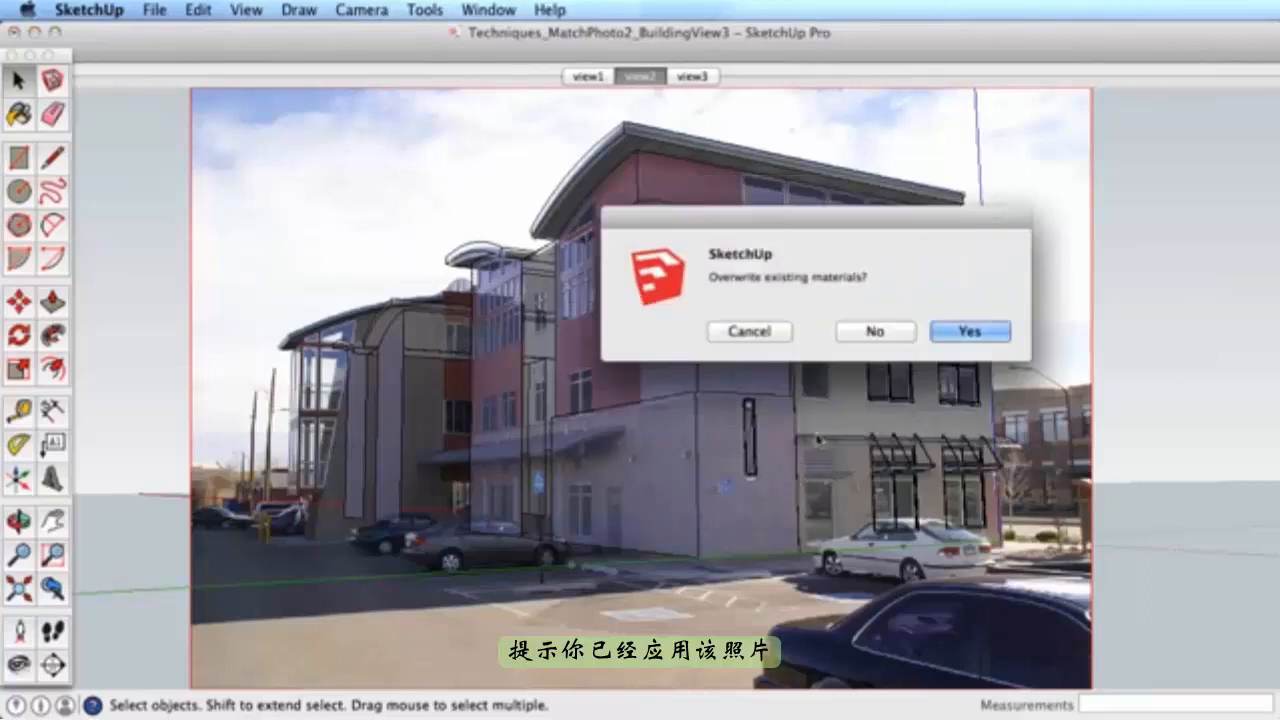
{"action": "left_click", "coordinate": [970, 331]}
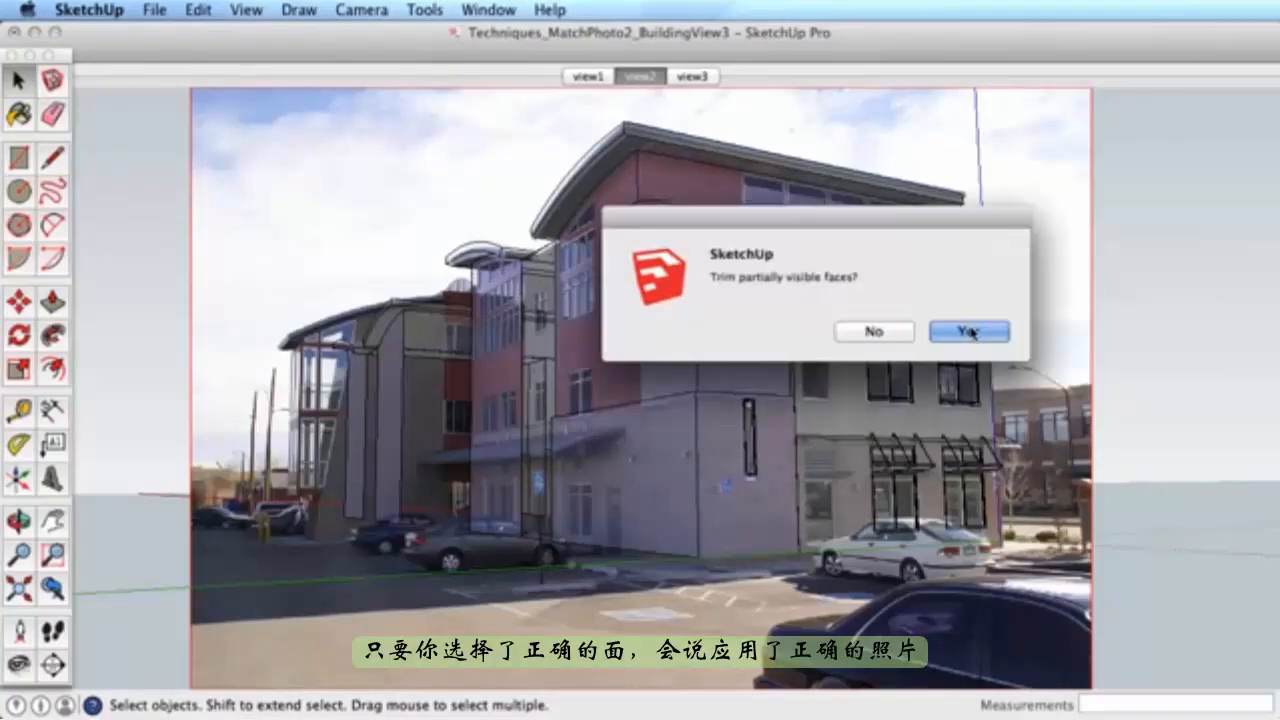
{"action": "left_click", "coordinate": [940, 333]}
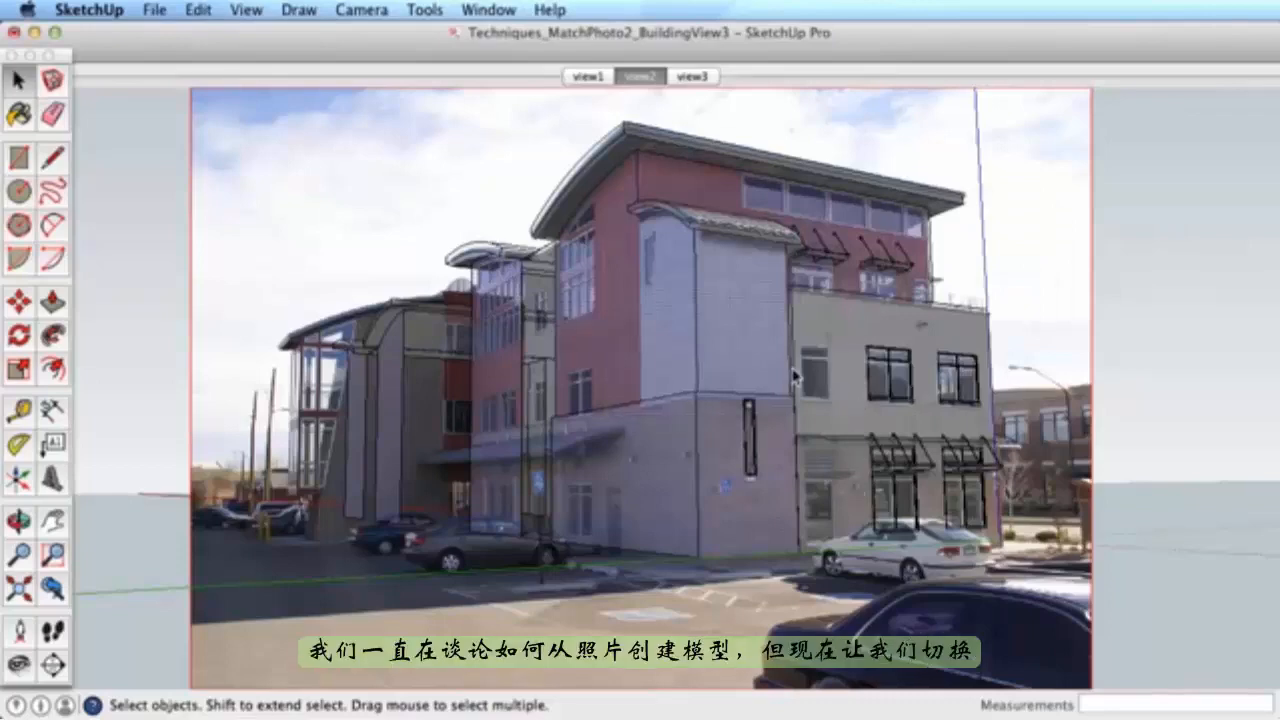
- Orbit around the building to inspect the newly projected photo texture
{"action": "key", "text": "o"}
{"action": "left_click_drag", "start_coordinate": [824, 328], "coordinate": [820, 300]}
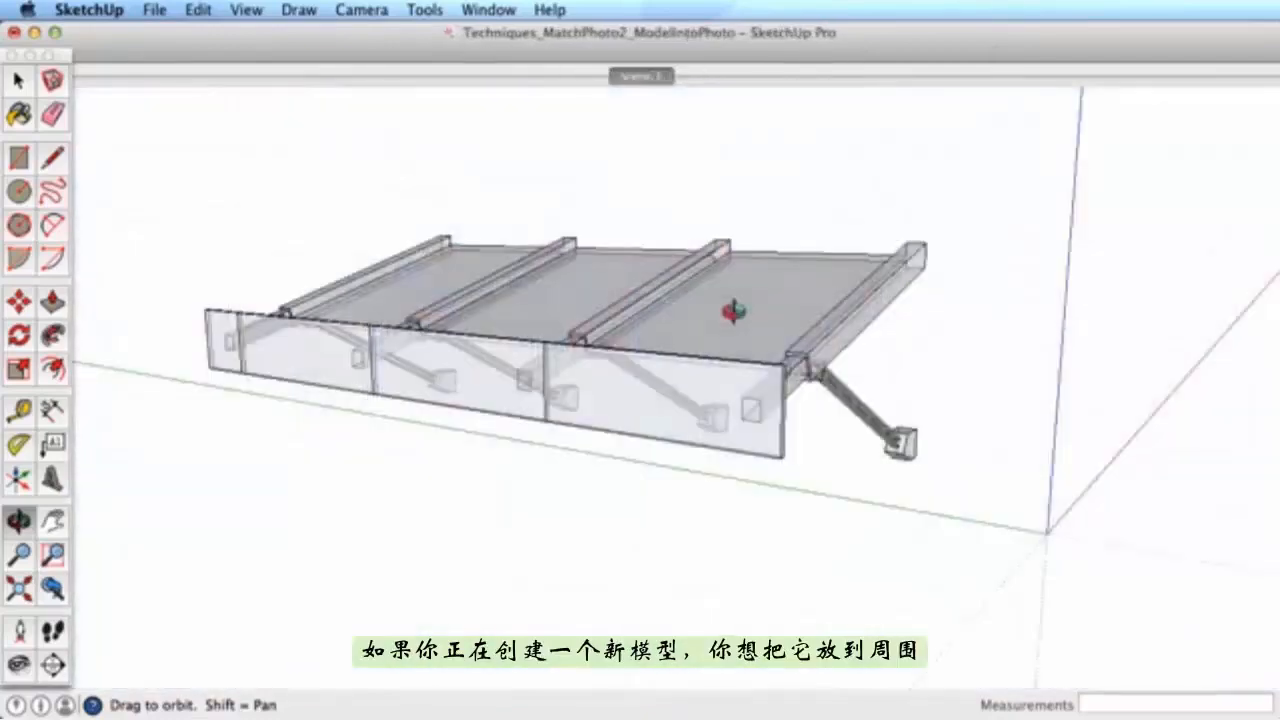
{"action": "left_click_drag", "start_coordinate": [733, 313], "coordinate": [746, 380]}
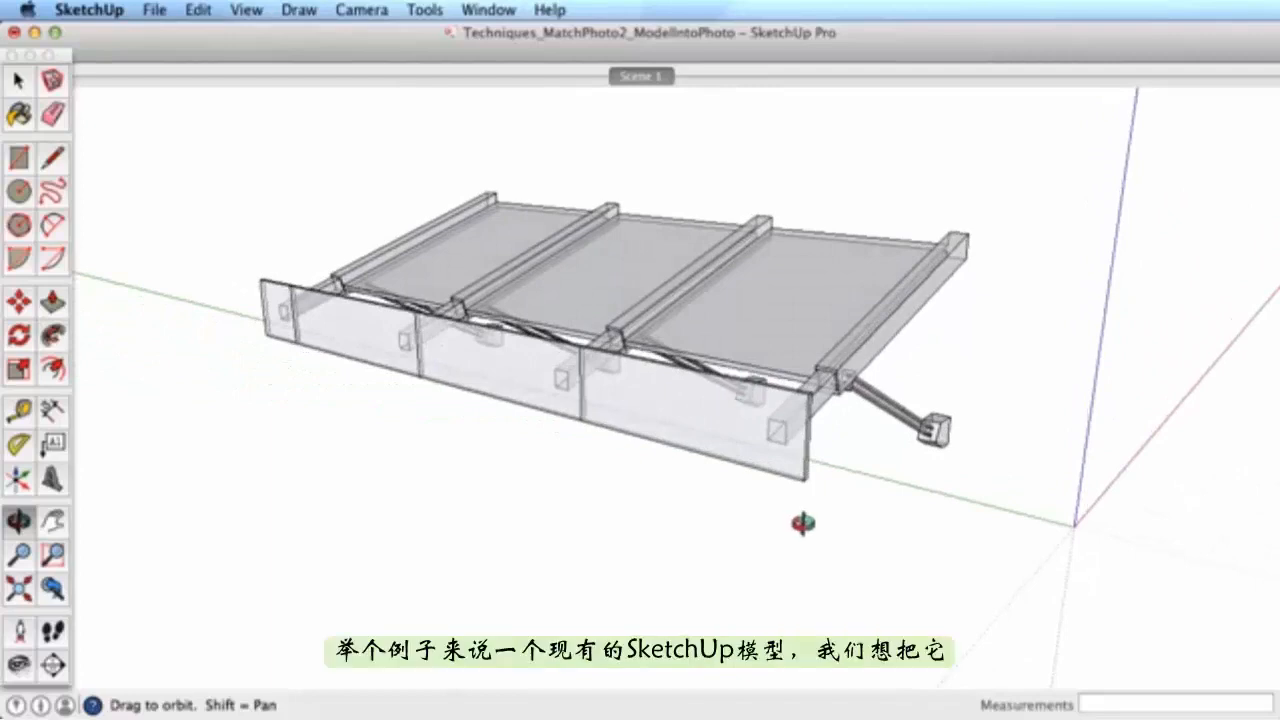
- Orbit the awning to a low, front-on angle, comparing it against the view3.jpg street photo
{"action": "left_click_drag", "start_coordinate": [773, 443], "coordinate": [731, 449]}
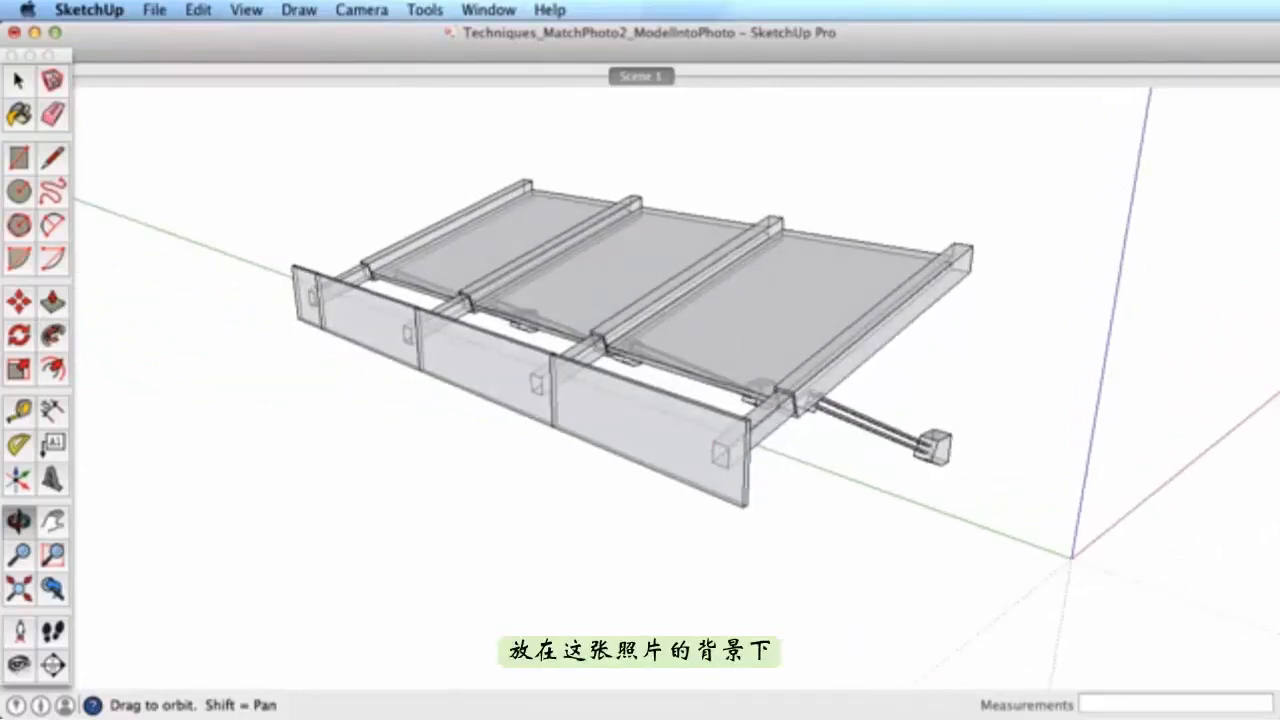
{"action": "left_click", "coordinate": [752, 717]}
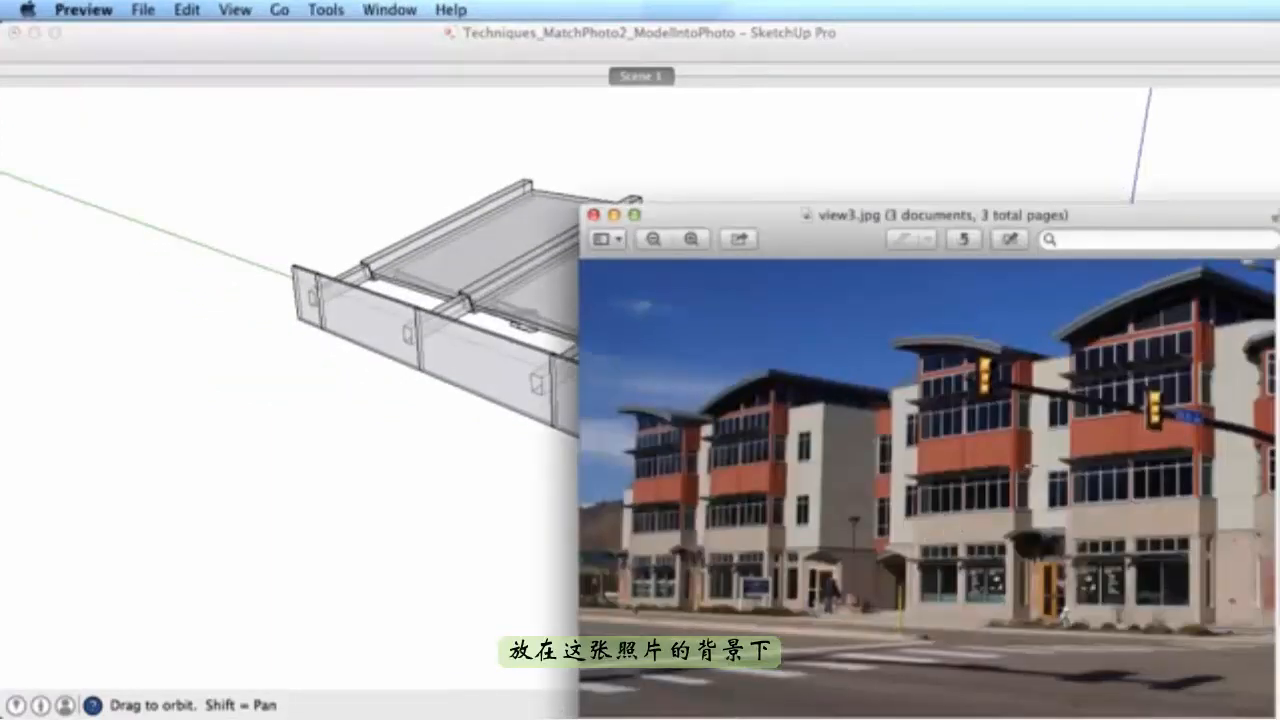
{"action": "left_click", "coordinate": [477, 443]}
{"action": "mouse_move", "coordinate": [491, 437]}
{"action": "left_mouse_down"}
{"action": "mouse_move", "coordinate": [603, 409]}
{"action": "mouse_move", "coordinate": [657, 354]}
{"action": "mouse_move", "coordinate": [634, 349]}
{"action": "mouse_move", "coordinate": [611, 360]}
{"action": "mouse_move", "coordinate": [621, 366]}
{"action": "left_mouse_up"}
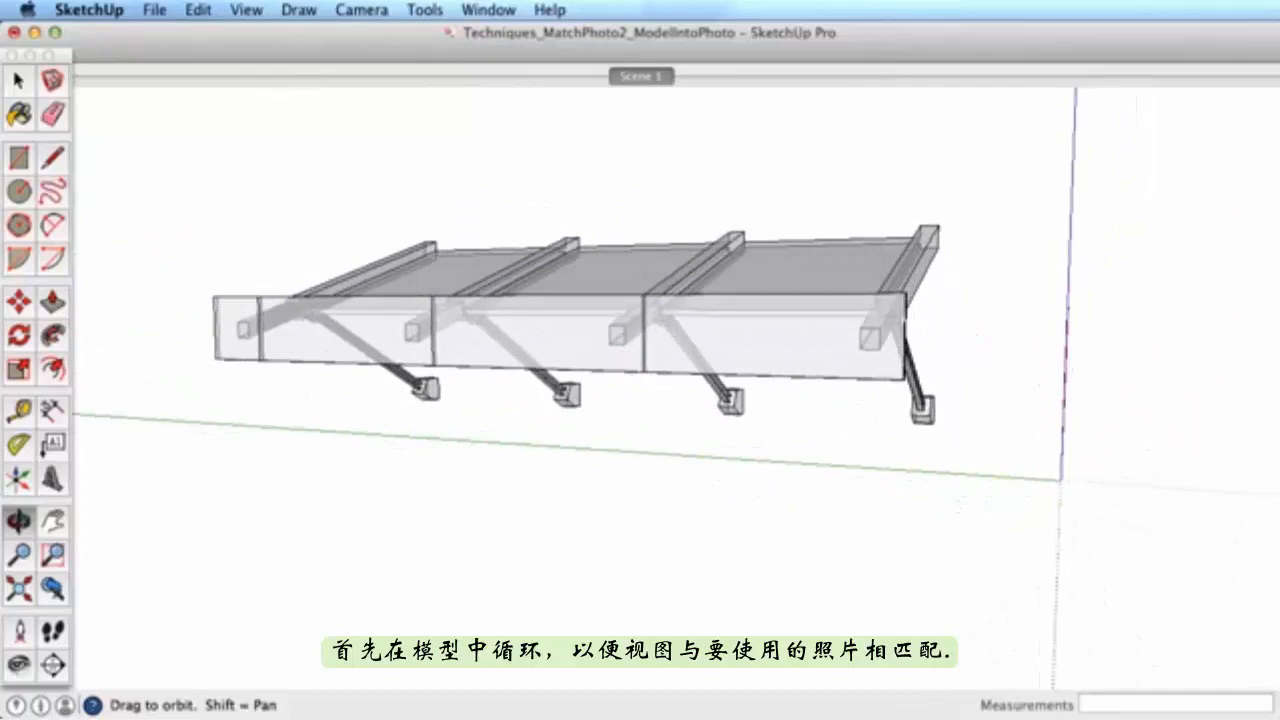
{"action": "key", "text": "super+Tab"}
{"action": "left_click", "coordinate": [371, 457]}
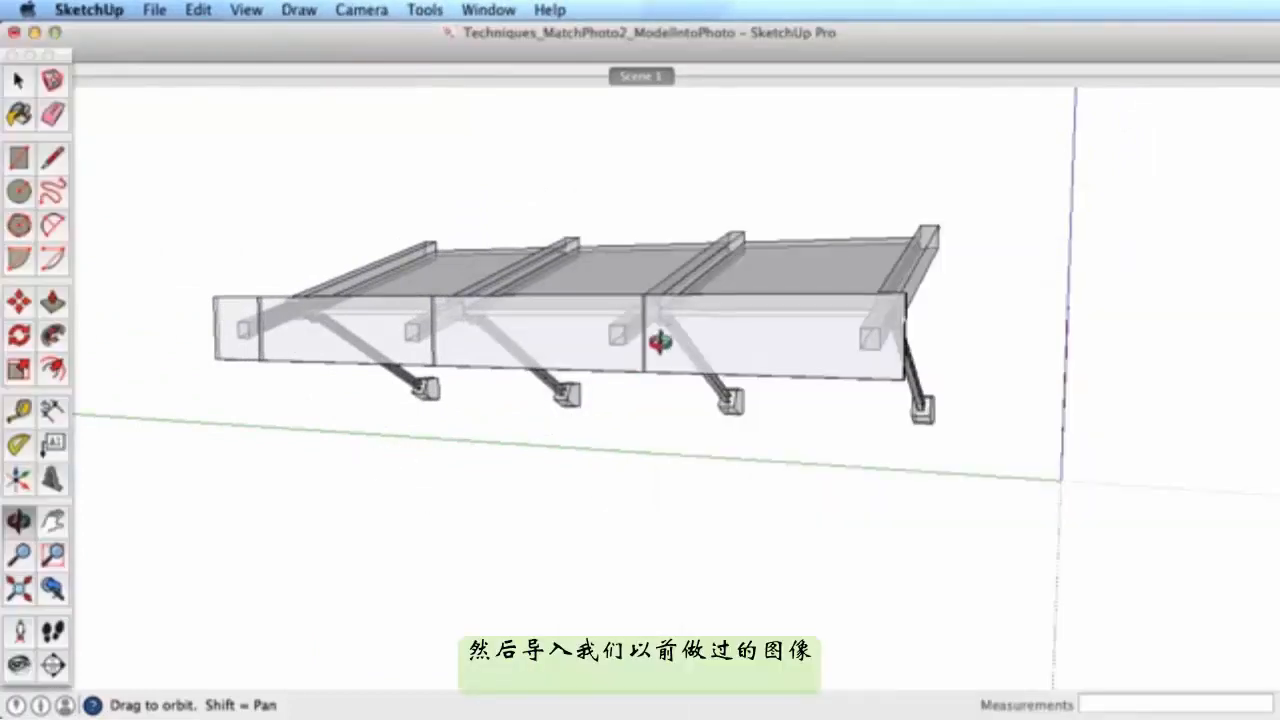
{"action": "mouse_move", "coordinate": [654, 337]}
{"action": "left_mouse_down"}
{"action": "mouse_move", "coordinate": [609, 337]}
{"action": "mouse_move", "coordinate": [572, 308]}
{"action": "left_mouse_up"}
{"action": "left_click", "coordinate": [150, 10]}
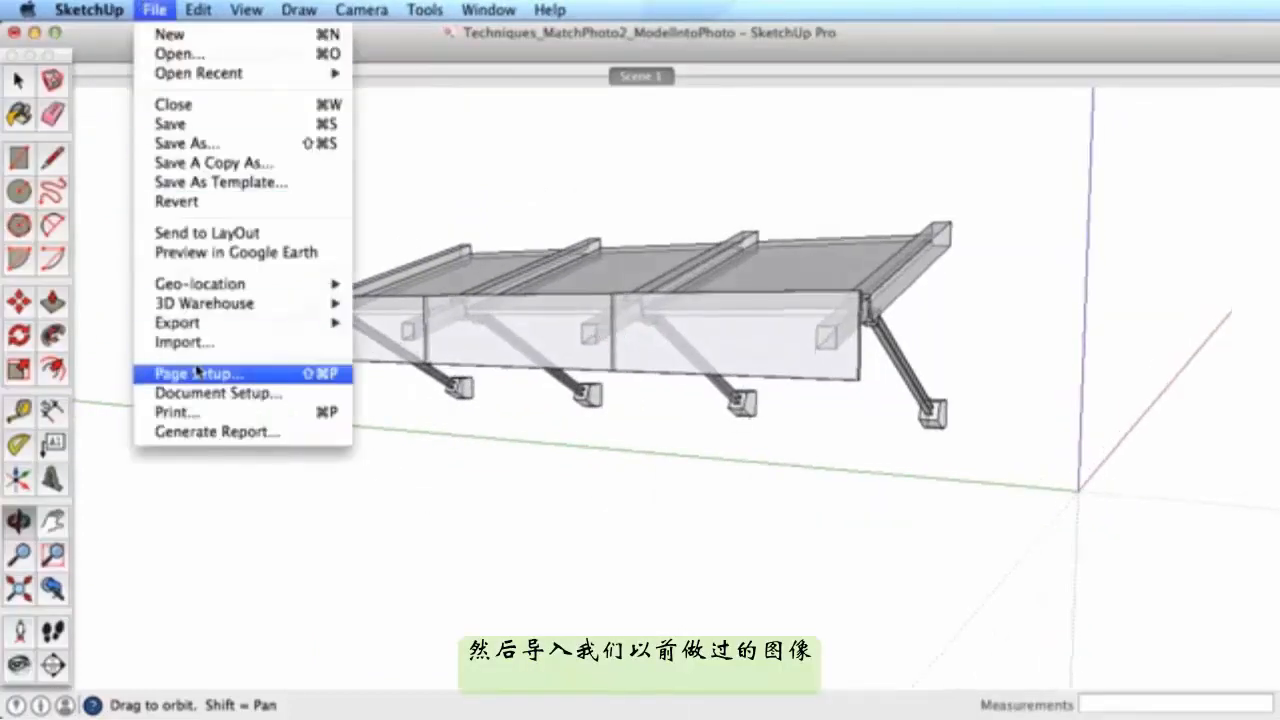
- Import view3.jpg using 'Use As New Matched Photo'
{"action": "left_click", "coordinate": [180, 342]}
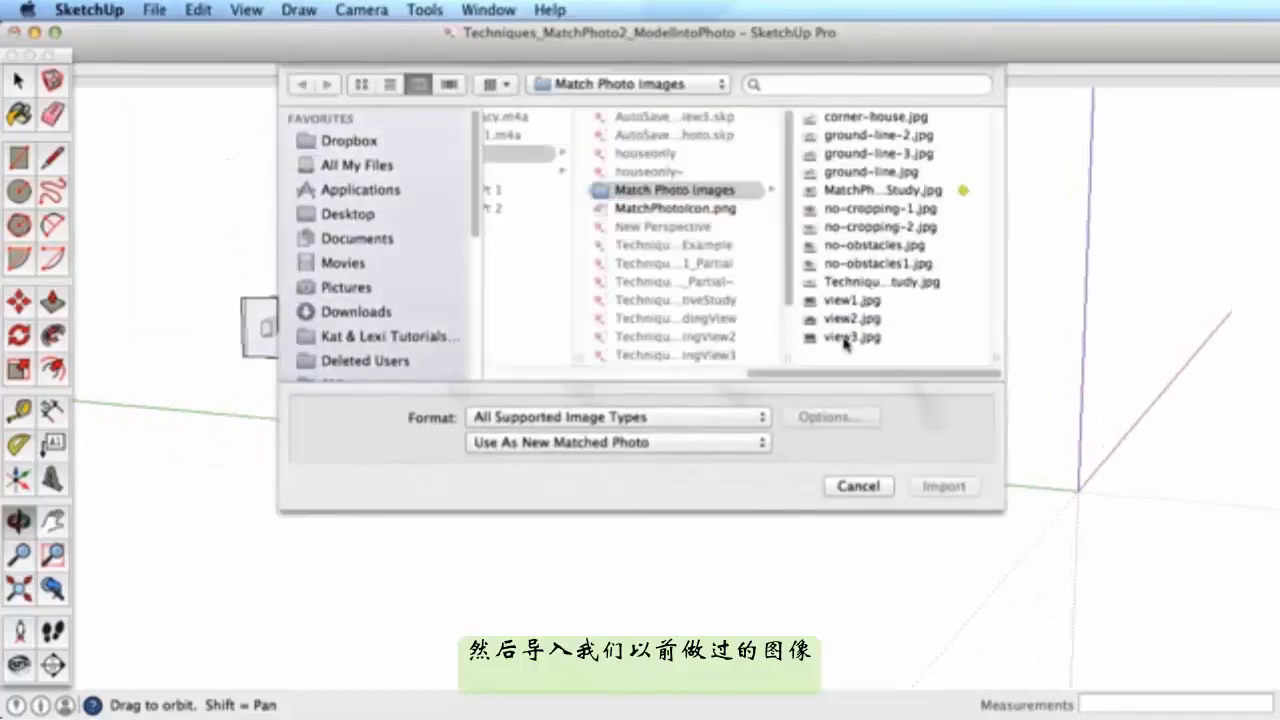
{"action": "left_click", "coordinate": [845, 340]}
{"action": "left_click", "coordinate": [693, 441]}
{"action": "left_click", "coordinate": [722, 442]}
{"action": "left_click", "coordinate": [944, 485]}
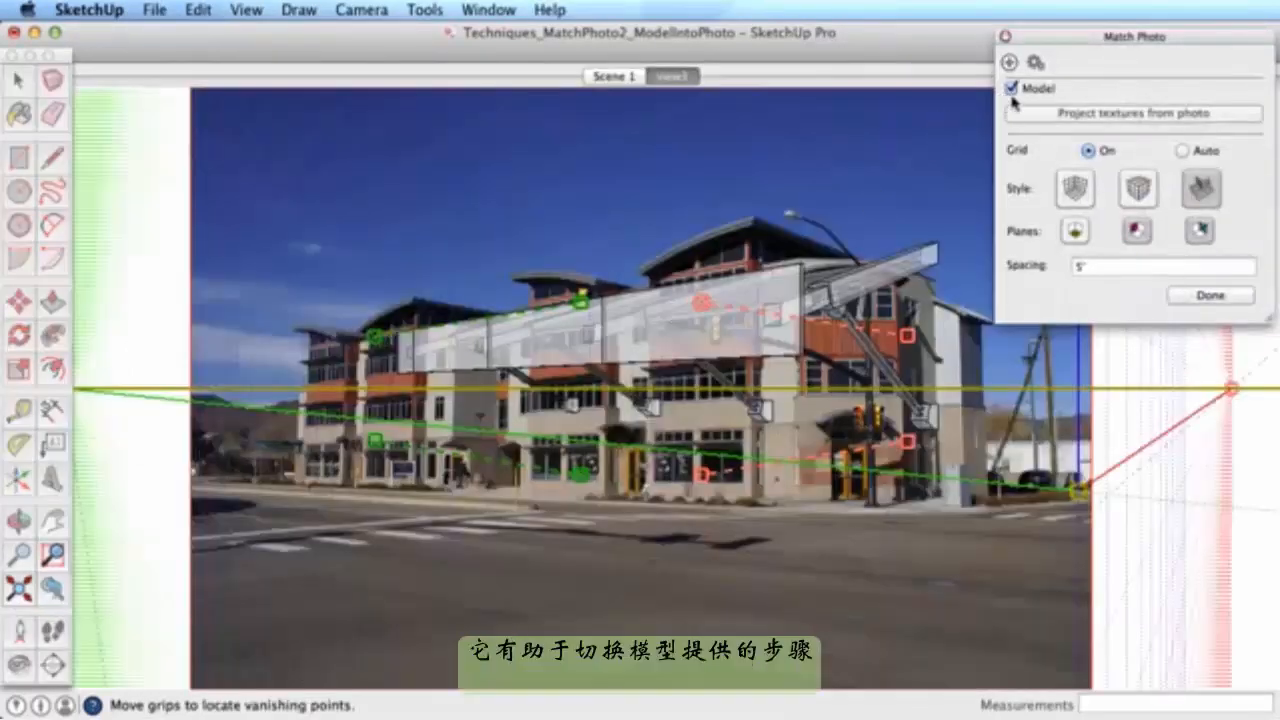
- Hide the model and align the green guides to the roofline and red guide to the central corner
{"action": "left_click", "coordinate": [1011, 88]}
{"action": "scroll", "coordinate": [594, 278], "scroll_direction": "up", "scroll_amount": 5}
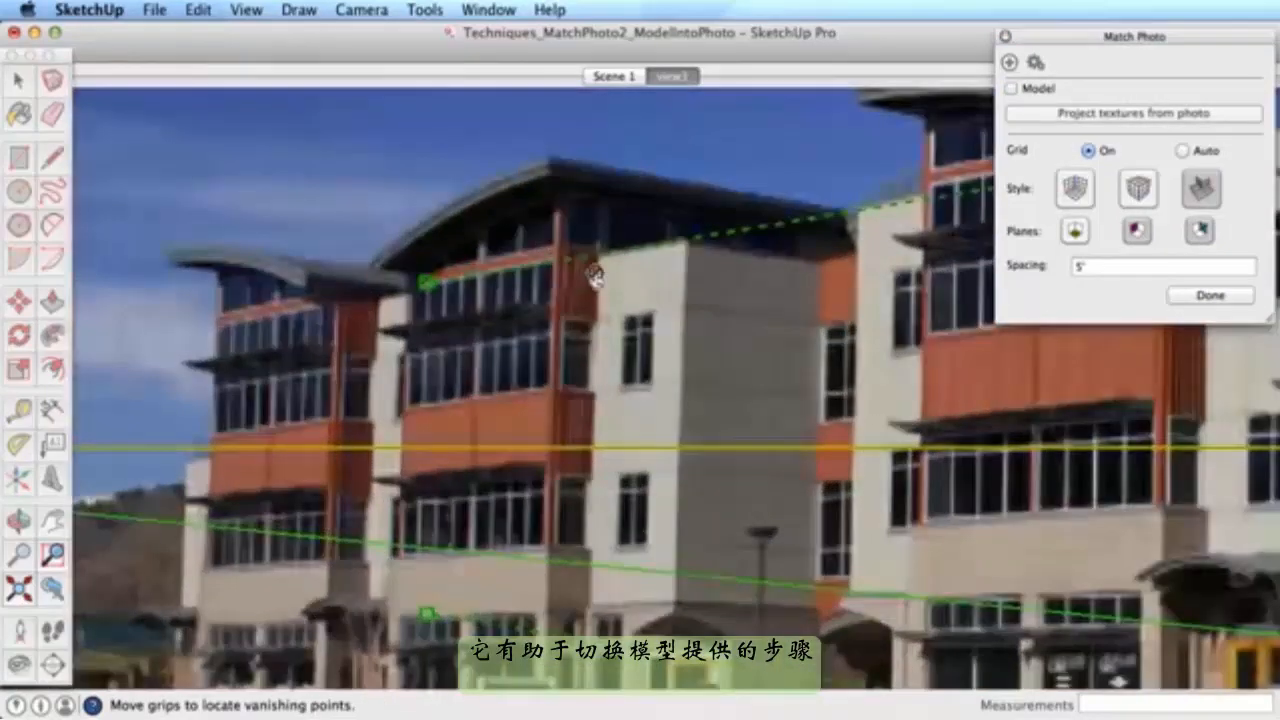
{"action": "left_click_drag", "start_coordinate": [606, 252], "coordinate": [395, 299]}
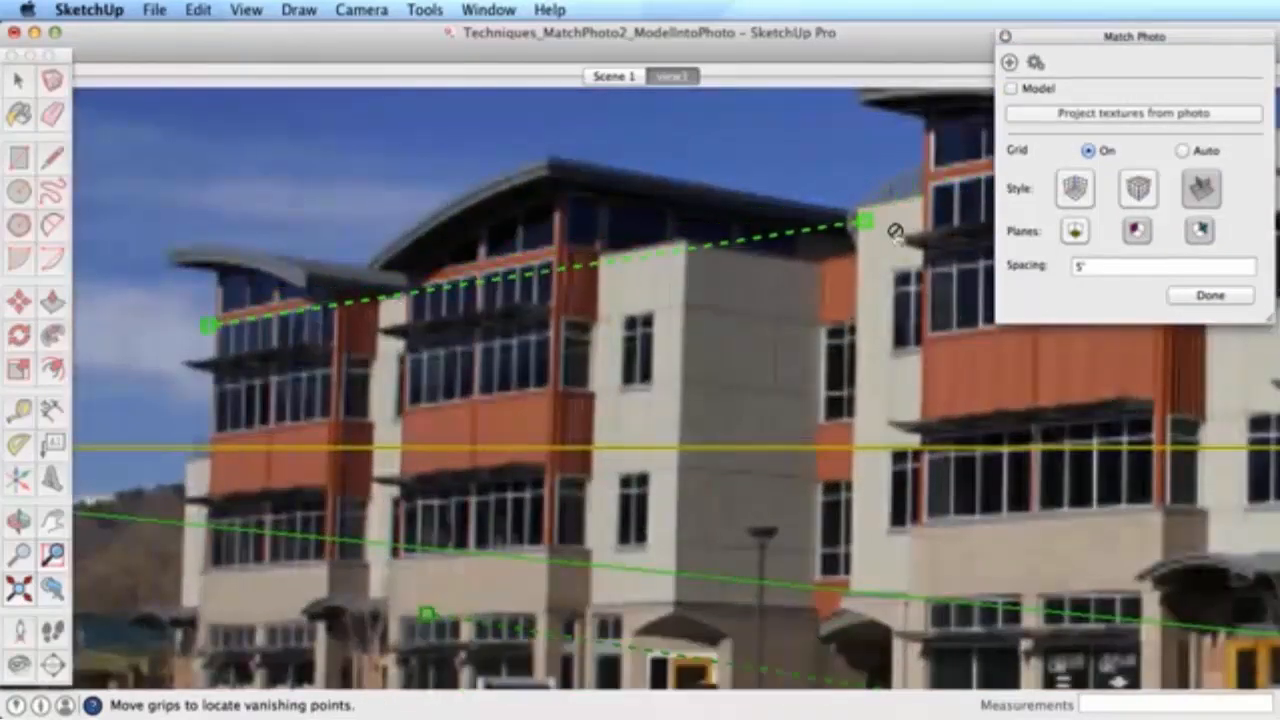
{"action": "left_click_drag", "start_coordinate": [845, 230], "coordinate": [597, 246]}
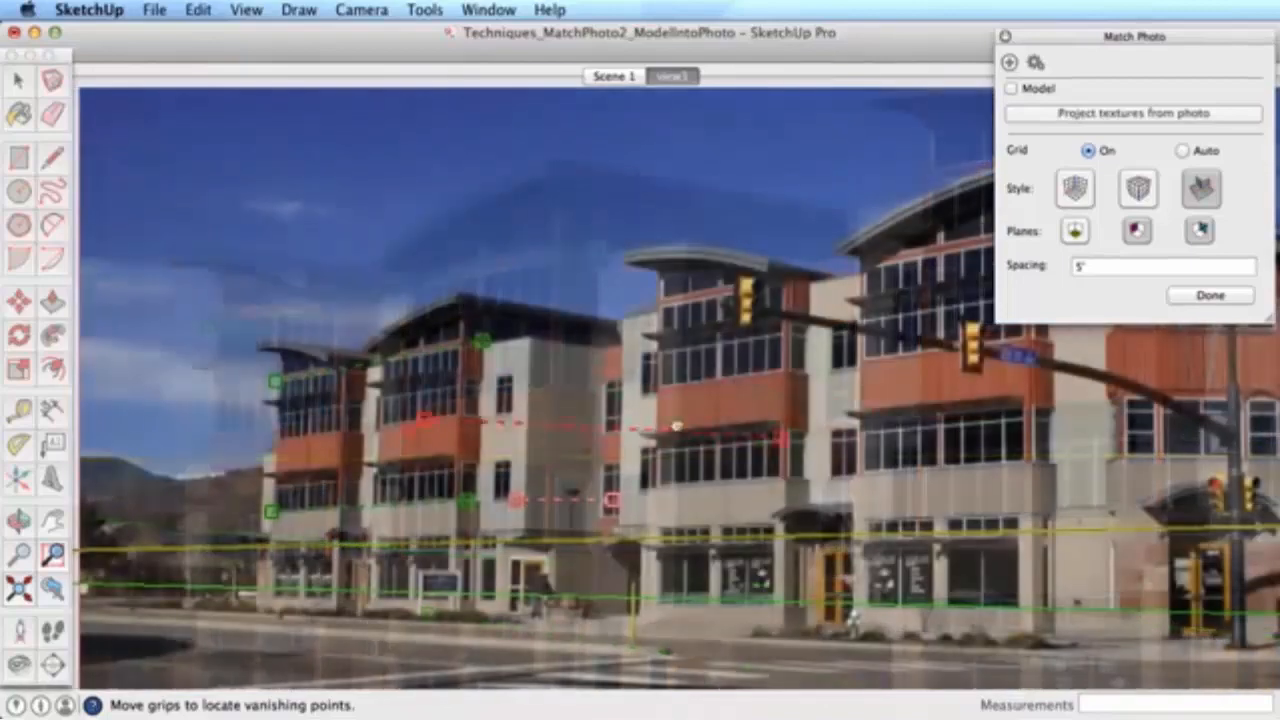
{"action": "left_click_drag", "start_coordinate": [860, 404], "coordinate": [607, 383]}
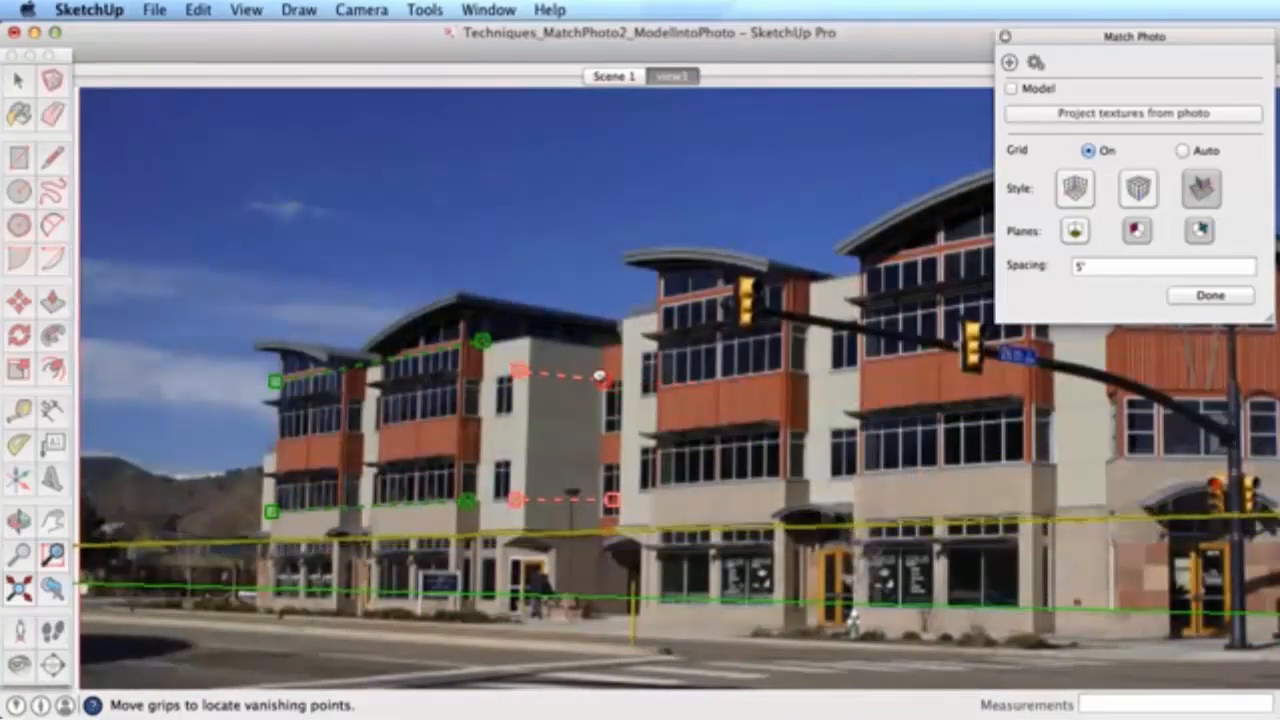
{"action": "scroll", "coordinate": [550, 392], "scroll_direction": "up", "scroll_amount": 3}
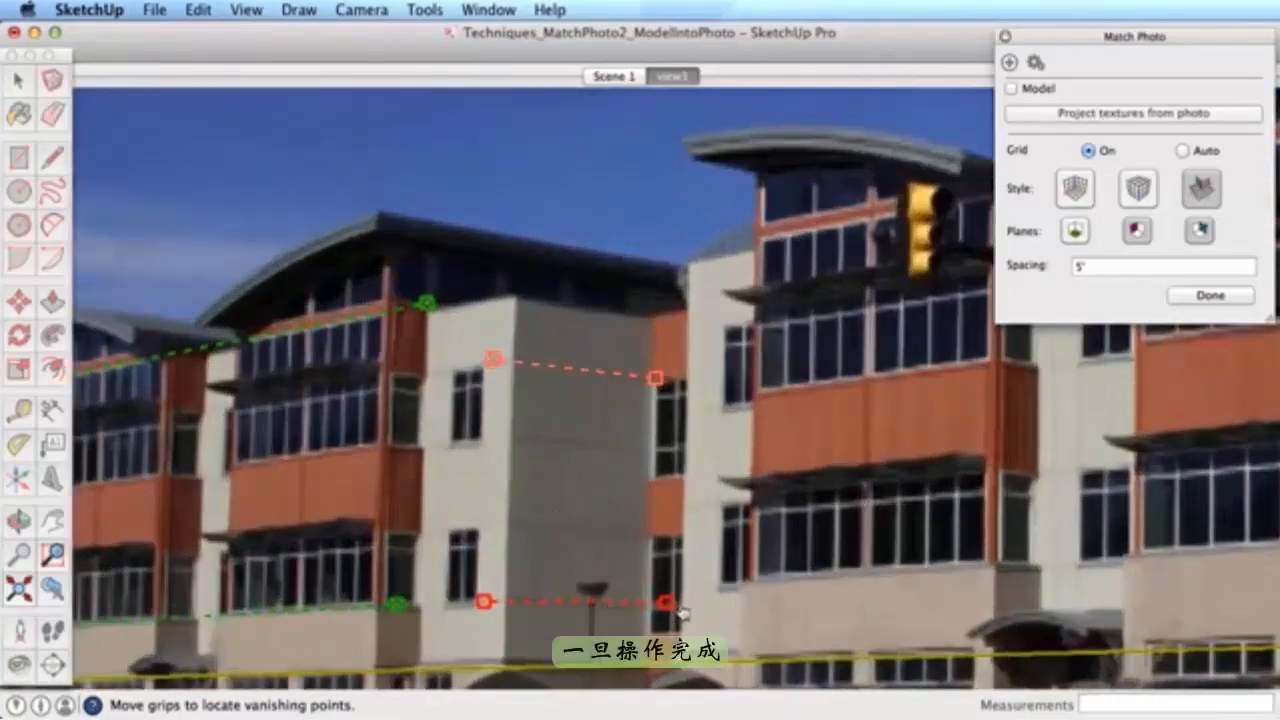
- Show the model, place and scale the awning over the real storefront awning, and finish the match
{"action": "scroll", "coordinate": [677, 598], "scroll_direction": "down", "scroll_amount": 3}
{"action": "key", "text": "h"}
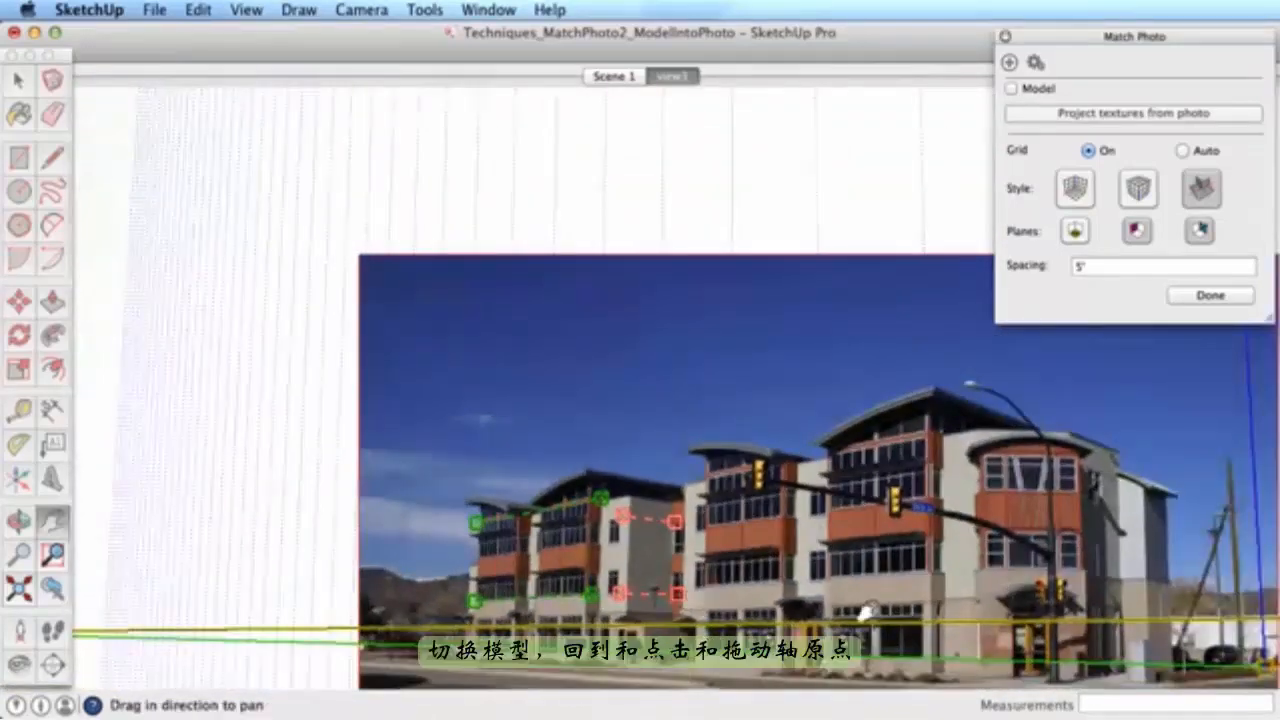
{"action": "left_click_drag", "start_coordinate": [916, 615], "coordinate": [776, 496]}
{"action": "left_click", "coordinate": [1012, 89]}
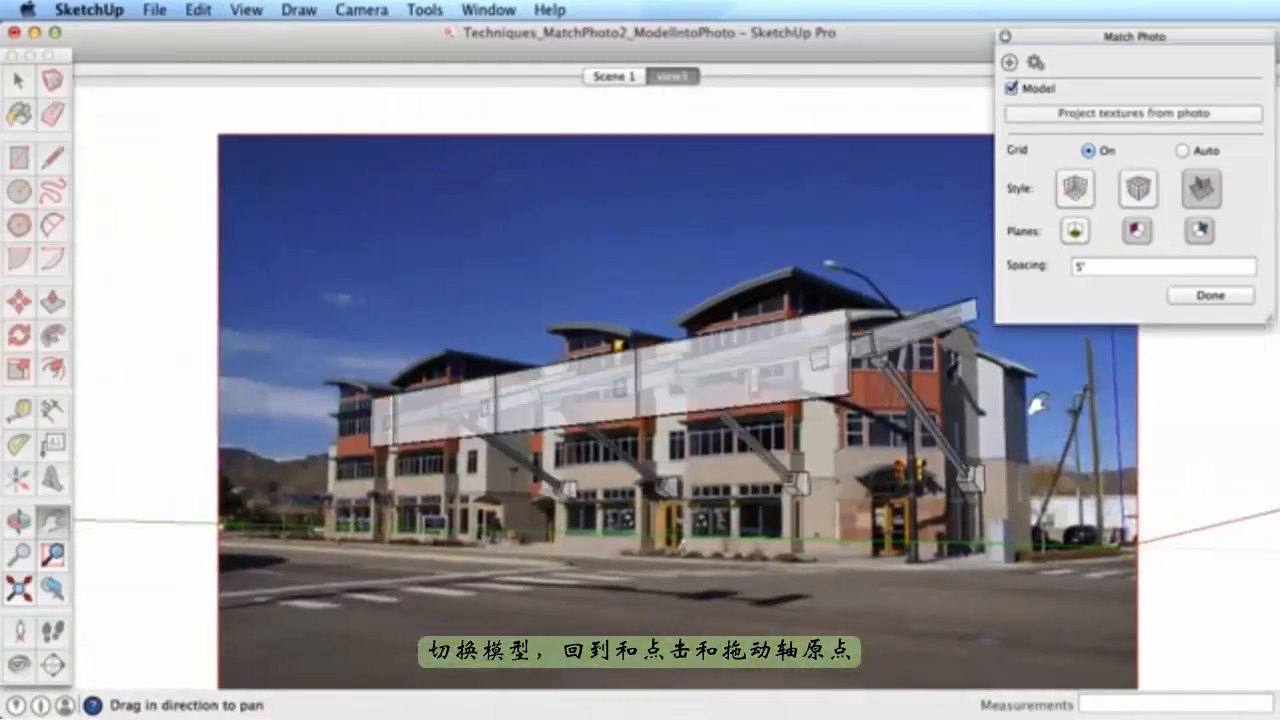
{"action": "key", "text": "Escape"}
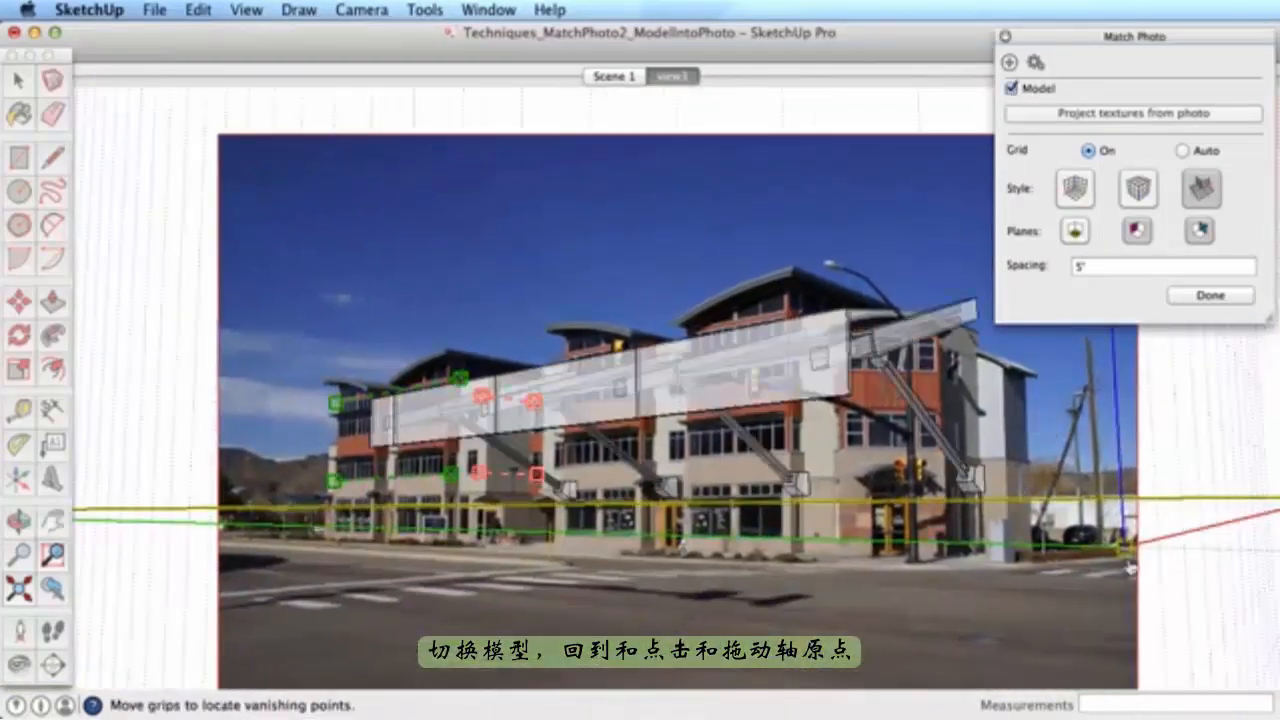
{"action": "left_click_drag", "start_coordinate": [1130, 567], "coordinate": [784, 451]}
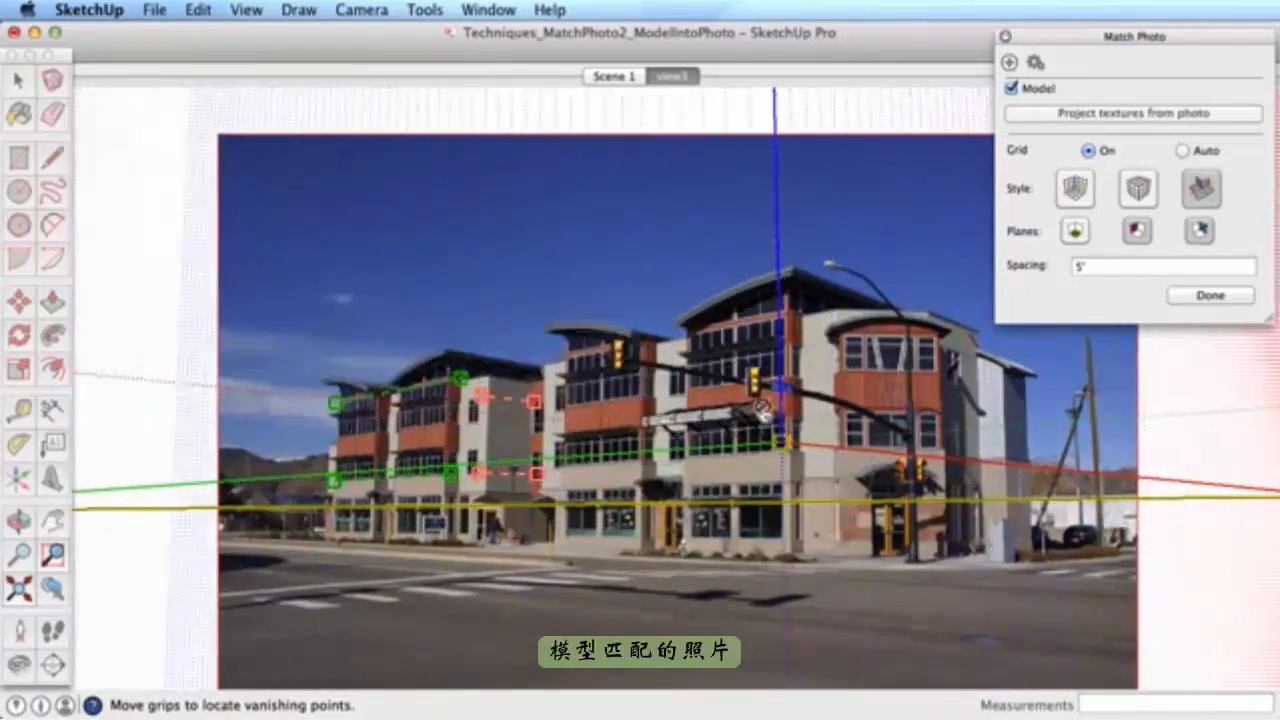
{"action": "scroll", "coordinate": [762, 408], "scroll_direction": "up", "scroll_amount": 5}
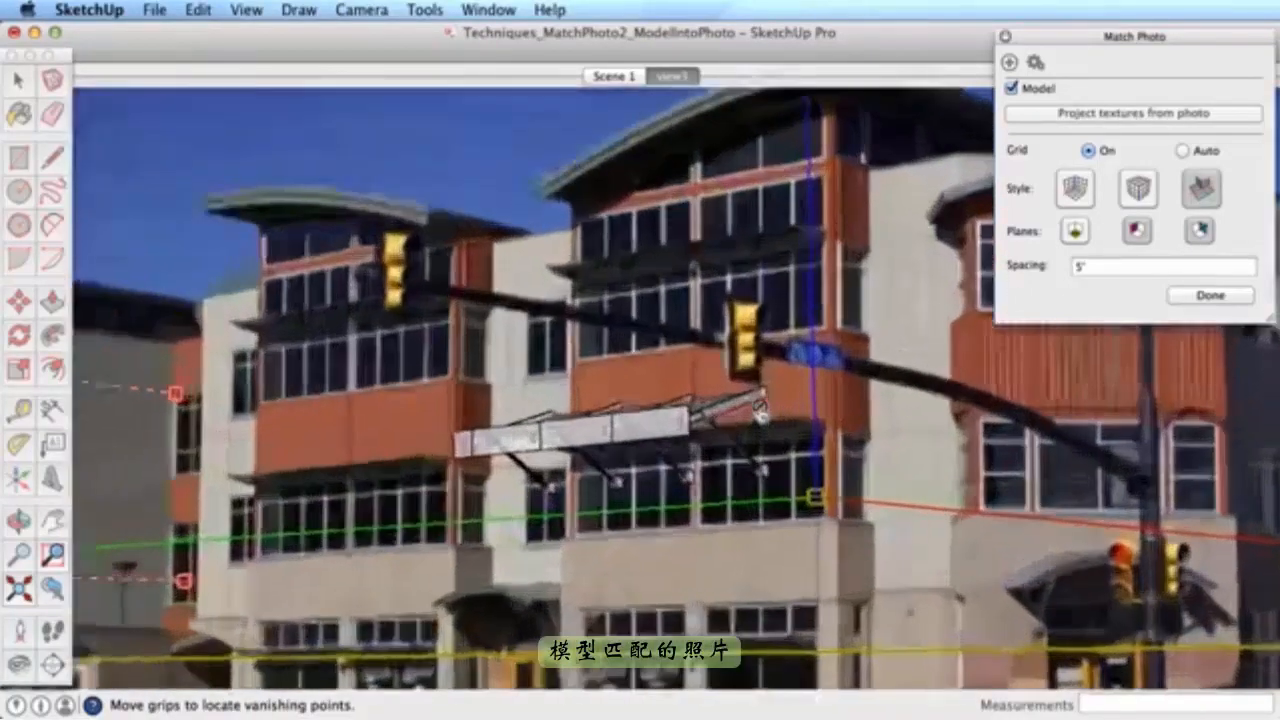
{"action": "left_click_drag", "start_coordinate": [846, 381], "coordinate": [844, 387]}
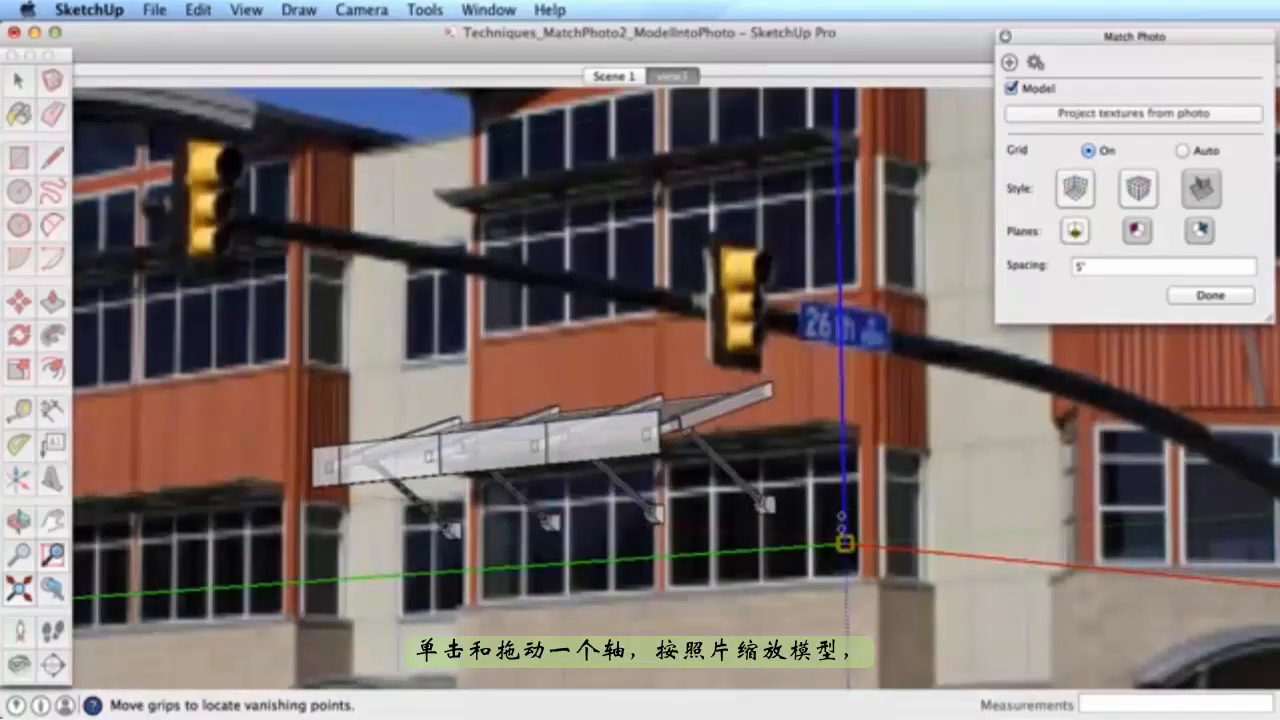
{"action": "left_click_drag", "start_coordinate": [845, 545], "coordinate": [895, 450]}
{"action": "right_click", "coordinate": [771, 360]}
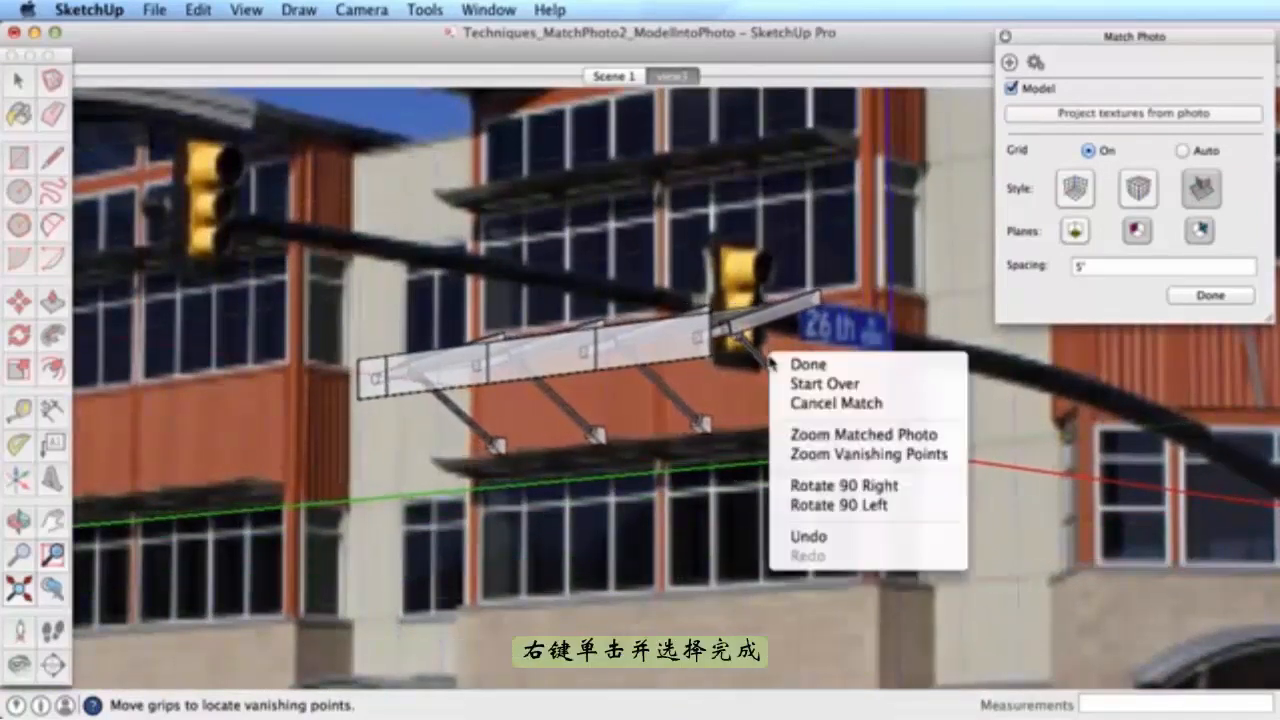
{"action": "left_click", "coordinate": [849, 372]}
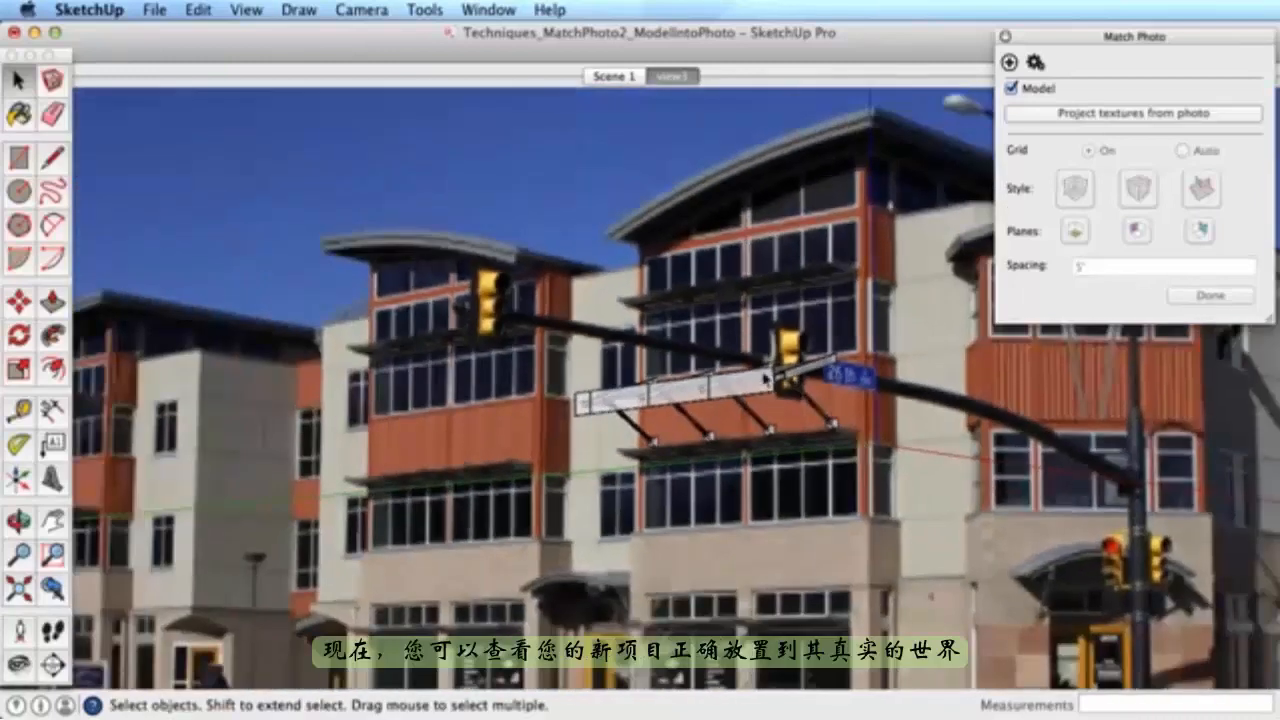
- Copy the awning onto the left building with Move and Ctrl
{"action": "left_click", "coordinate": [765, 383]}
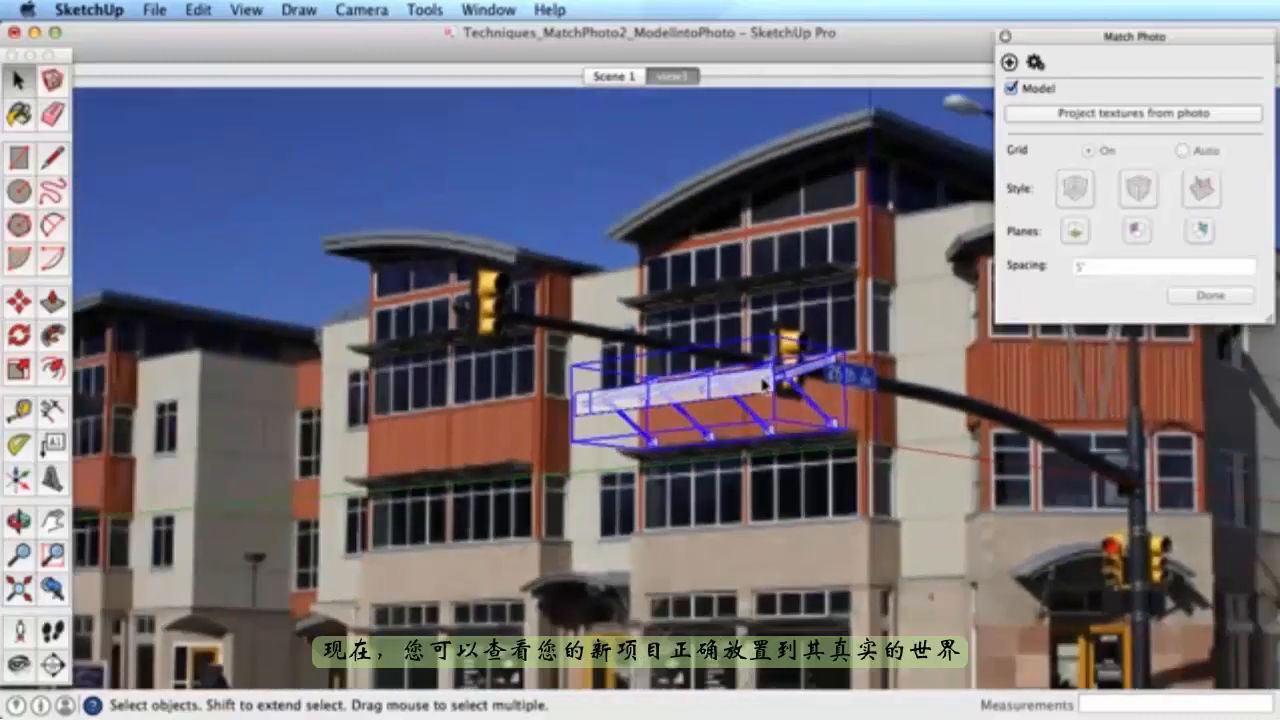
{"action": "key", "text": "m"}
{"action": "left_click", "coordinate": [760, 376], "text": "alt"}
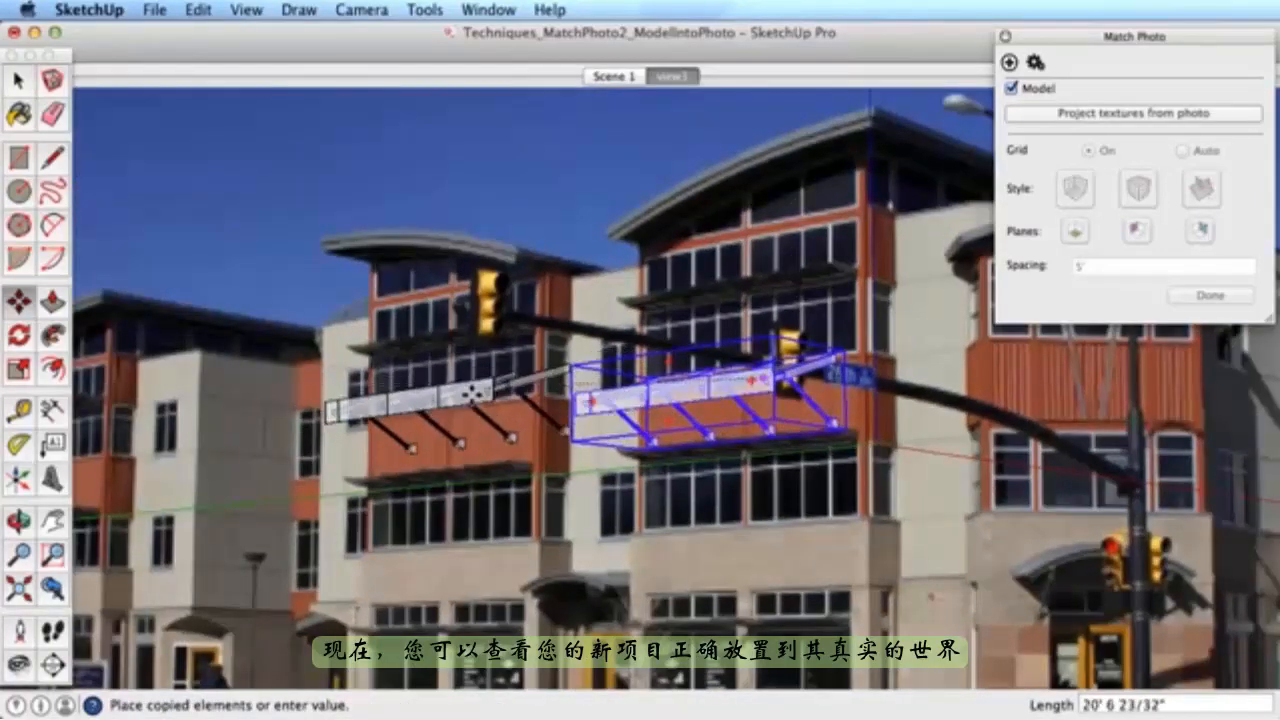
{"action": "left_click", "coordinate": [443, 415]}
{"action": "key", "text": "space"}
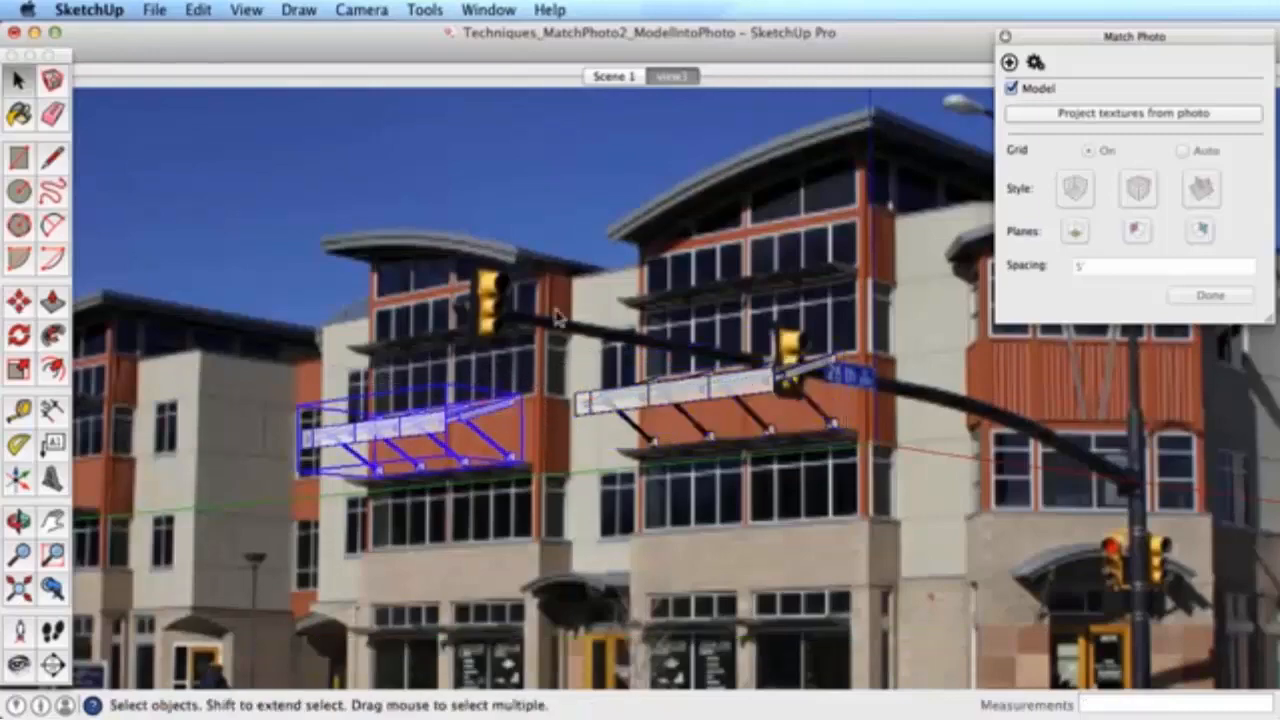